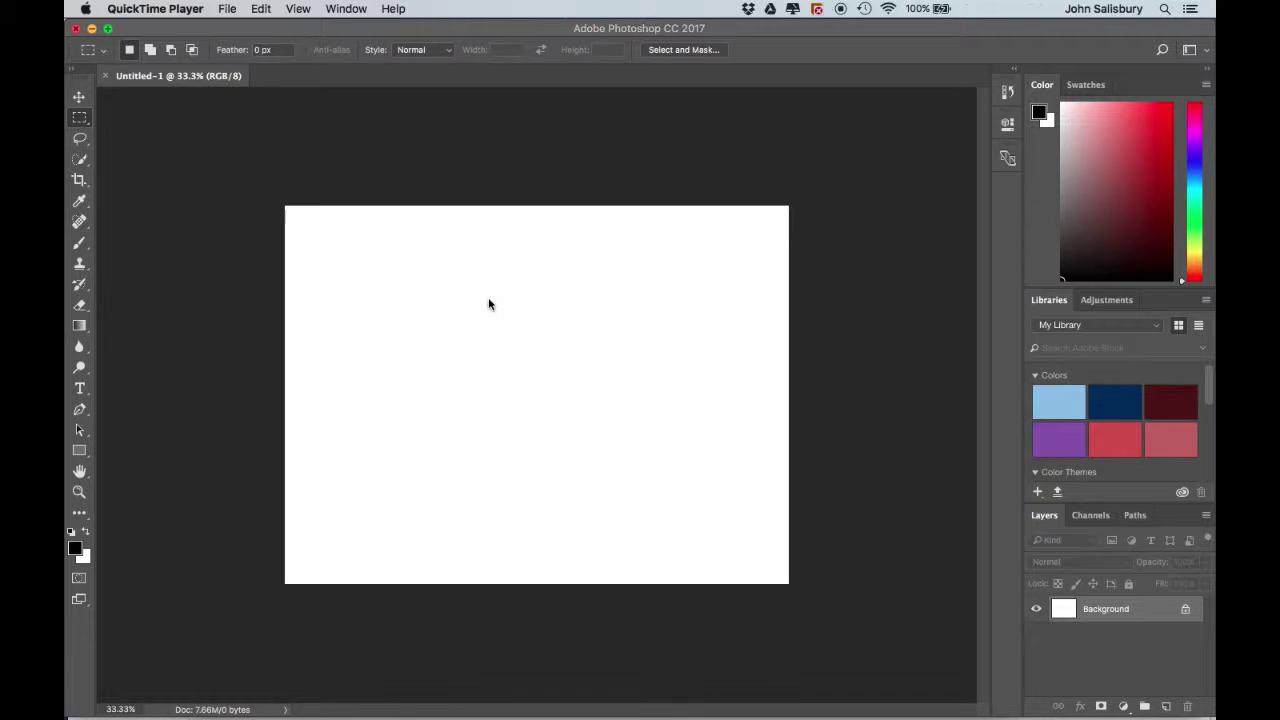
Switch to the Motion workspace and enlarge the Layers panel by shrinking the Libraries panel above it
click(346, 9)
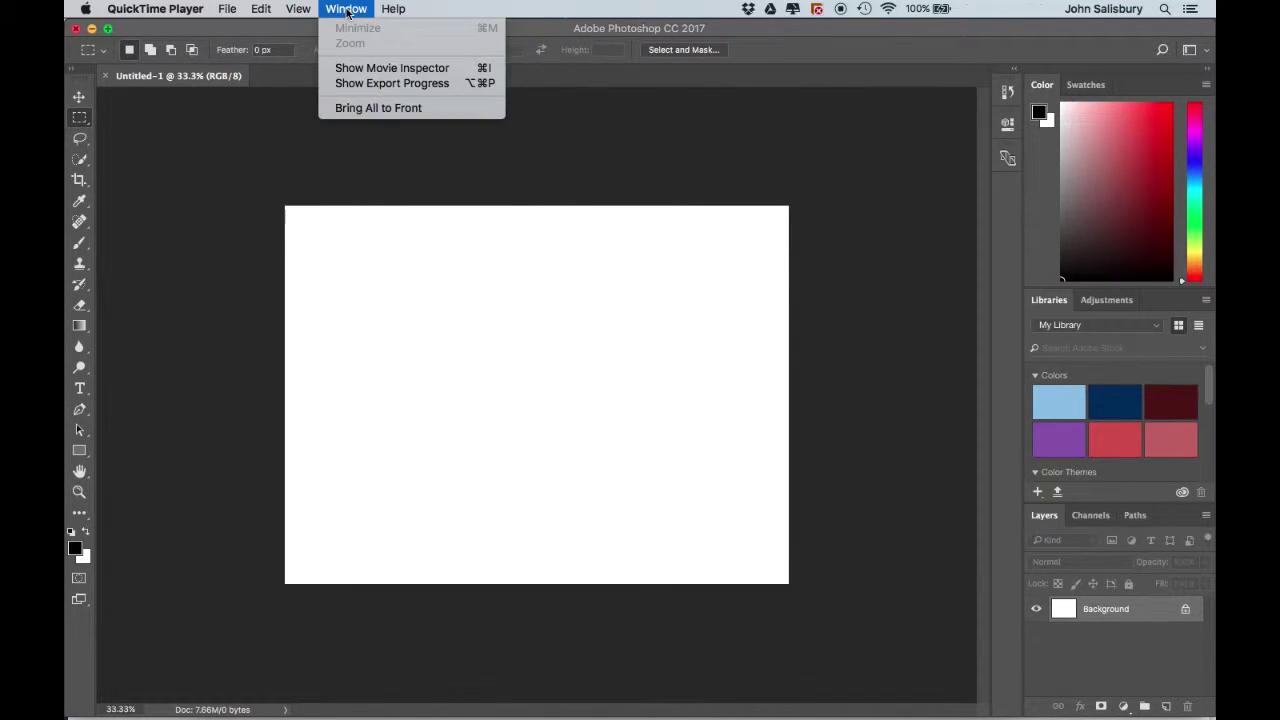
click(320, 90)
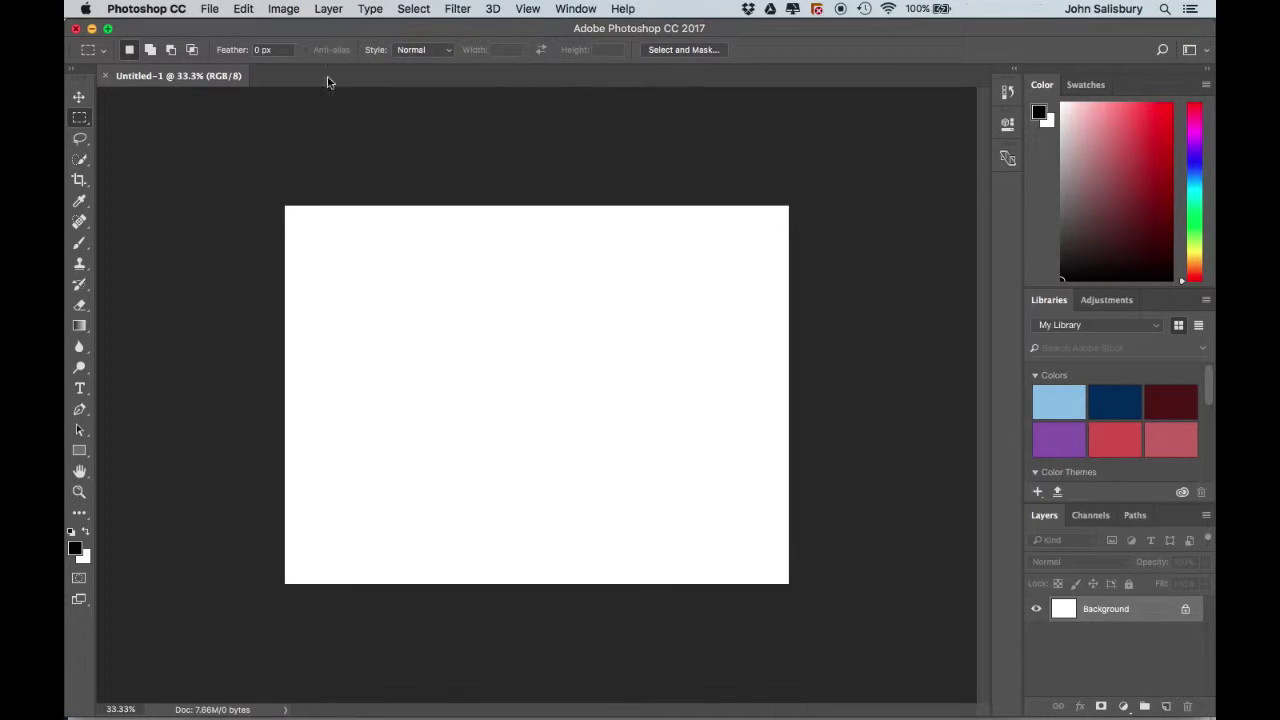
click(577, 9)
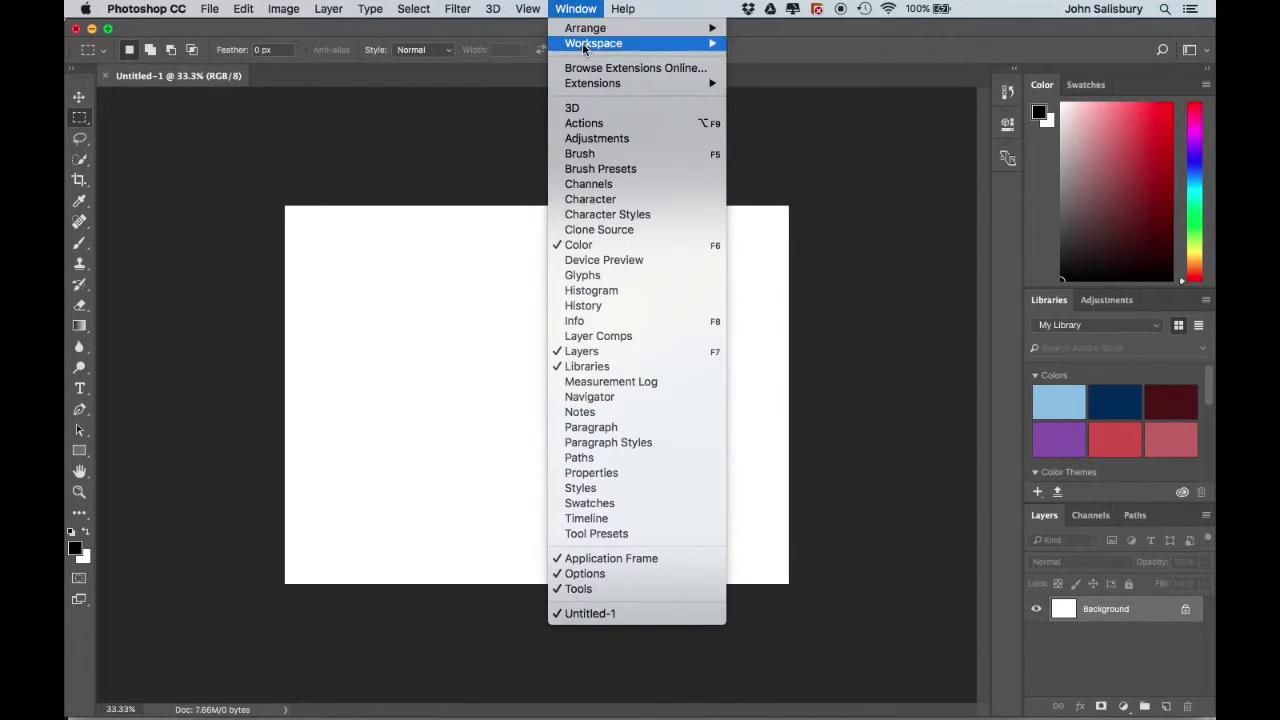
mouse_move(585, 46)
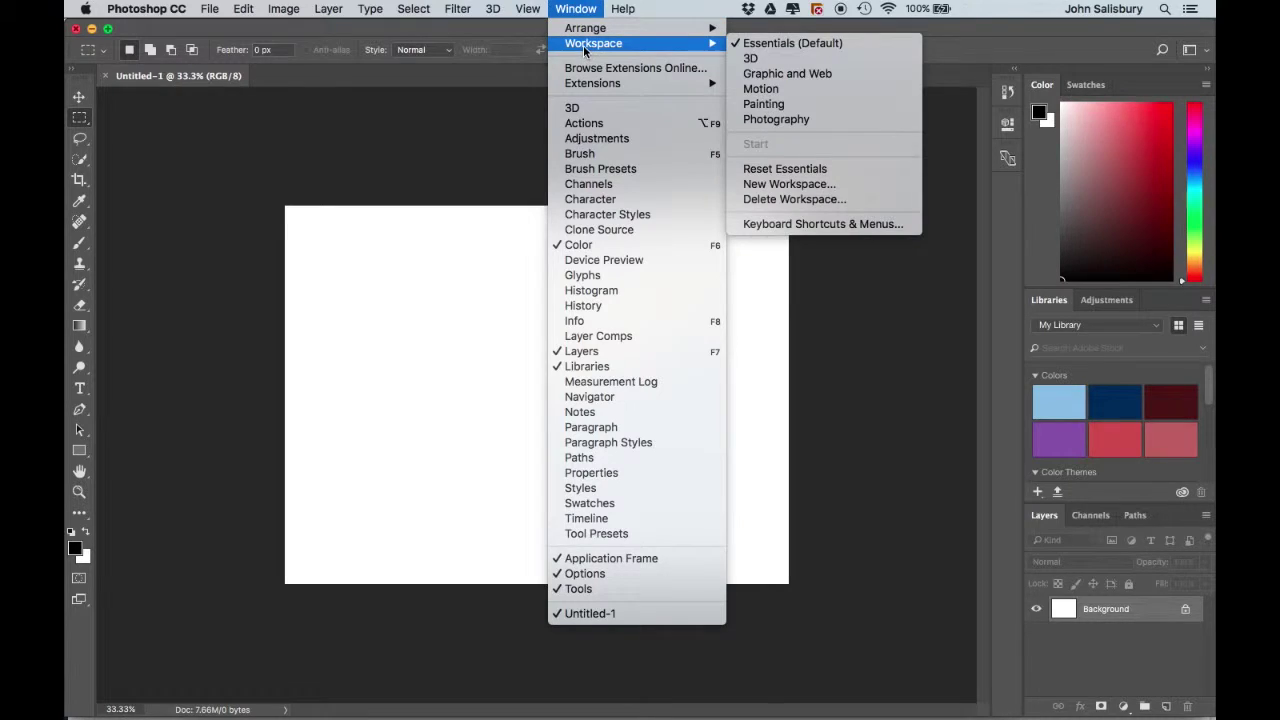
click(767, 89)
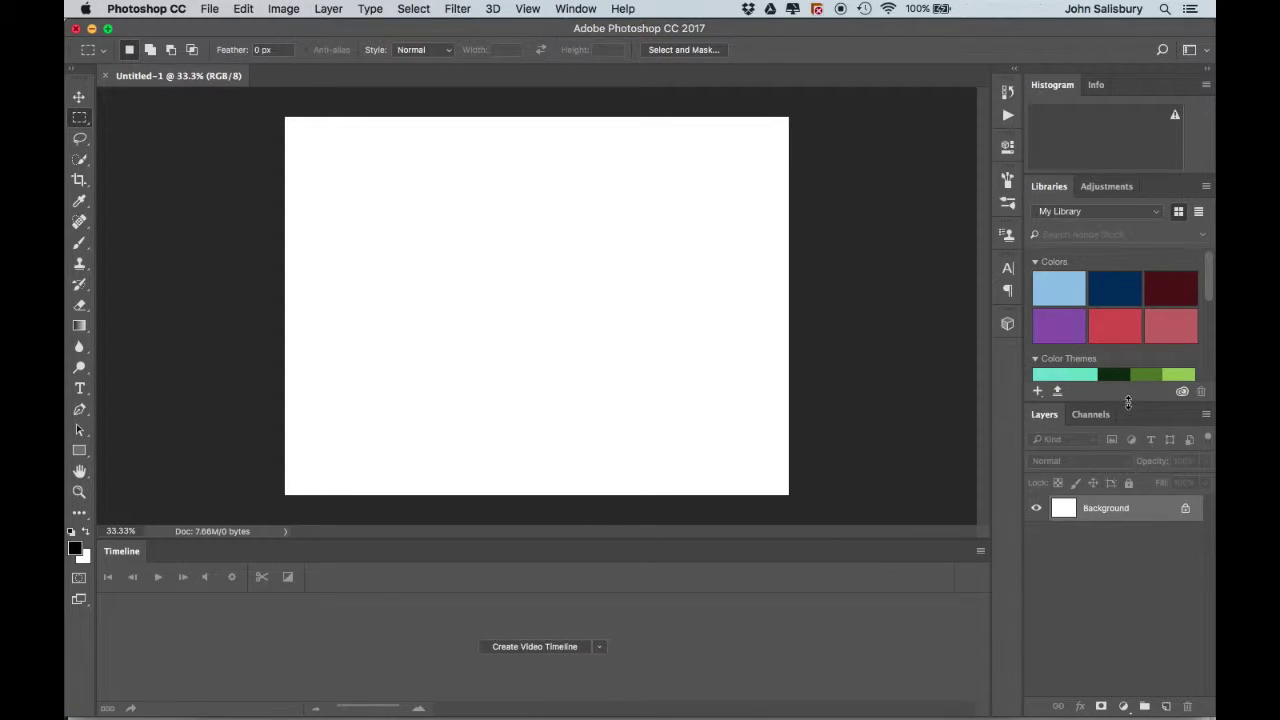
drag(1129, 403, 1122, 302)
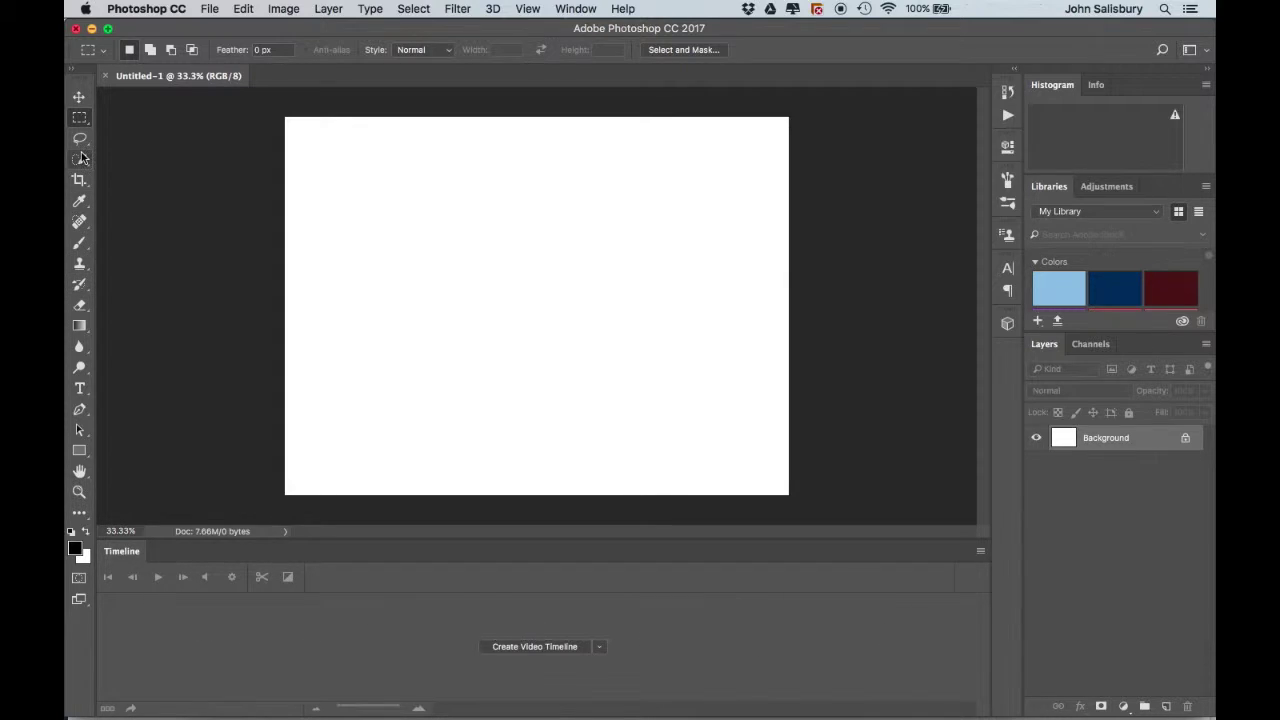
Add a text layer containing the first name near the middle of the canvas and set its font size to 196 pt
click(80, 389)
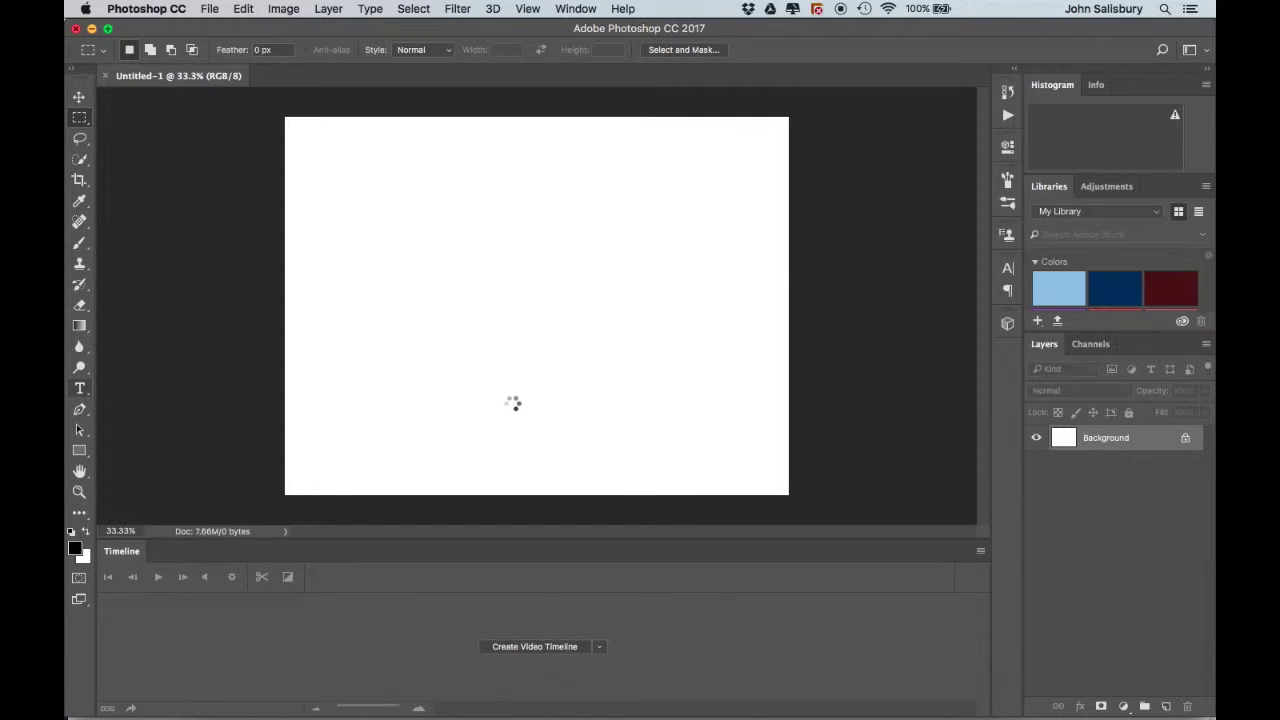
click(521, 299)
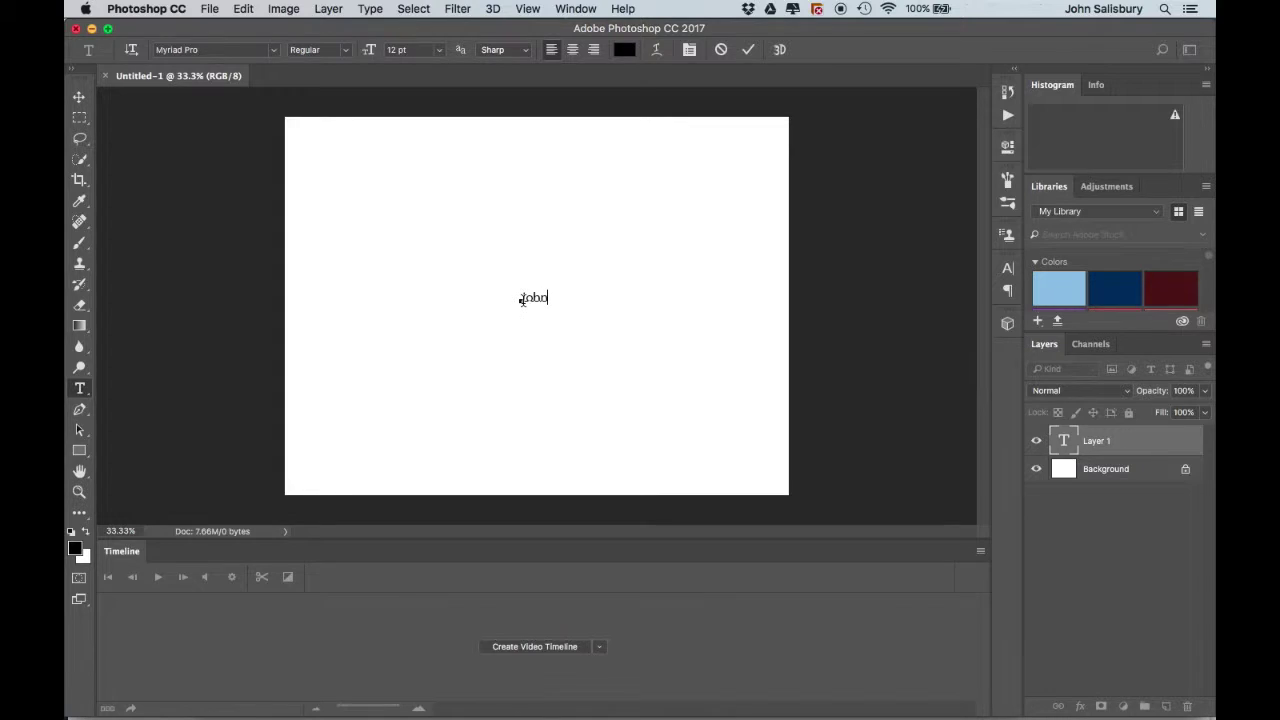
drag(518, 298, 562, 297)
drag(369, 55, 414, 55)
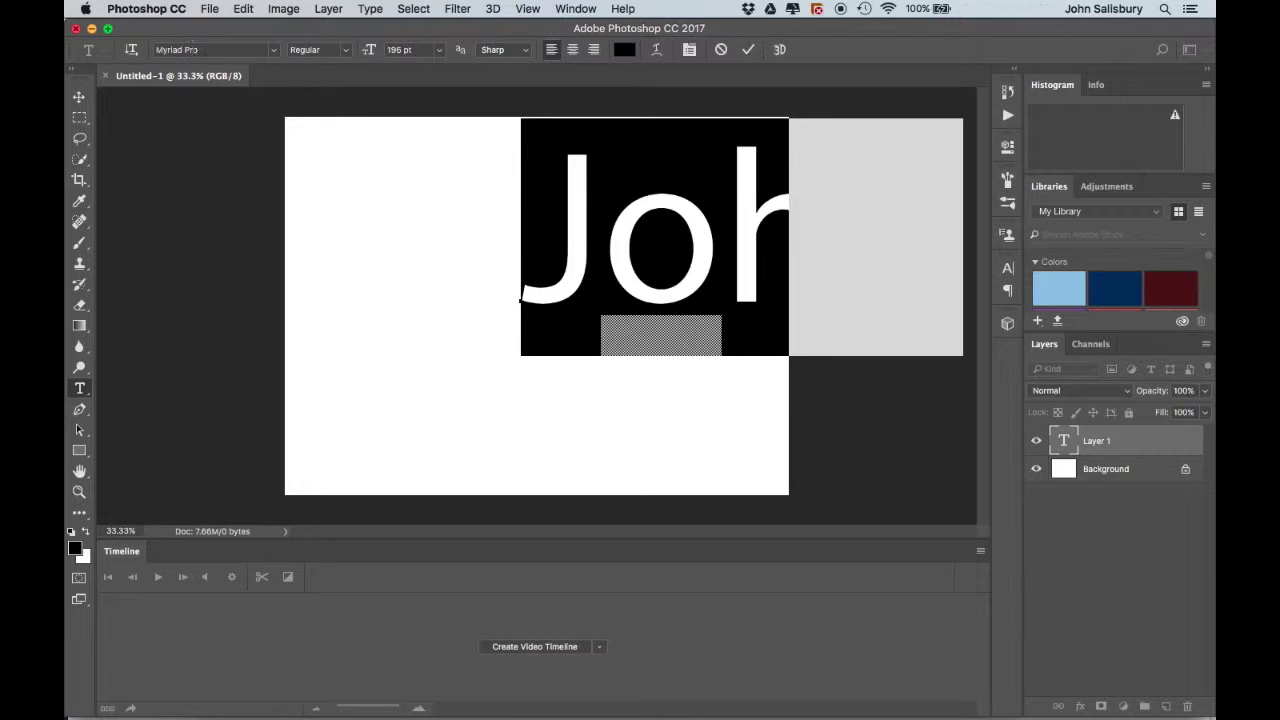
Set the name text's font to Master Of Break and reposition the lettering so all its letters lie over the canvas
click(277, 53)
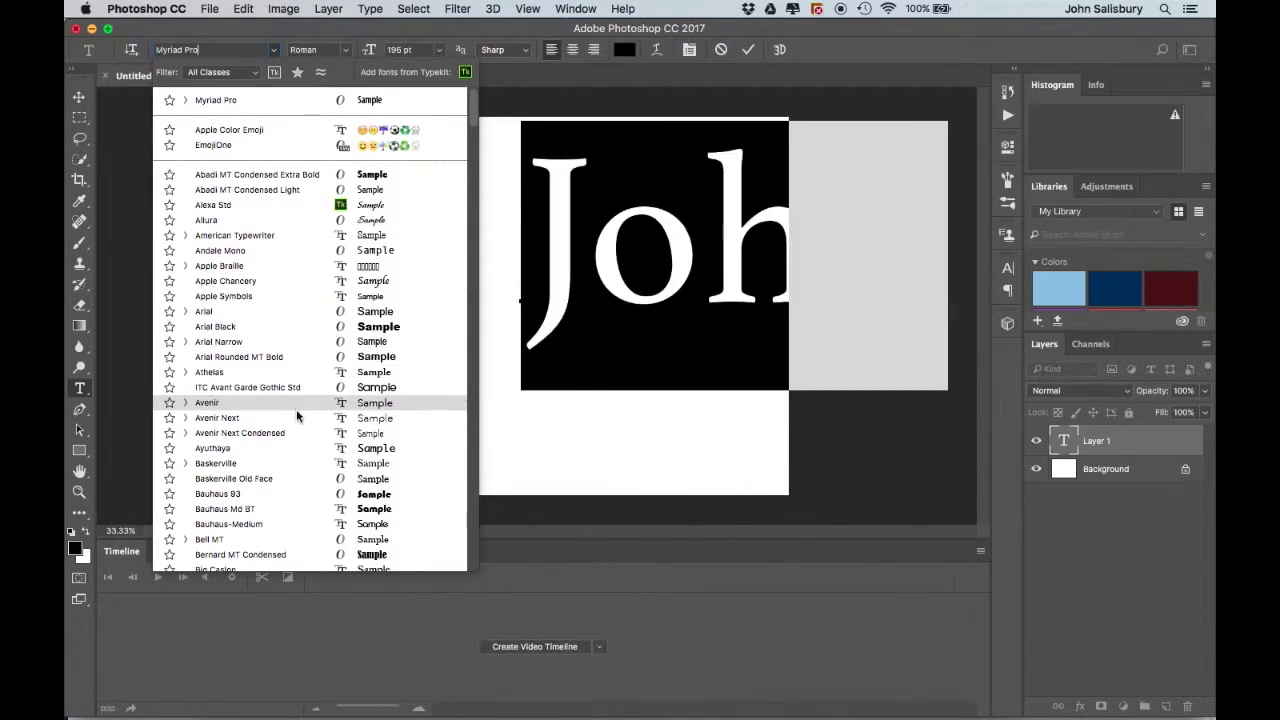
scroll(294, 540, down, 15)
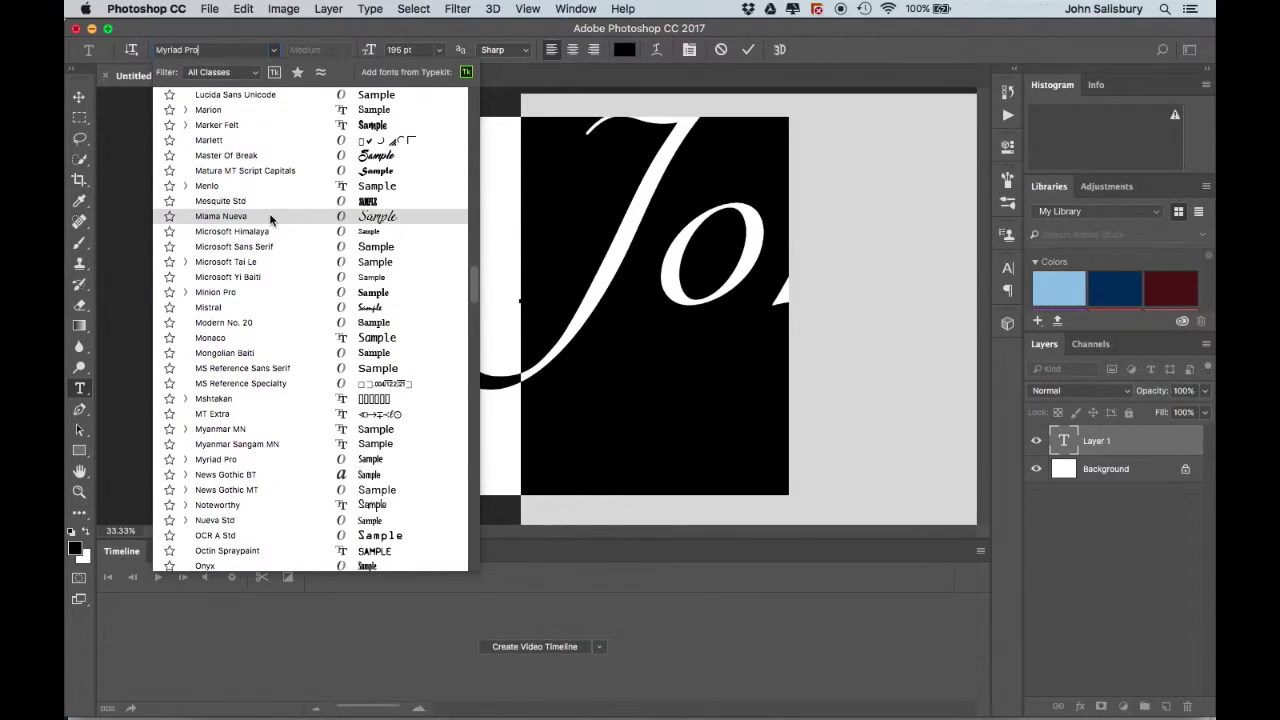
click(270, 156)
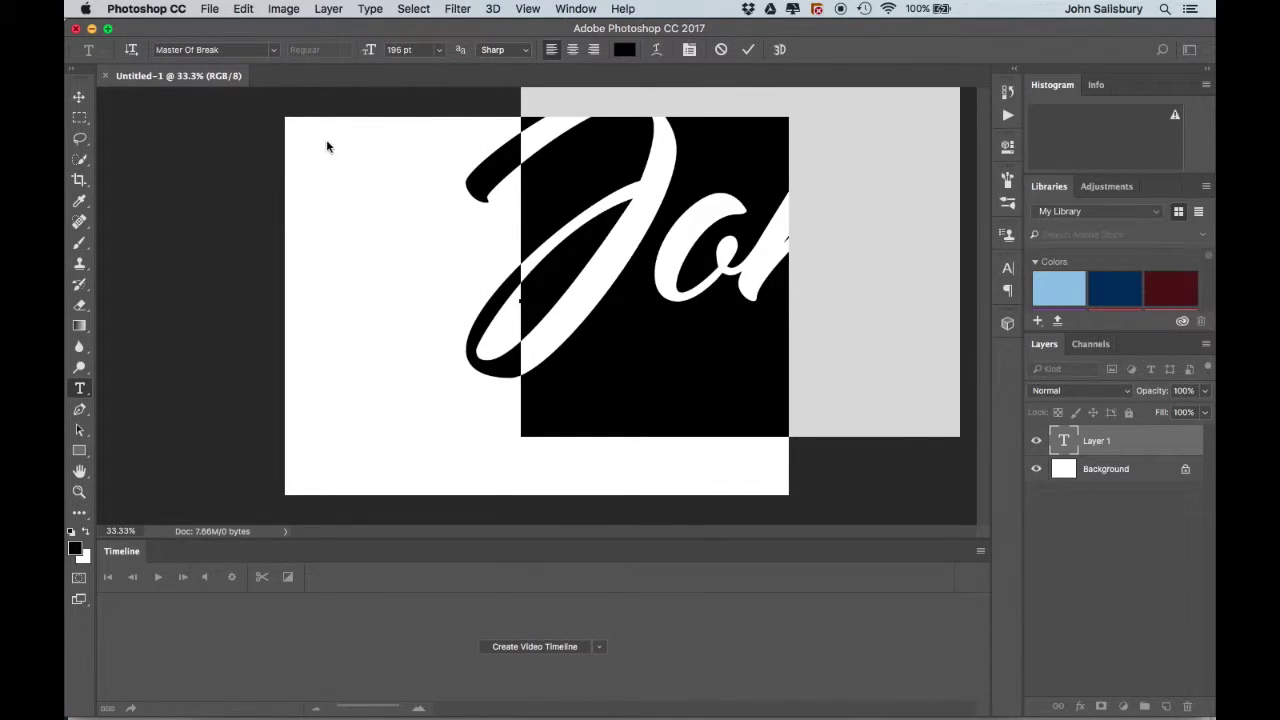
click(79, 96)
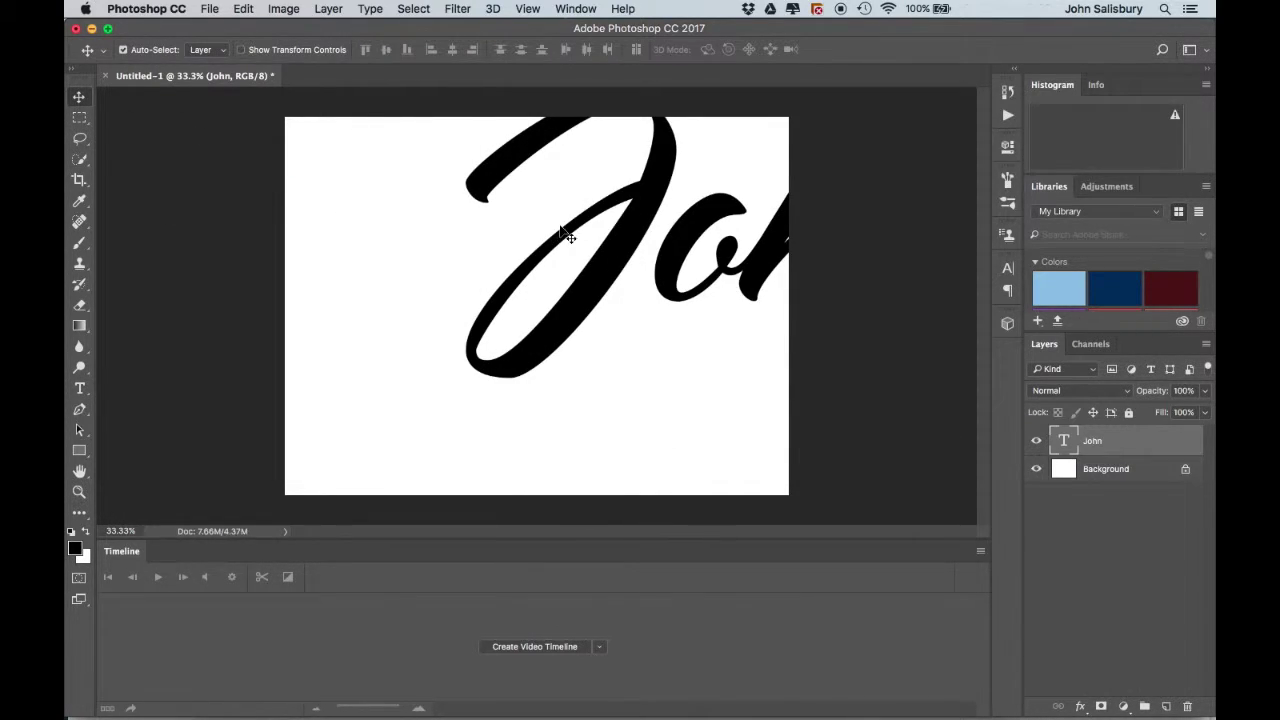
drag(641, 243, 441, 298)
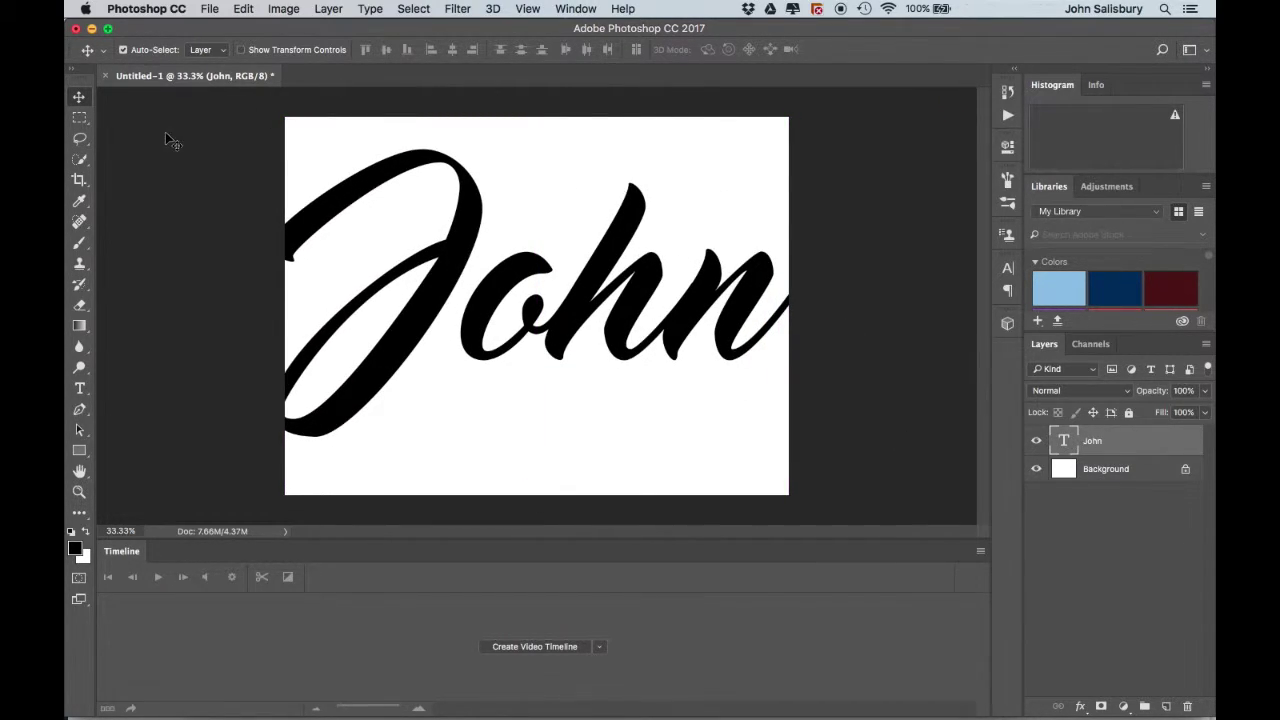
Reduce the name text's font size slightly so the whole word fits, and center it on the canvas
click(80, 388)
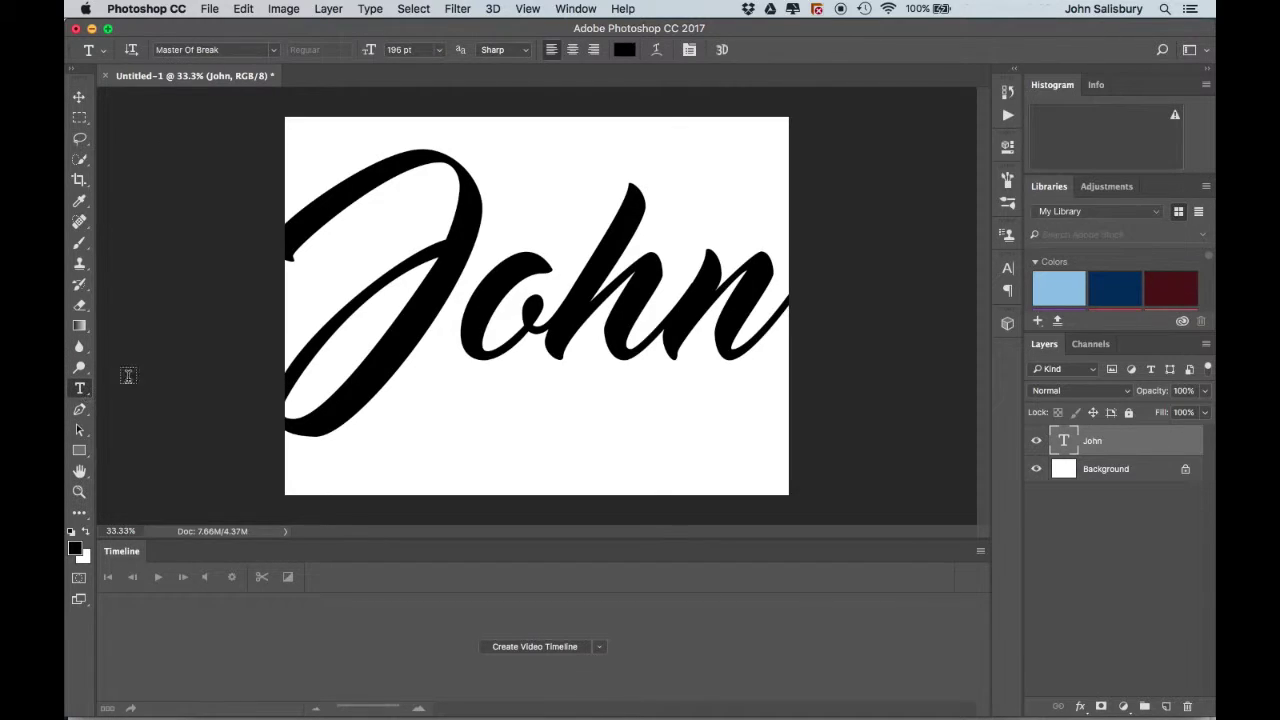
drag(291, 270, 769, 303)
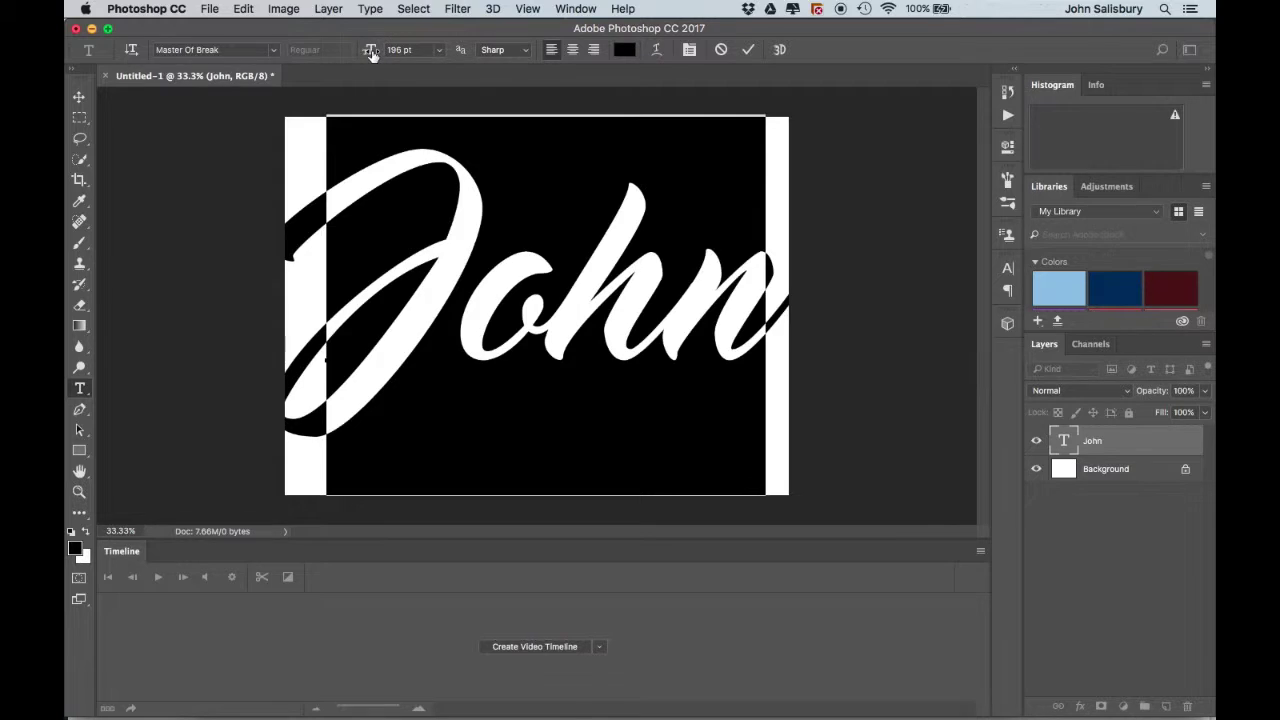
mouse_move(370, 52)
mouse_down()
mouse_move(349, 48)
mouse_move(368, 52)
mouse_up()
click(79, 97)
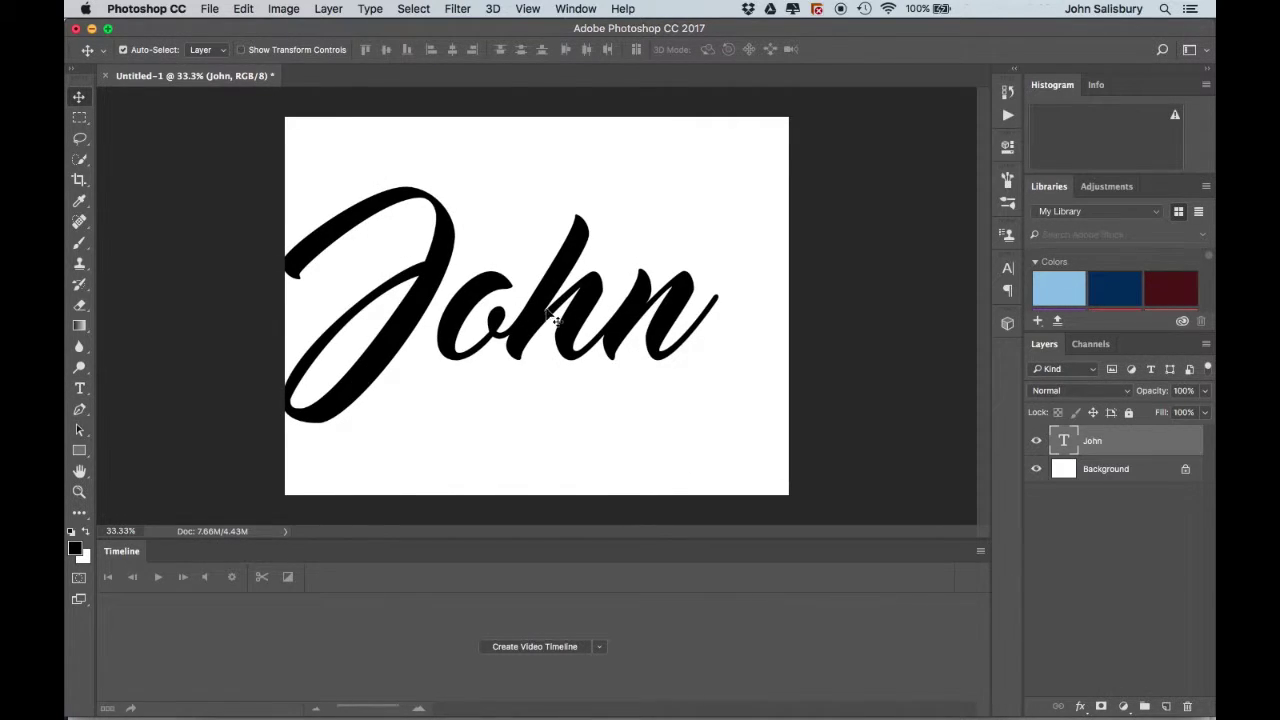
drag(555, 313, 598, 314)
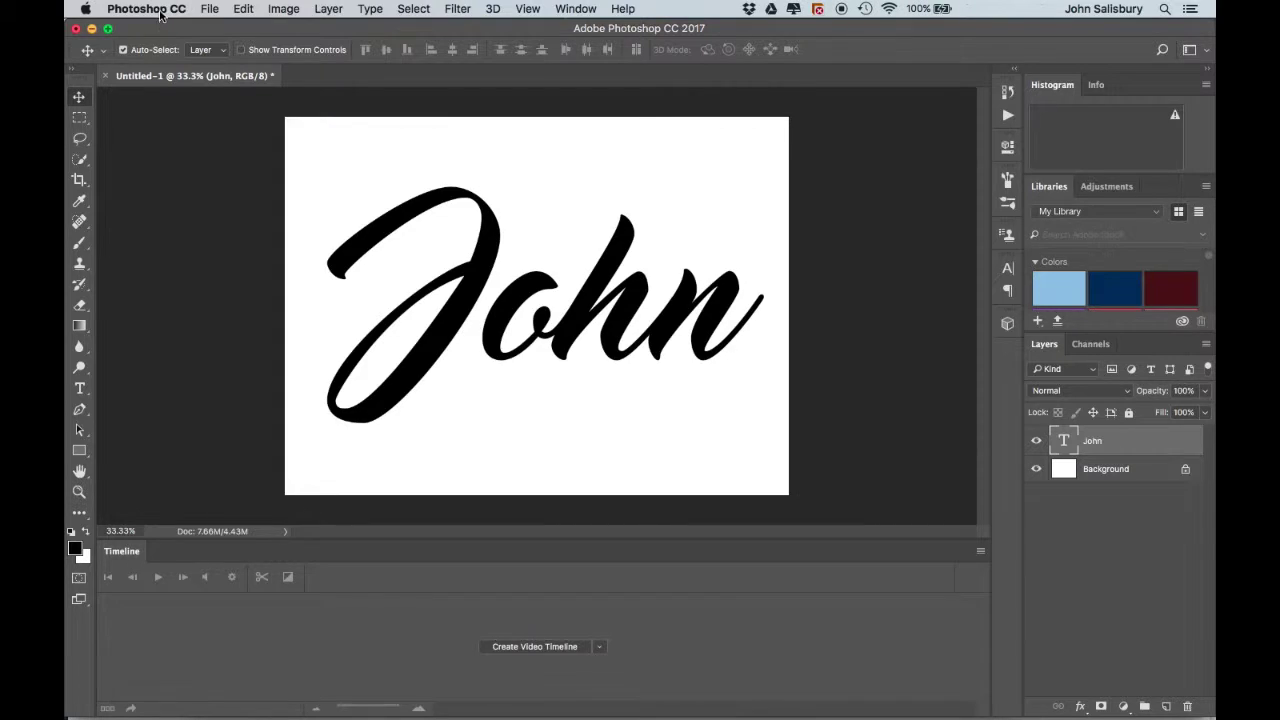
Open the keyboard shortcut settings for application menus and expand the Layer commands
click(243, 10)
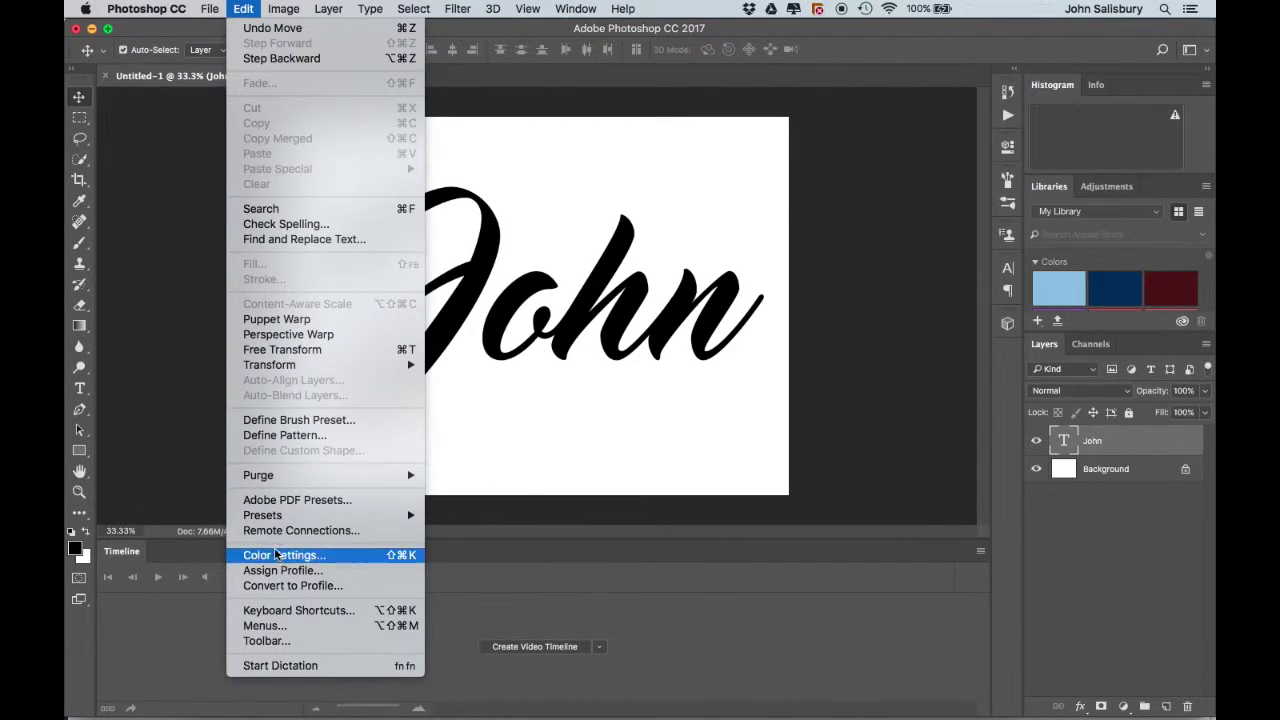
click(281, 611)
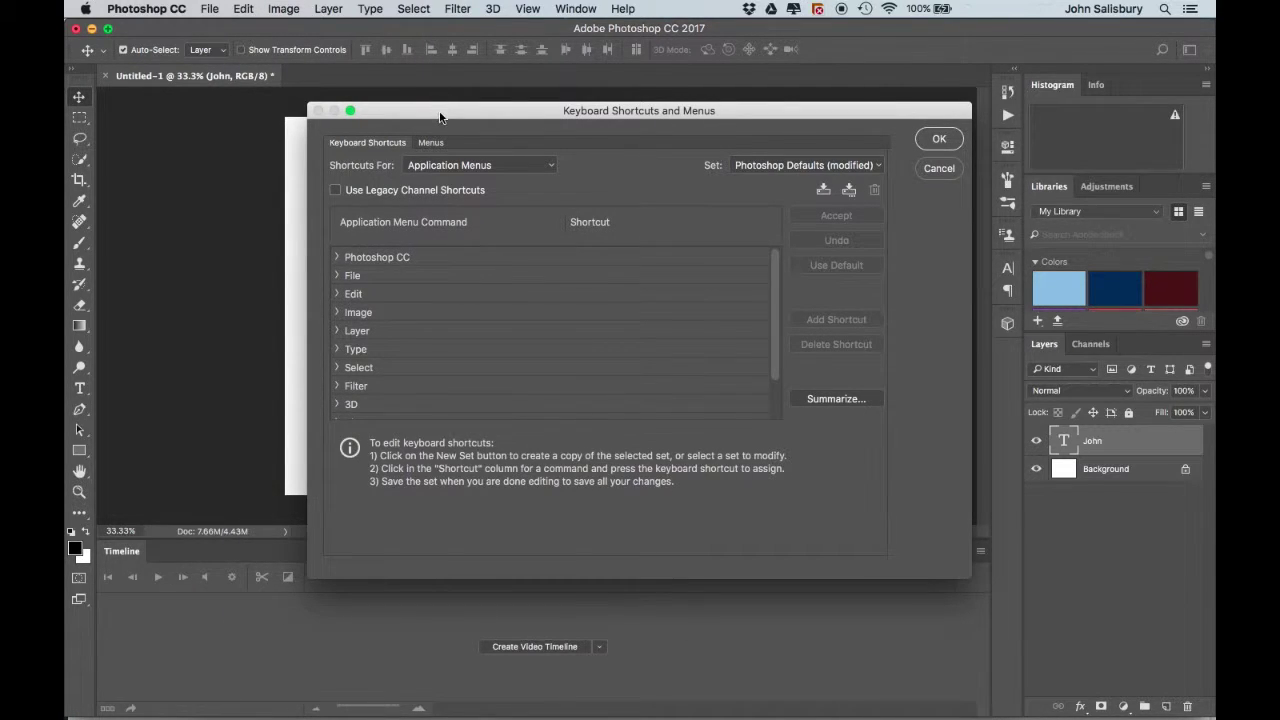
drag(440, 113, 272, 46)
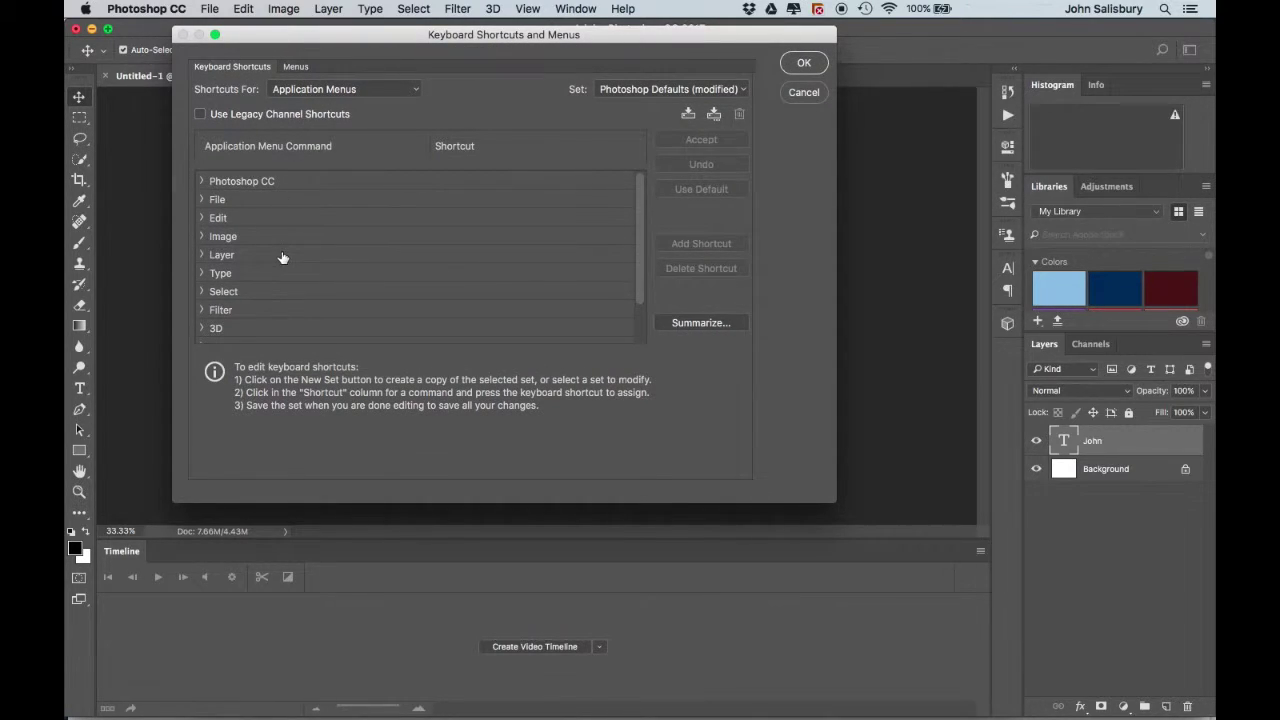
click(202, 255)
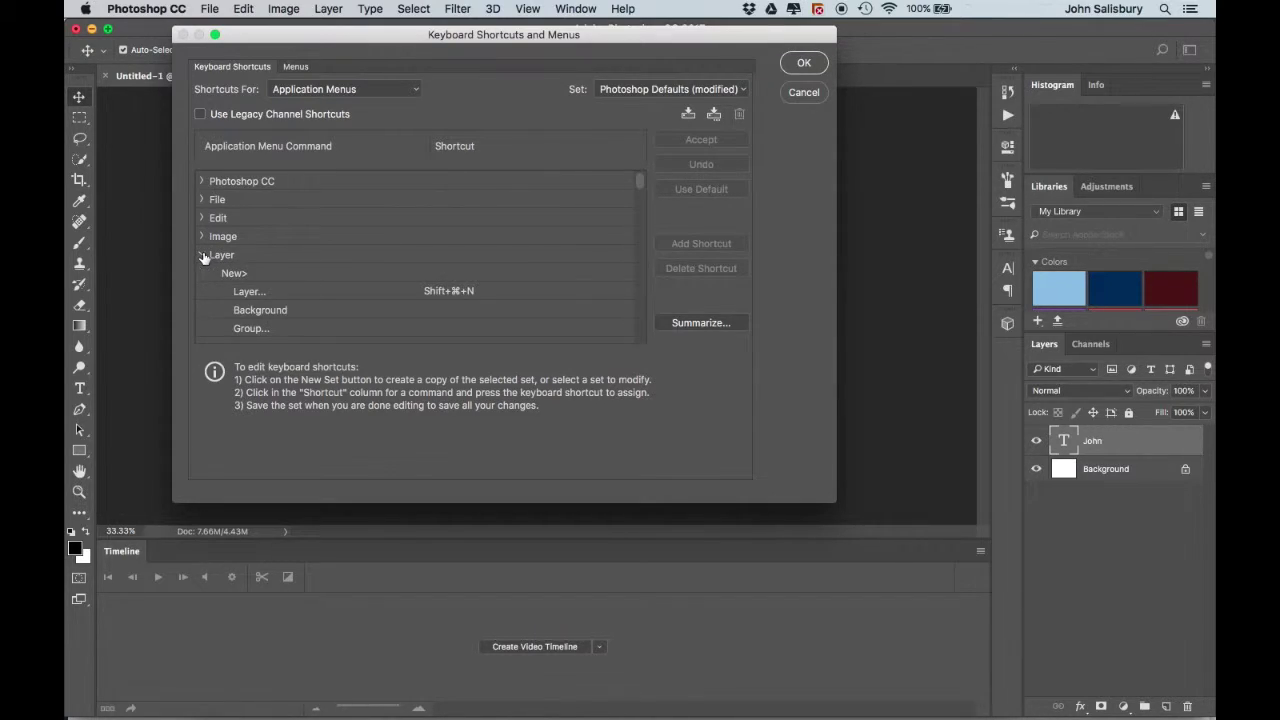
Assign the shortcut ⌘+M to the Duplicate Frame command under Video Layers and accept the shortcut settings
scroll(335, 278, down, 10)
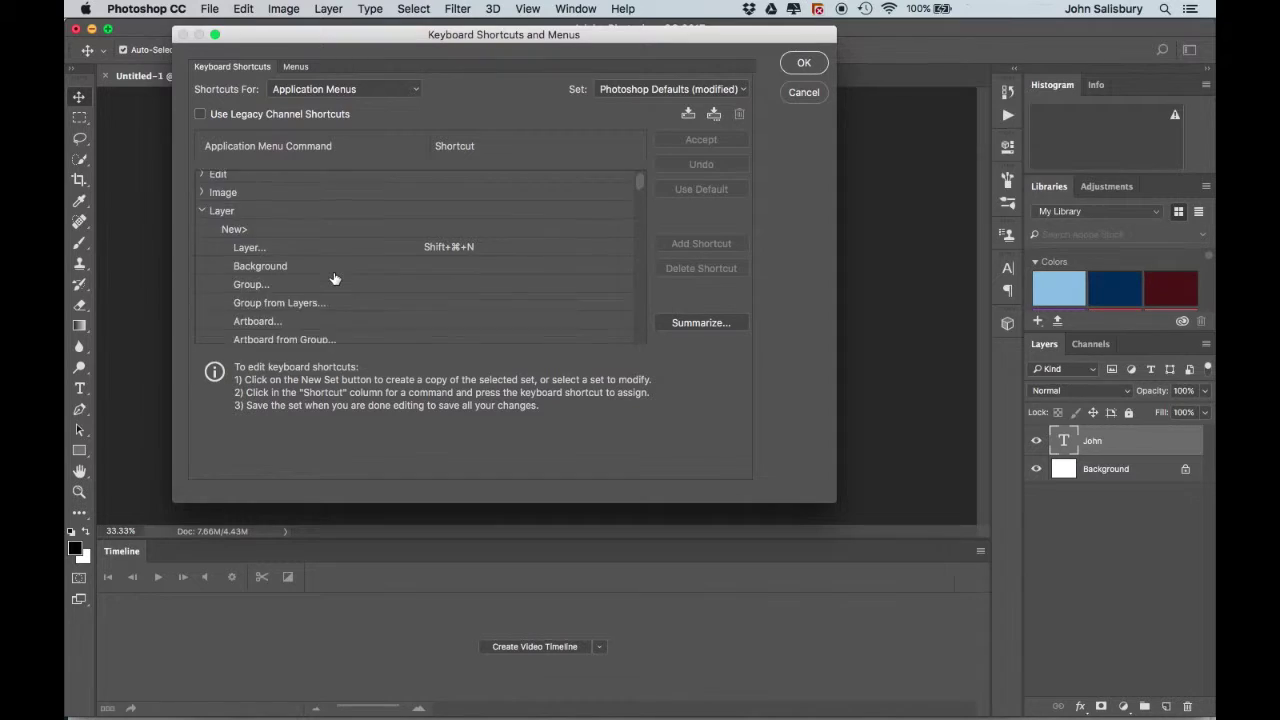
scroll(335, 278, down, 10)
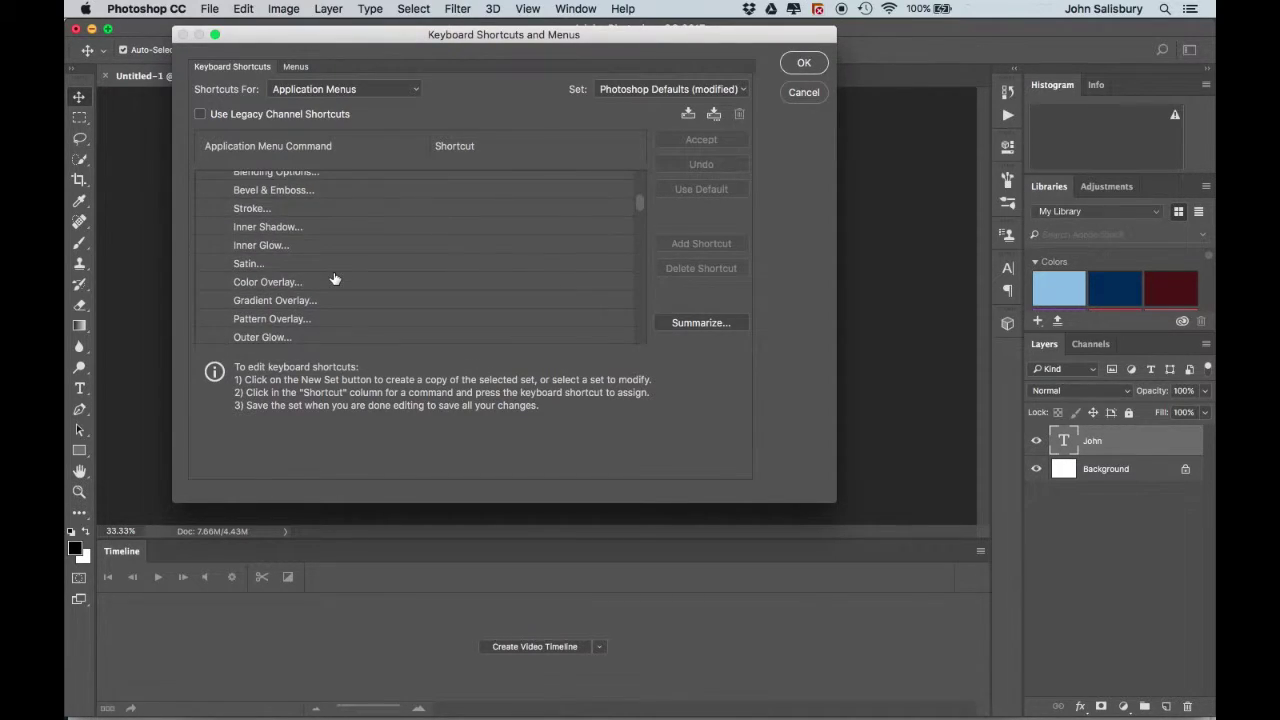
scroll(335, 278, down, 10)
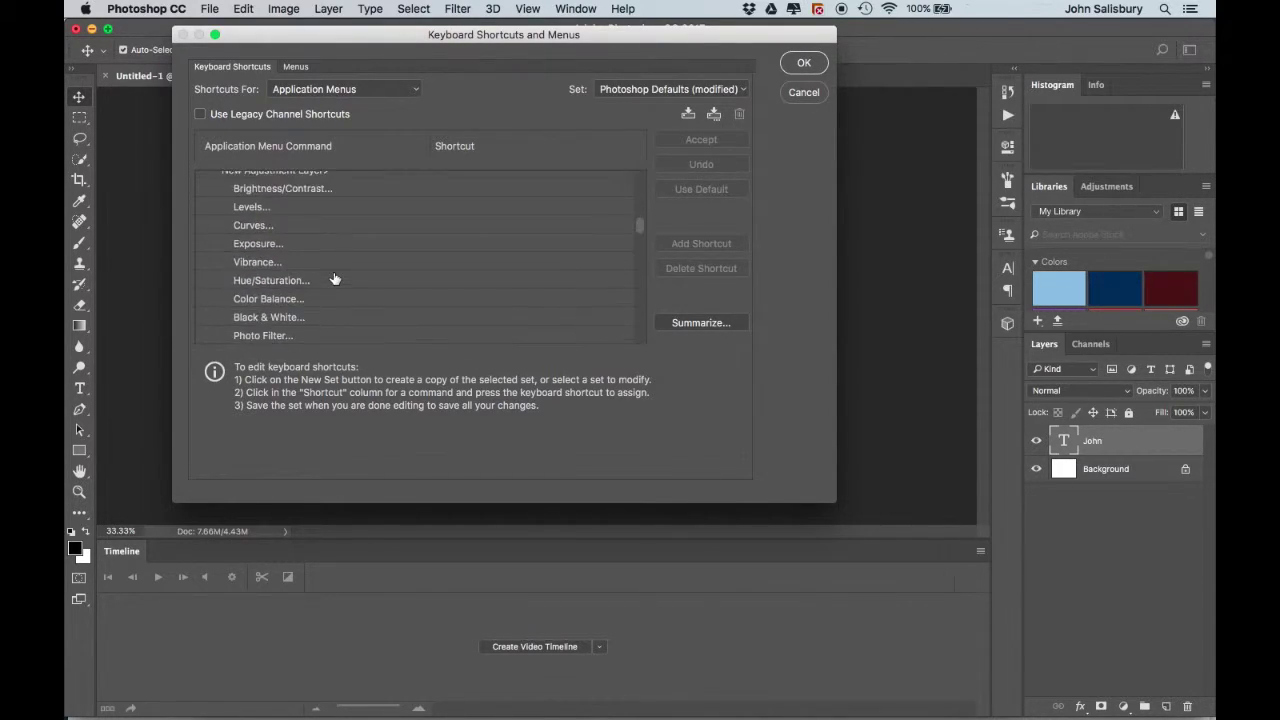
scroll(335, 278, down, 10)
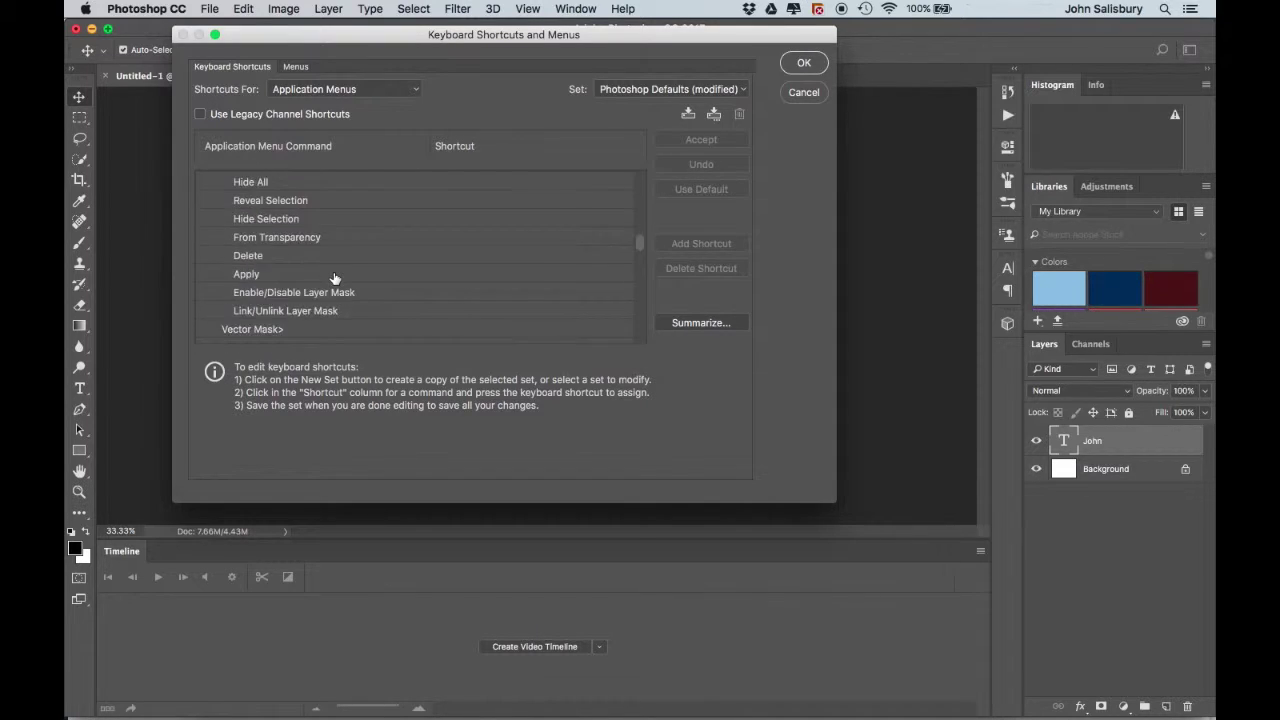
scroll(335, 278, down, 10)
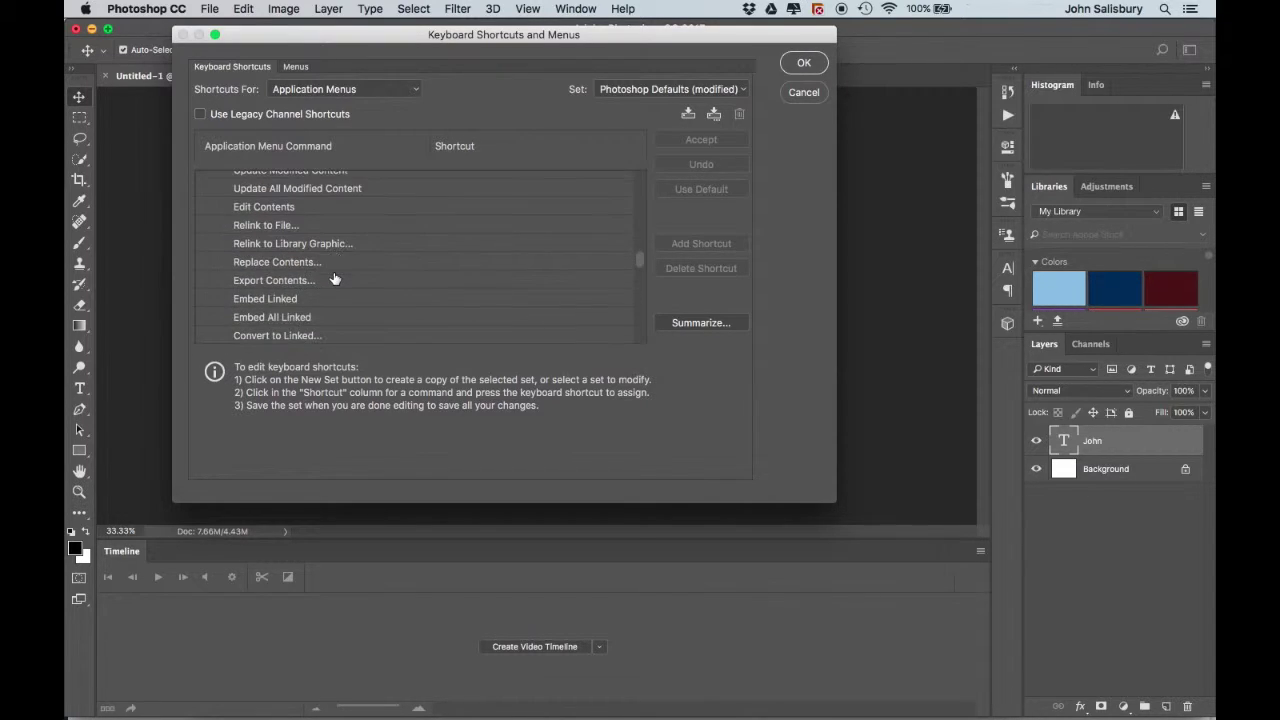
scroll(335, 278, down, 8)
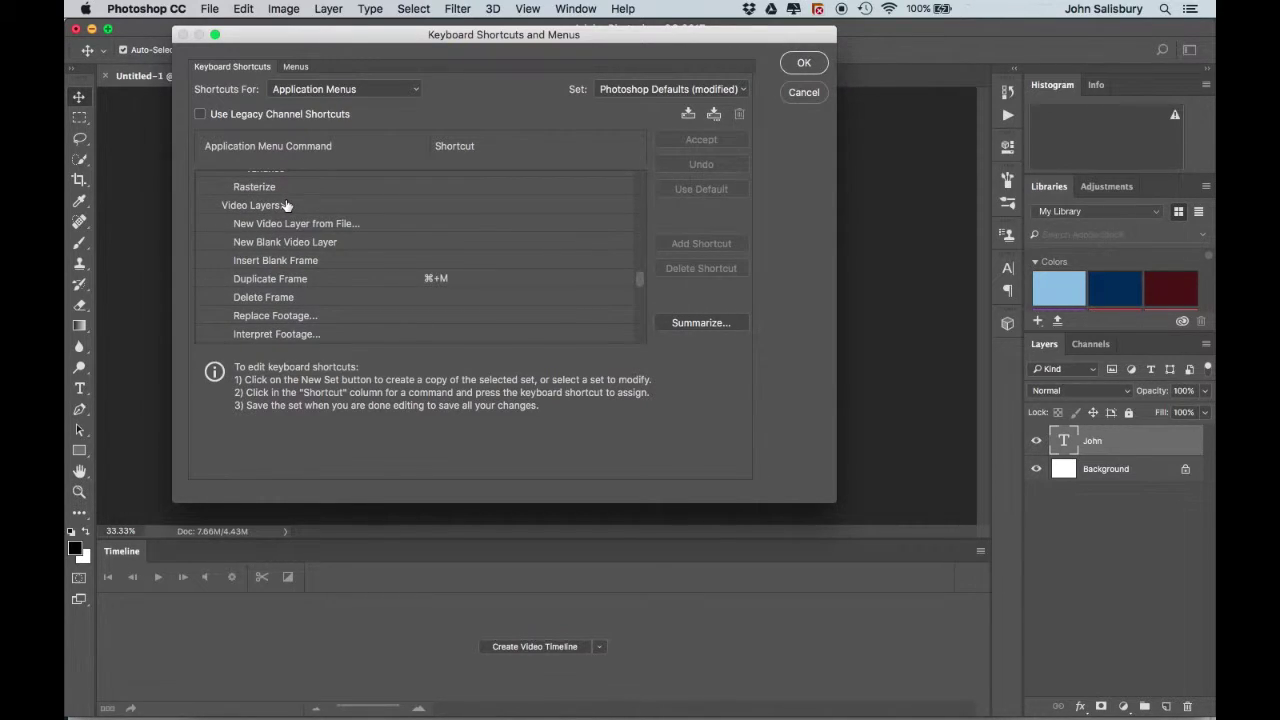
click(283, 283)
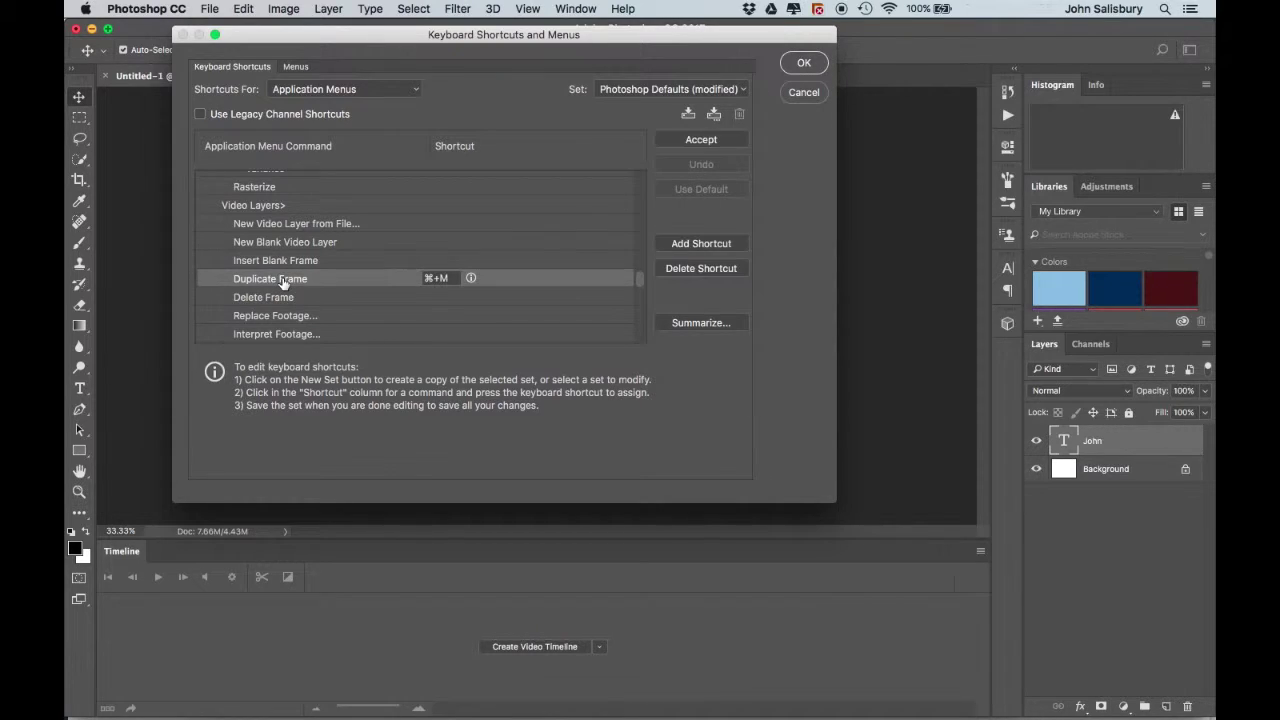
click(452, 279)
click(804, 64)
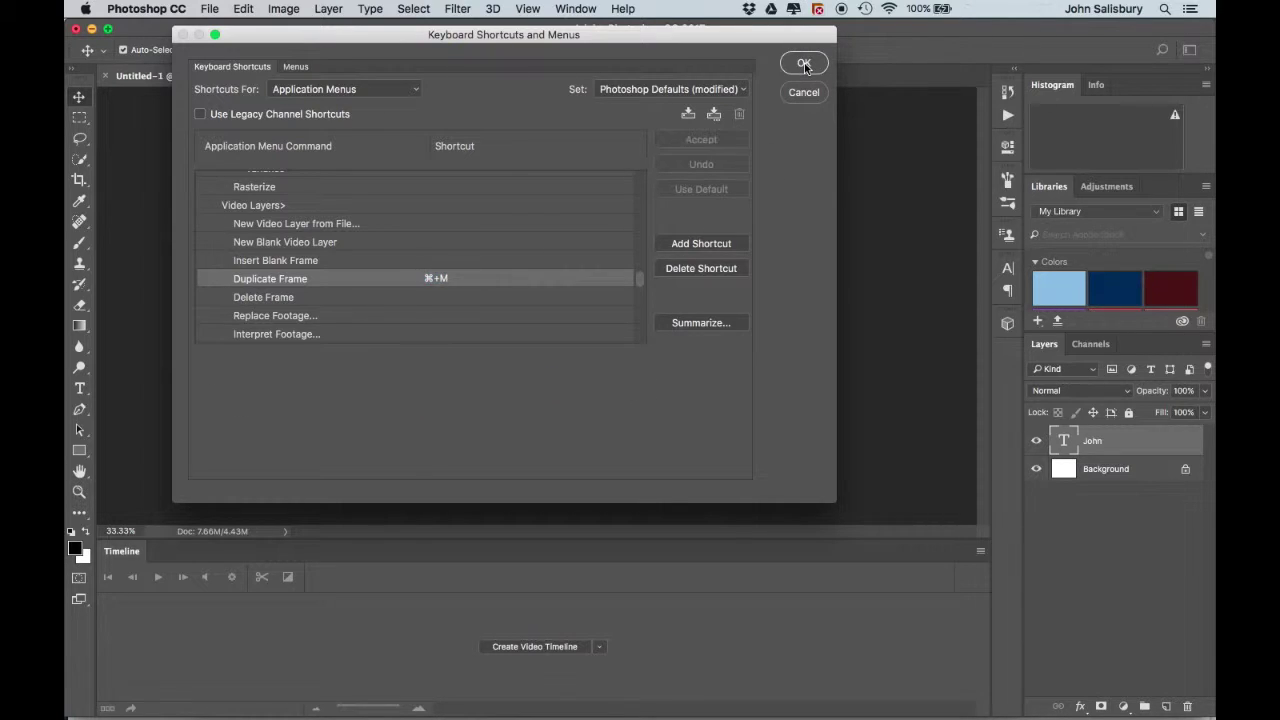
click(804, 64)
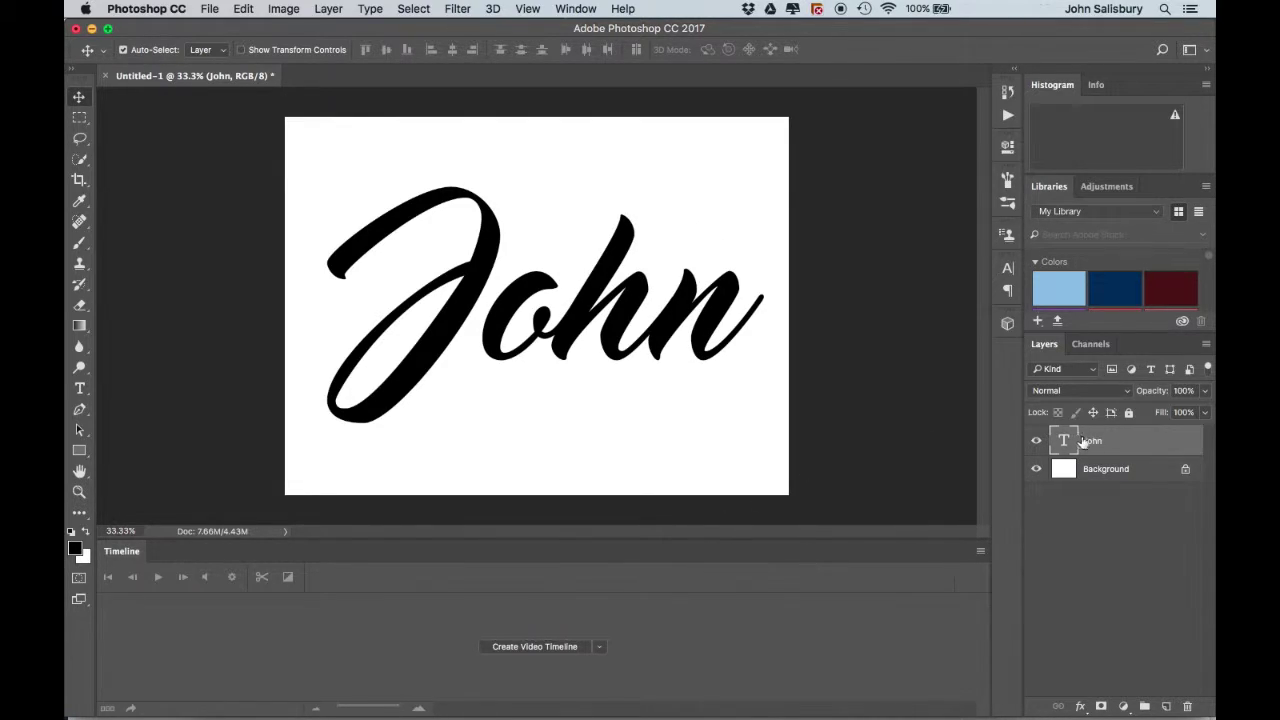
Create a video timeline for the document and dismiss the tip about adding media to a track
click(599, 647)
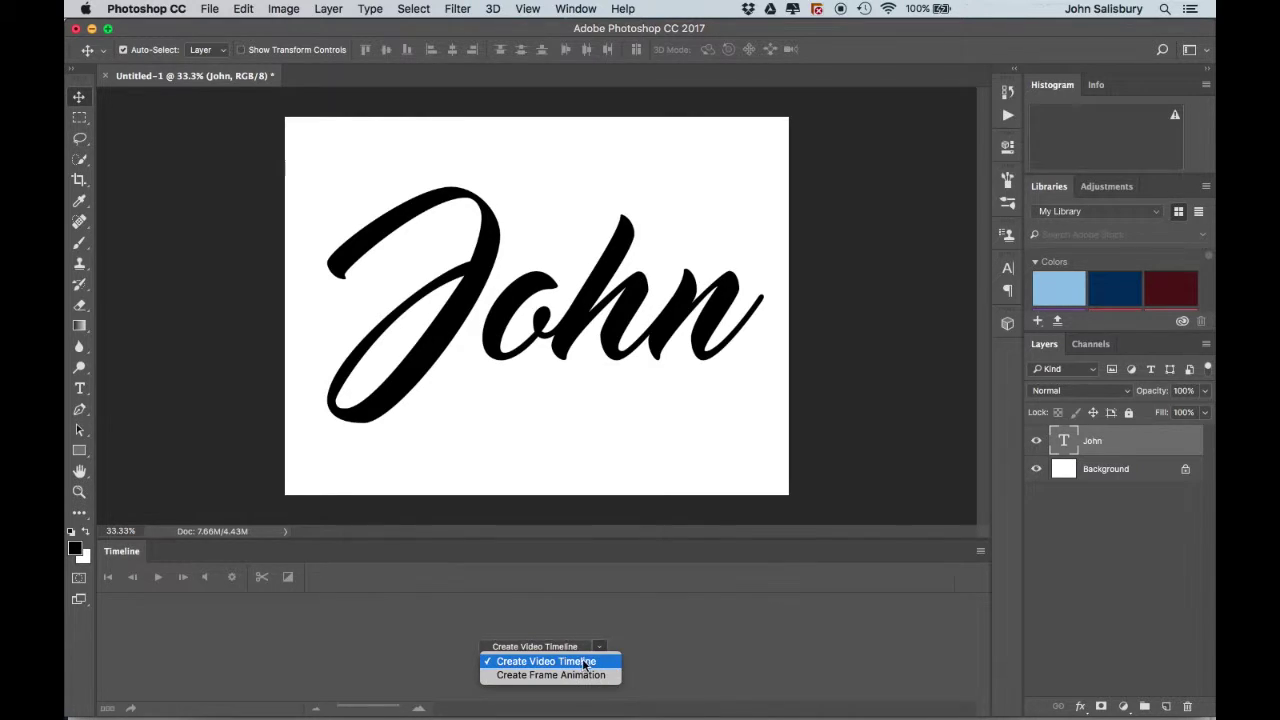
click(558, 662)
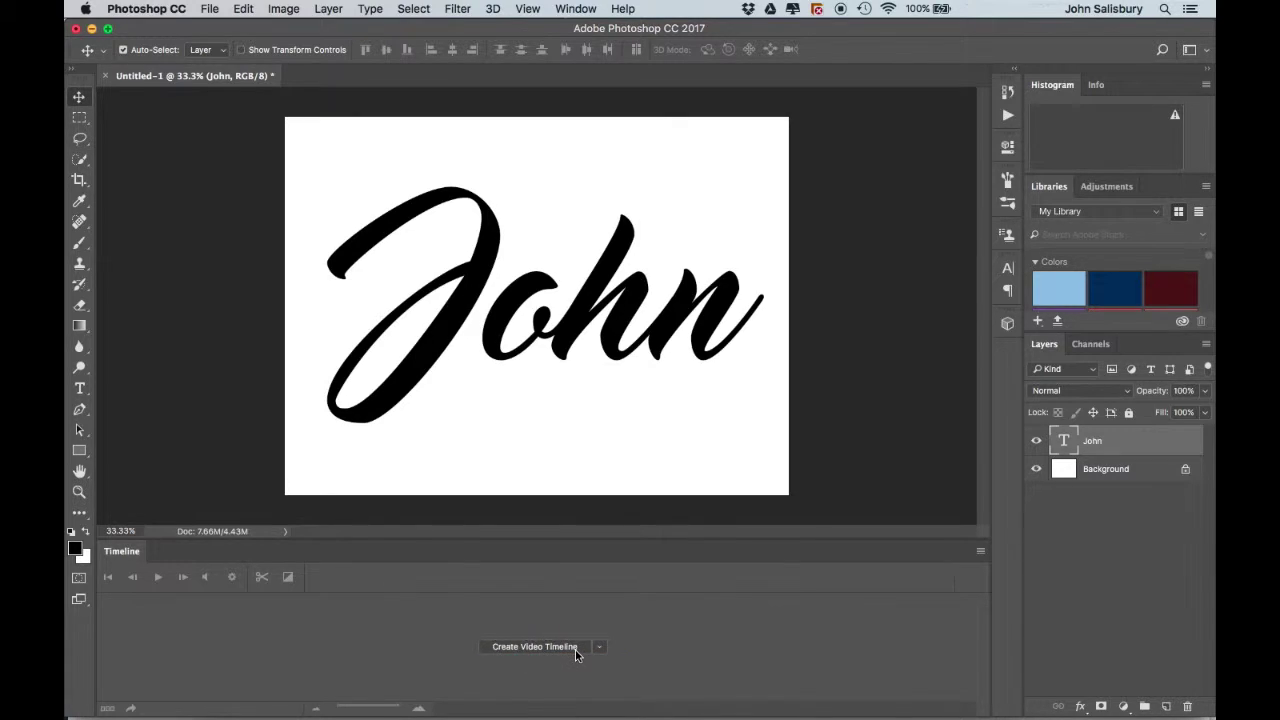
click(532, 646)
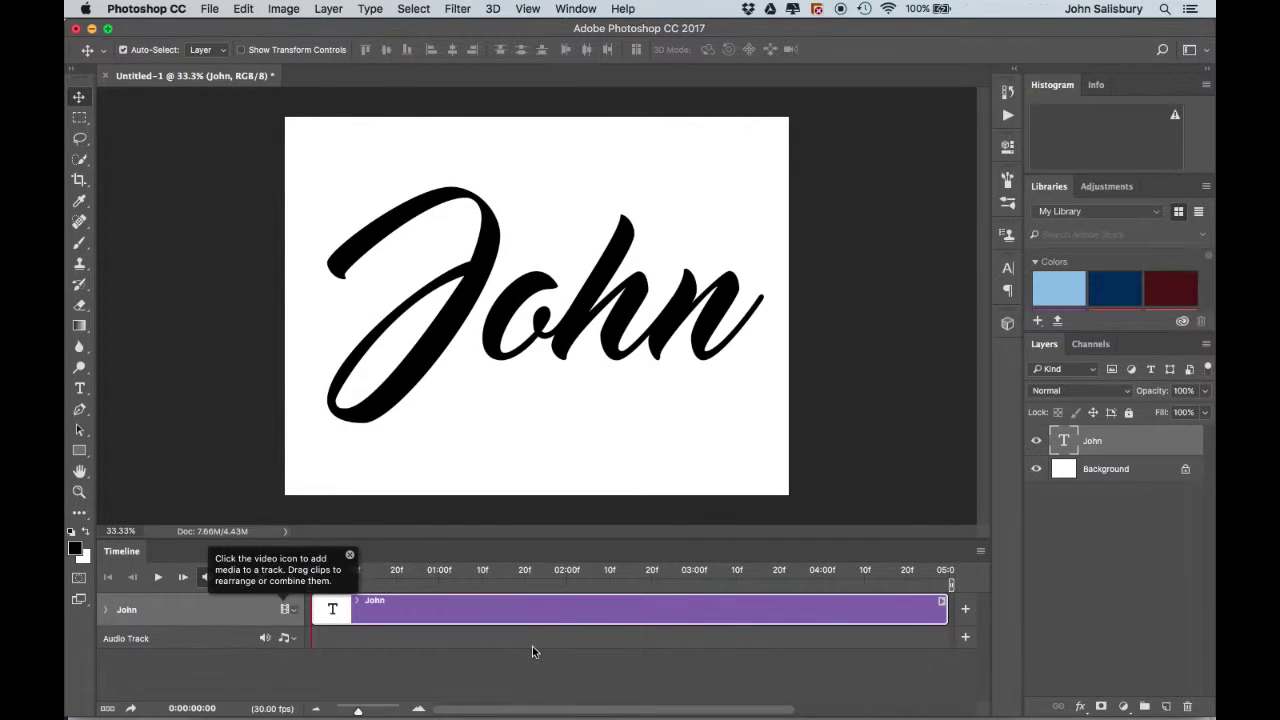
click(350, 555)
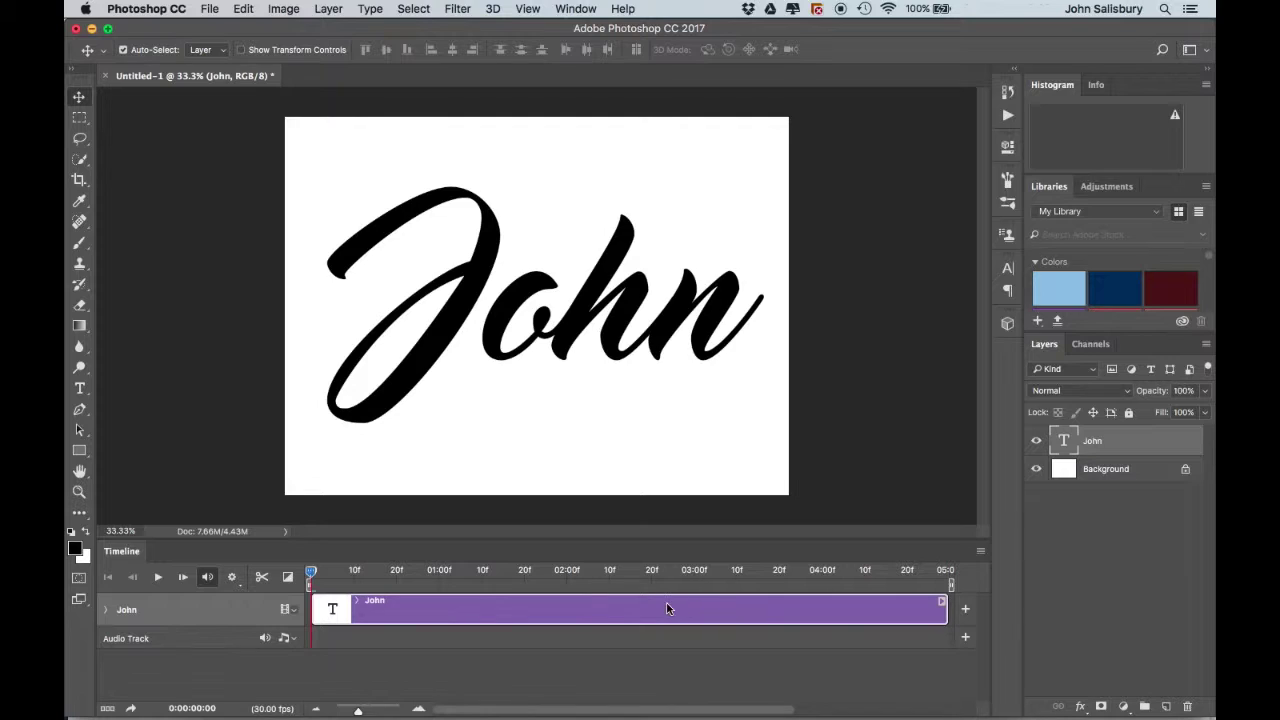
Add a new blank video layer above the name text, starting from the first frame of the timeline
mouse_move(312, 573)
mouse_down()
mouse_move(594, 570)
mouse_move(311, 572)
mouse_up()
click(327, 10)
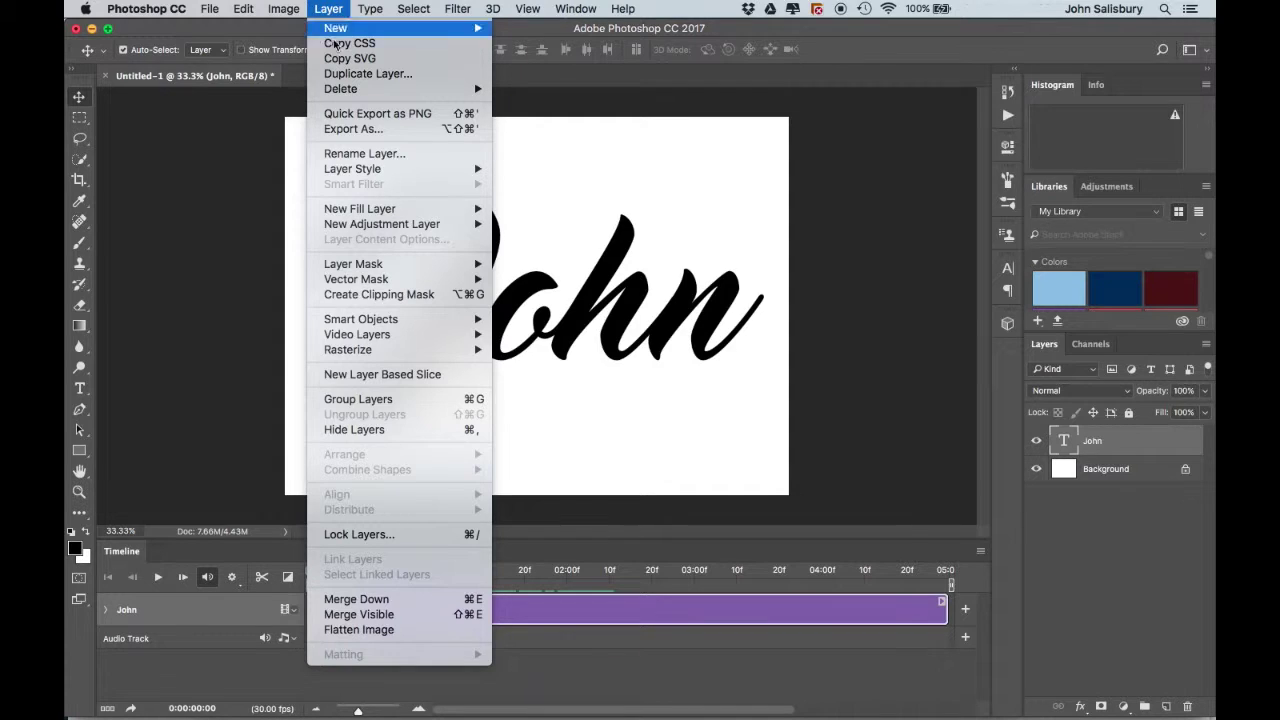
mouse_move(385, 338)
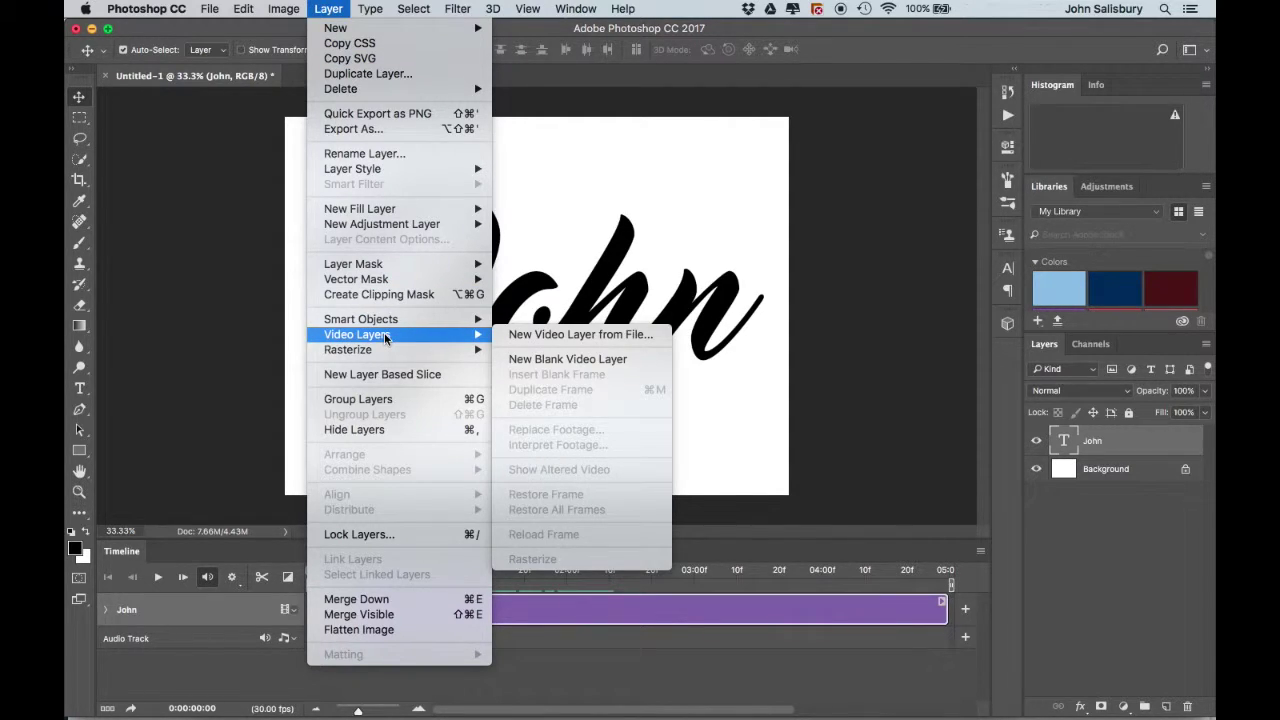
click(558, 360)
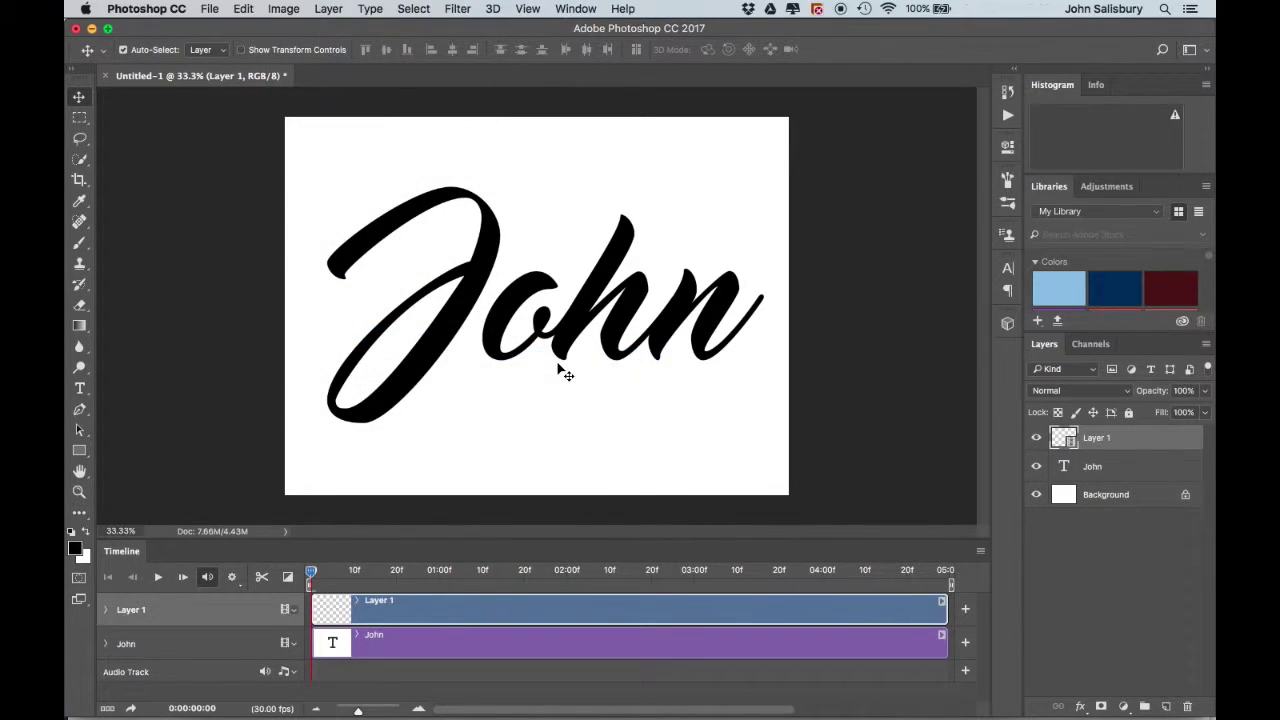
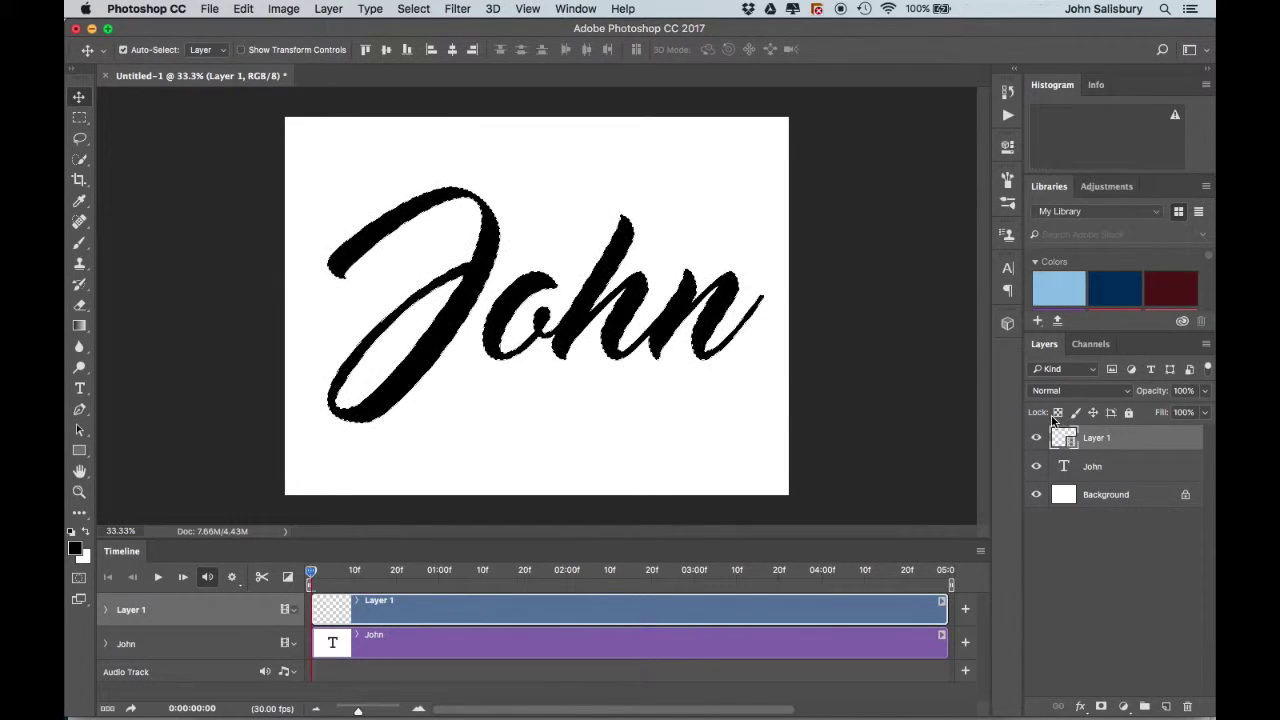
Load the lettering's outline as a selection, hide the name text layer, and keep the playhead at the first frame
click(1036, 467)
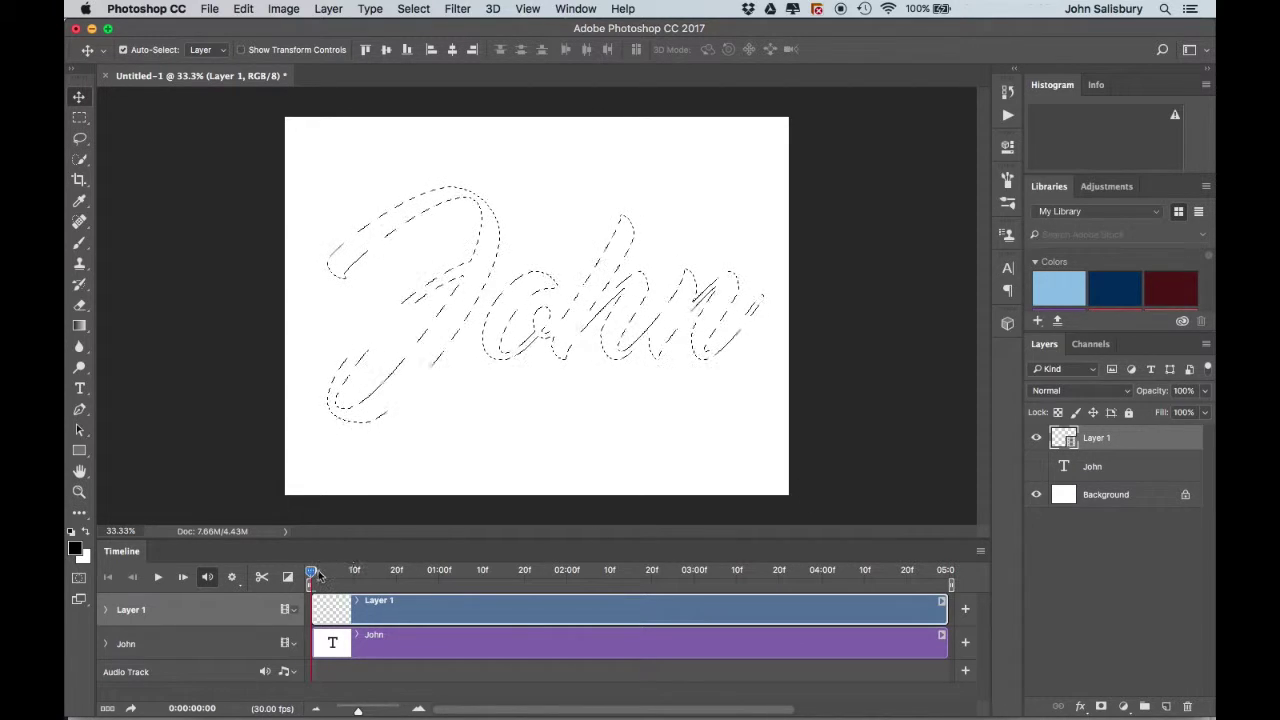
mouse_move(310, 573)
mouse_down()
mouse_move(411, 567)
mouse_move(313, 574)
mouse_up()
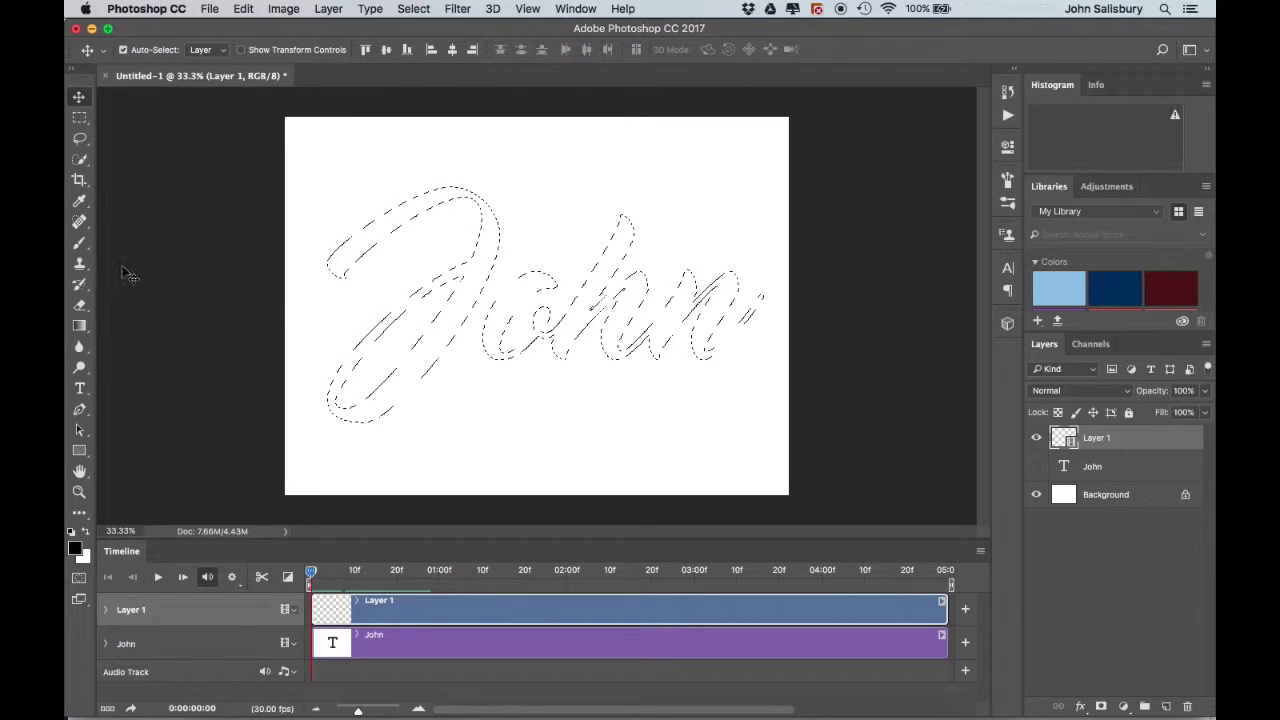
Set up the Brush tool with a hard round tip at 100% hardness and 51 px size
click(80, 243)
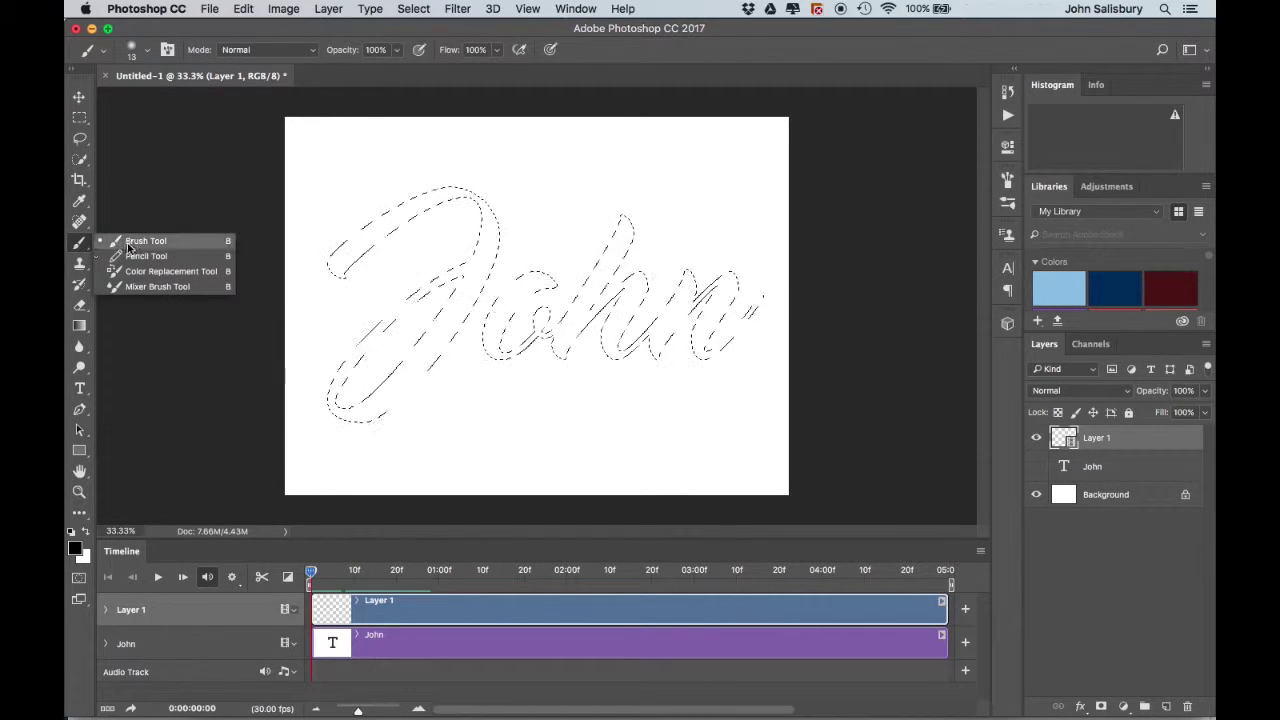
click(128, 246)
click(140, 50)
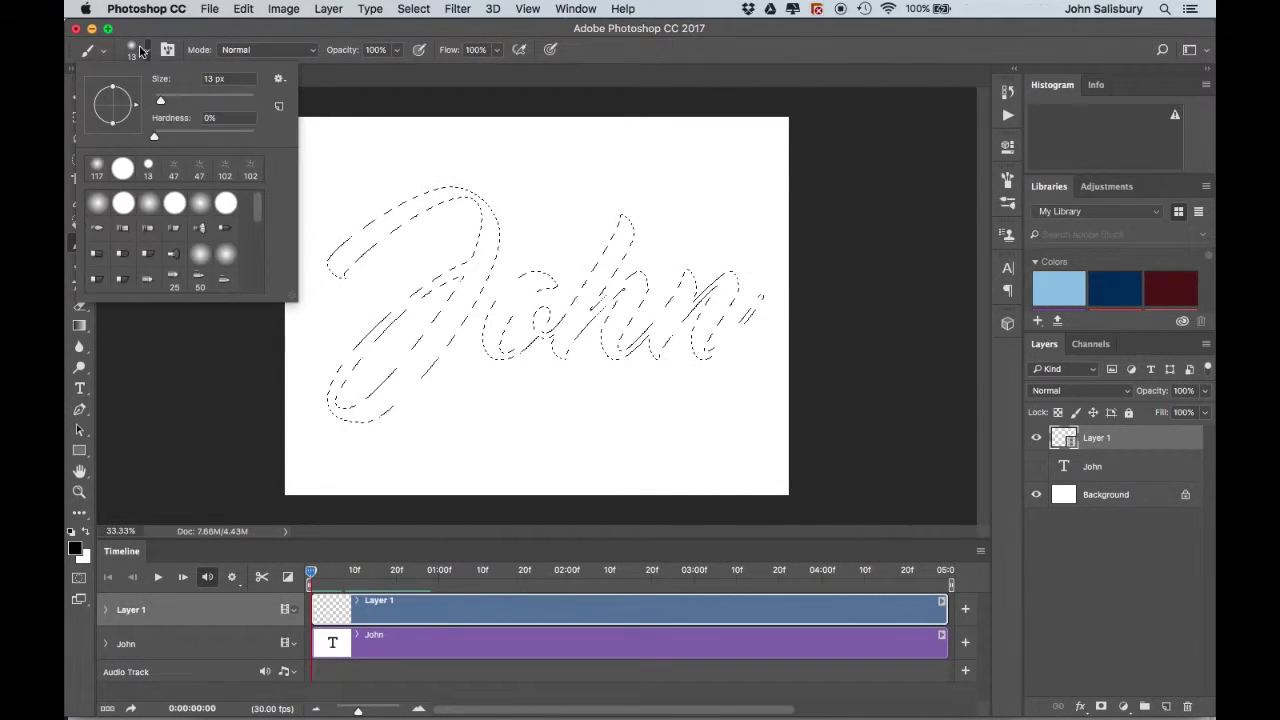
click(123, 204)
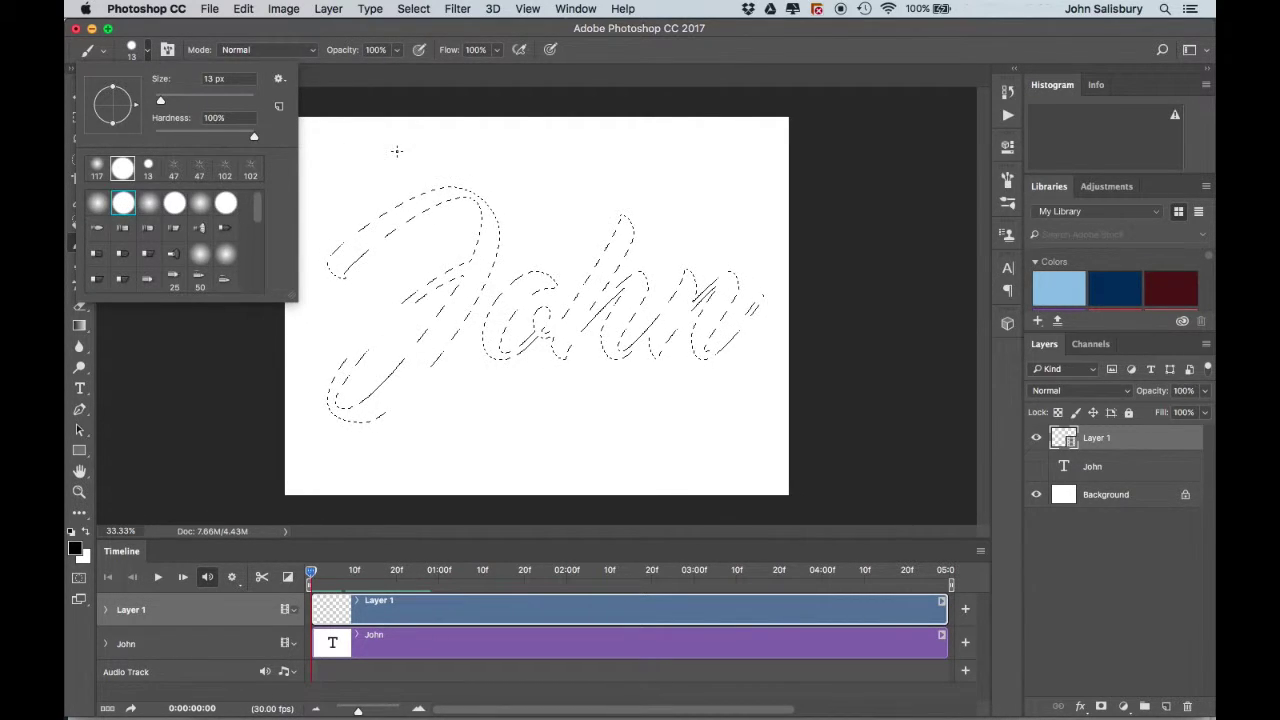
drag(160, 102, 179, 103)
click(330, 116)
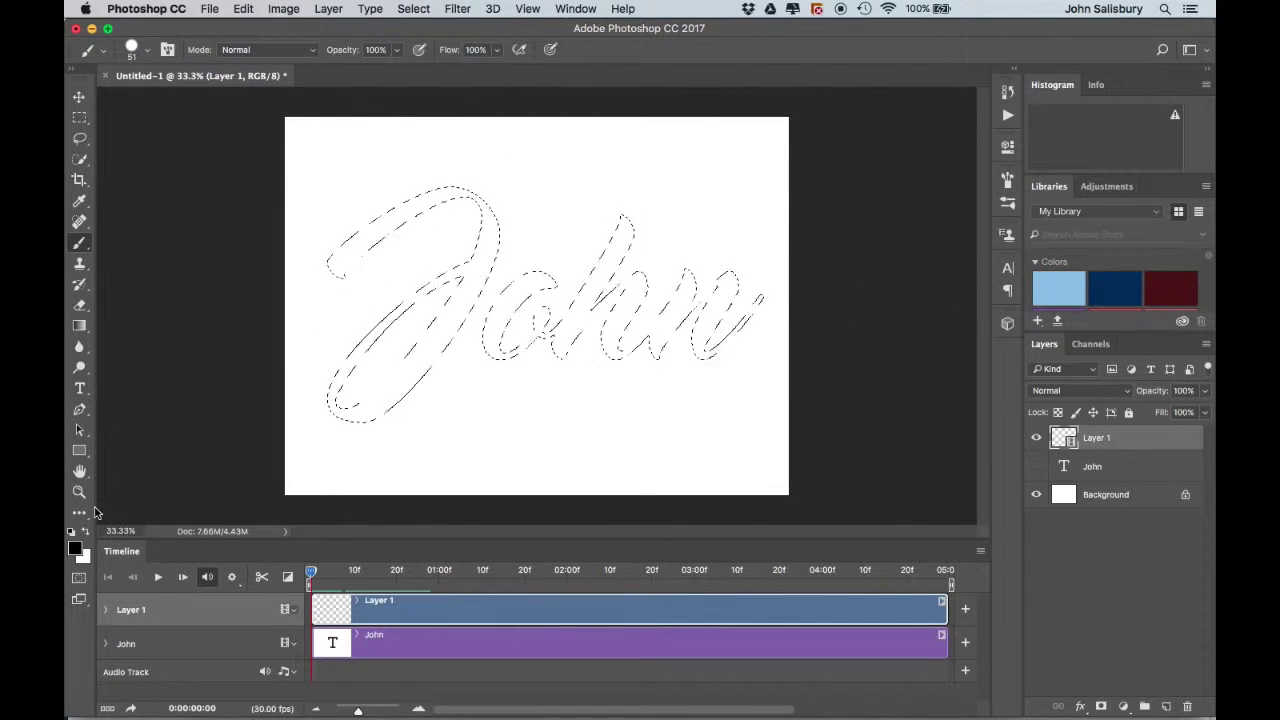
Set the foreground color to the muted red c75353
click(76, 550)
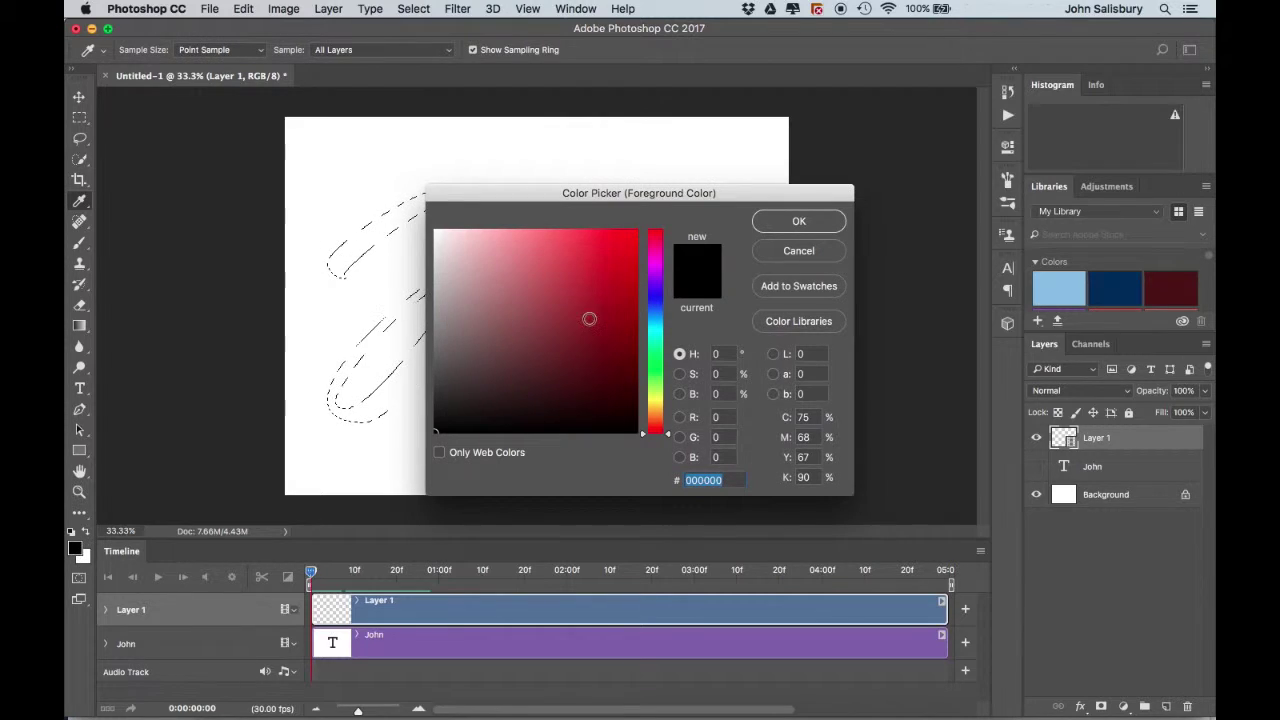
click(553, 274)
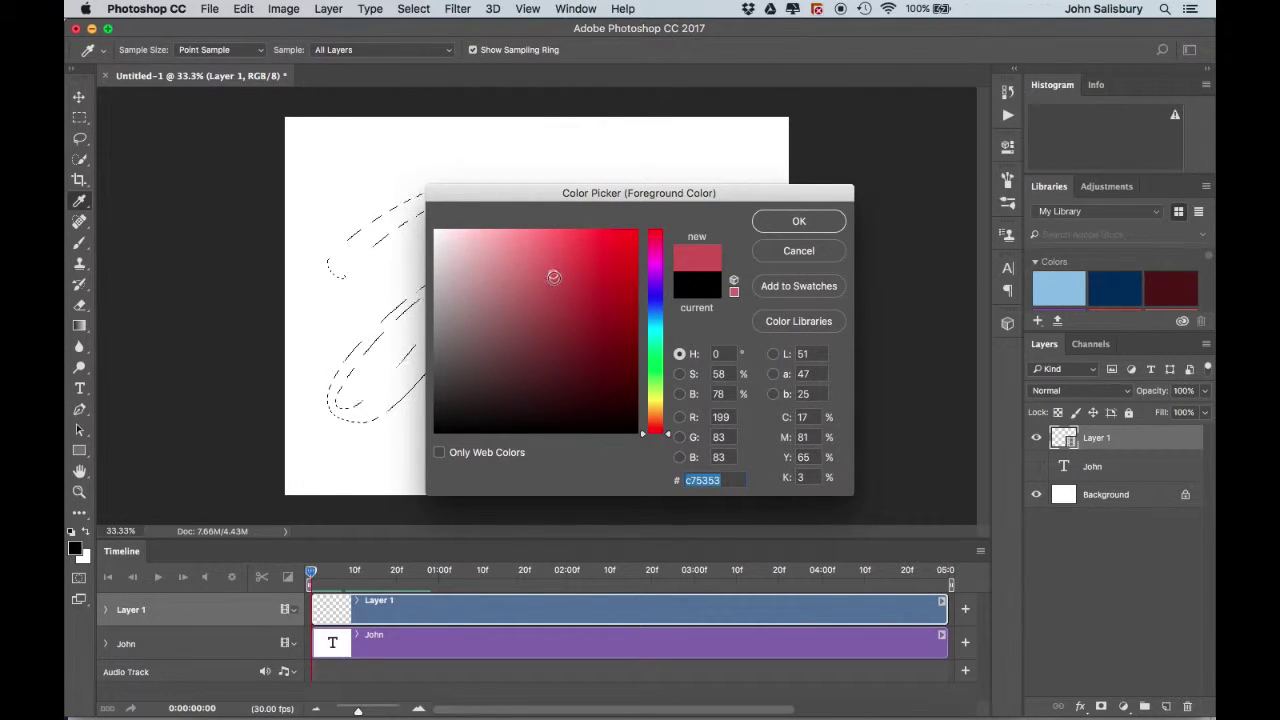
click(785, 223)
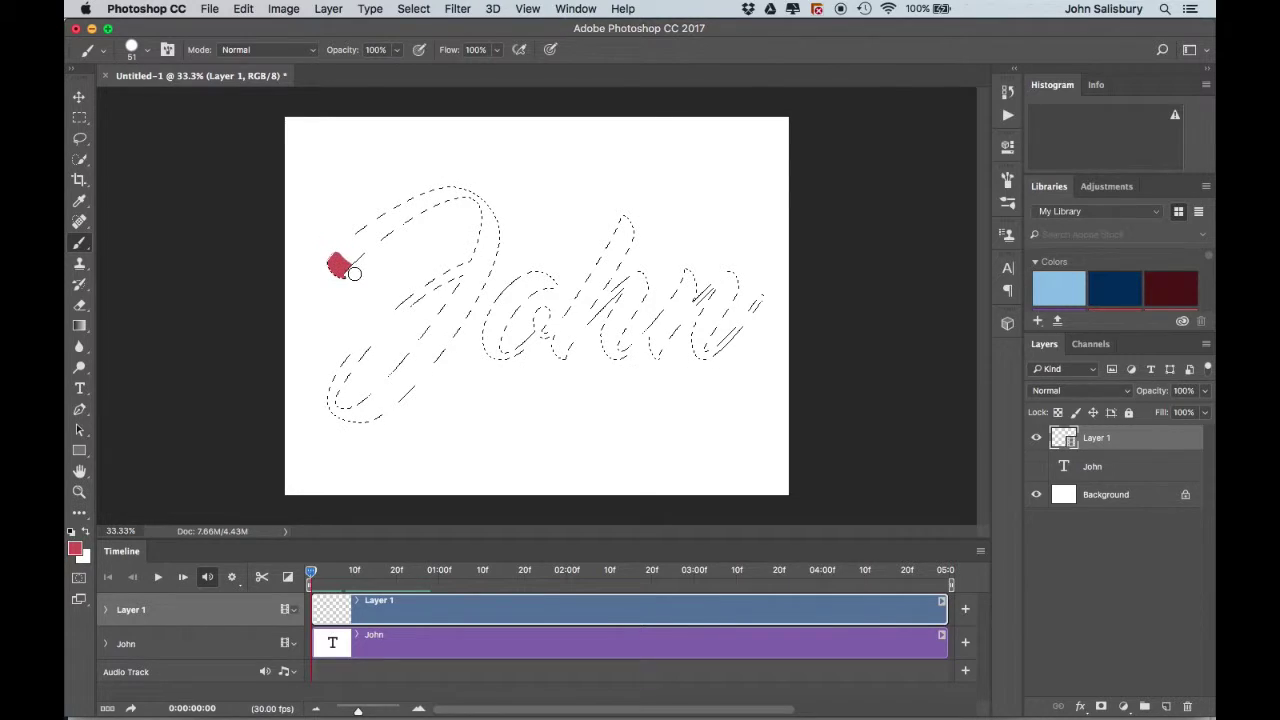
Paint the selected lettering progressively from the first letter's upper tip, duplicating the frame and extending the red stroke slightly on each new frame
drag(351, 236, 368, 251)
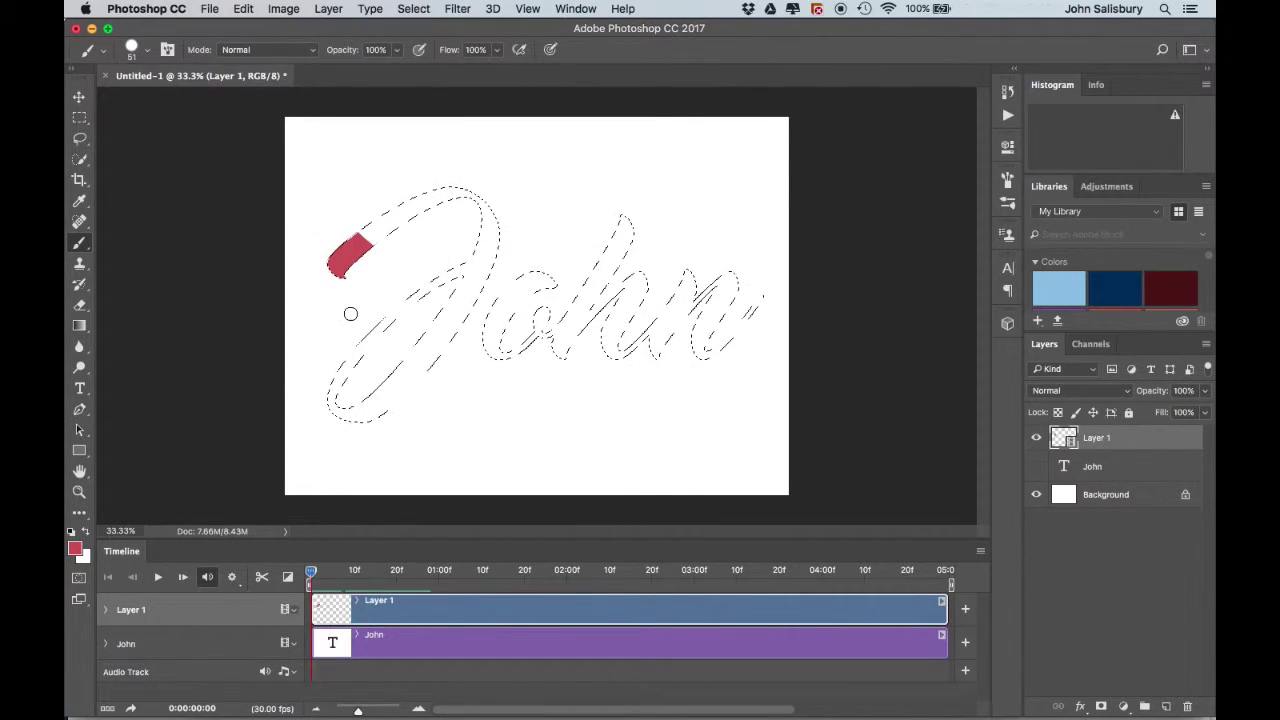
key(Right)
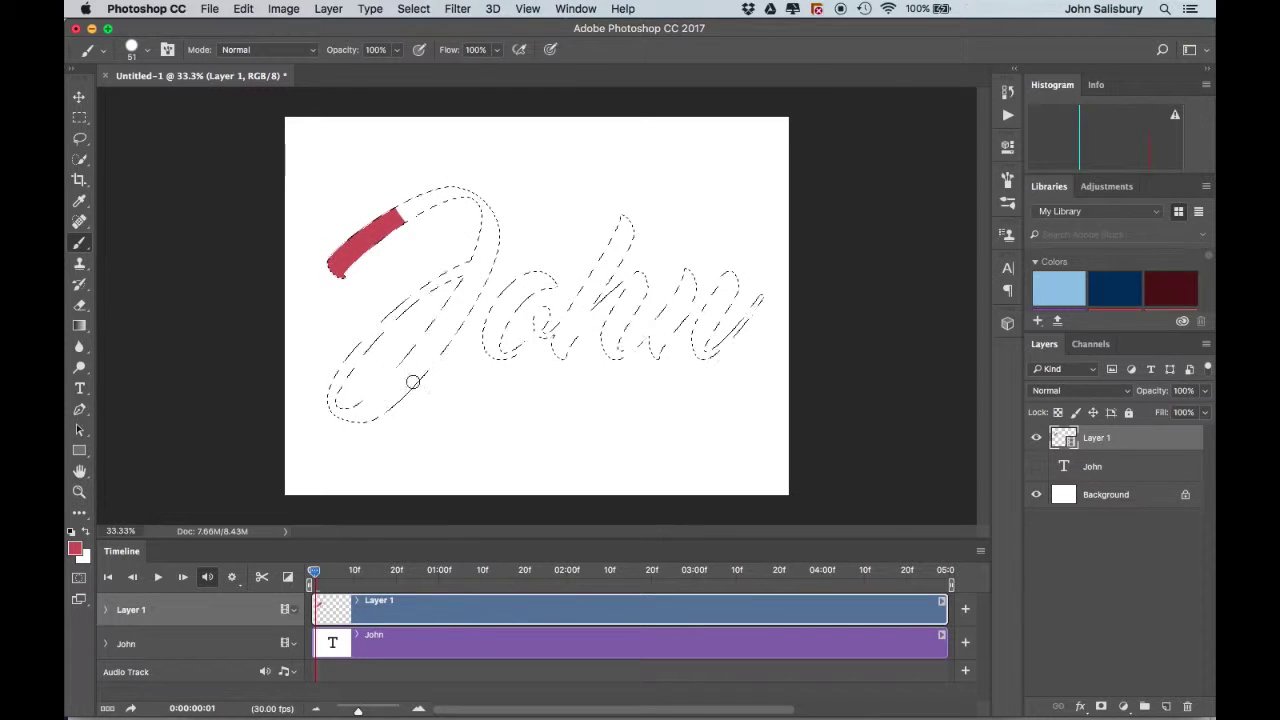
drag(310, 580, 318, 580)
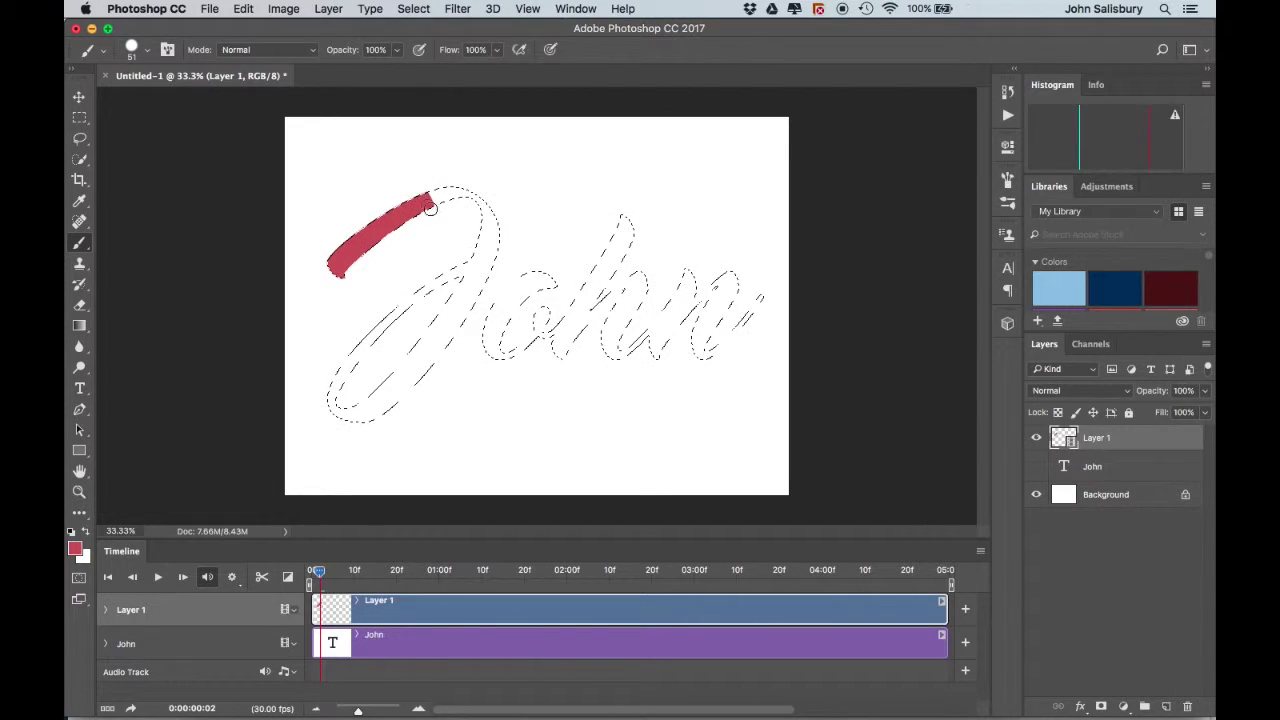
key(Right)
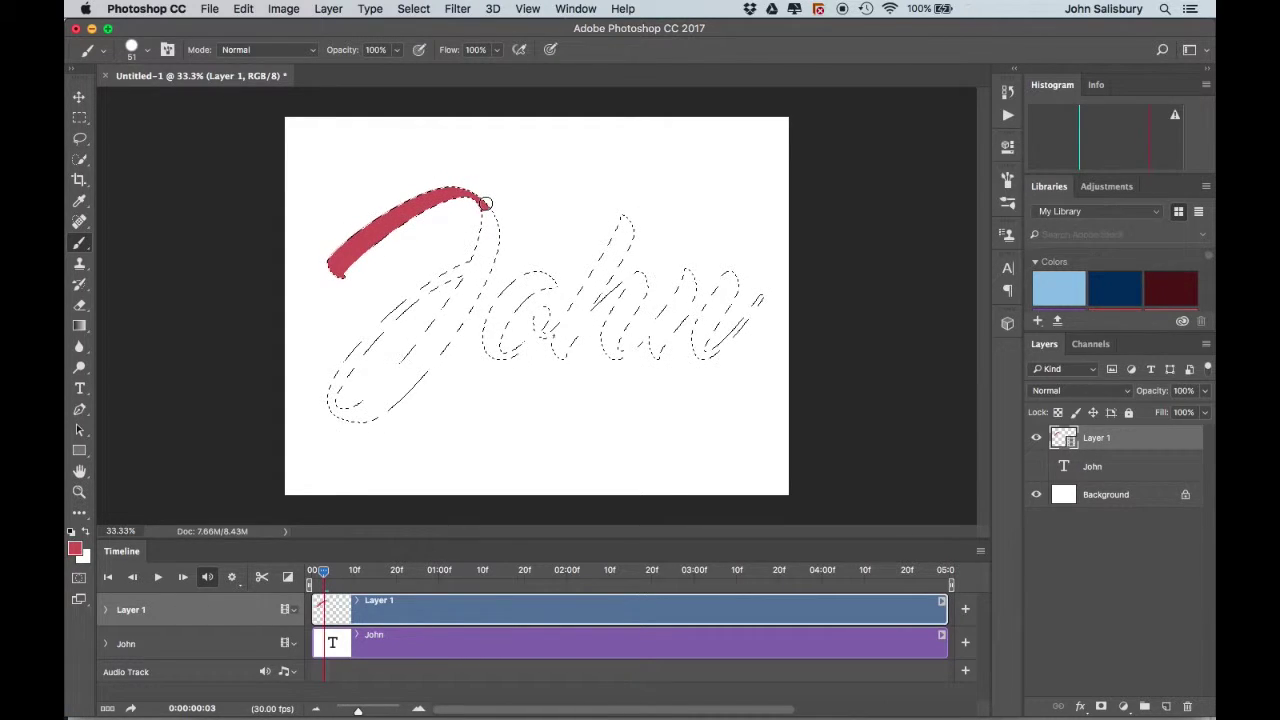
key(Right)
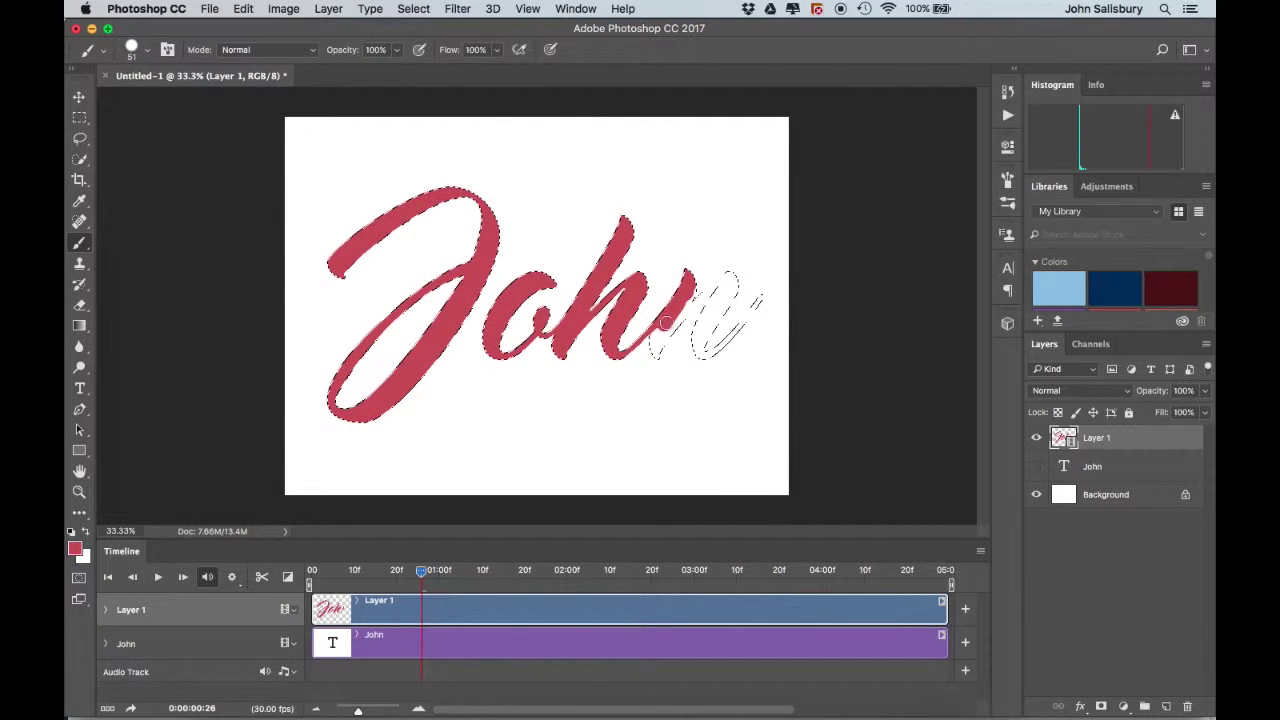
Complete the last letter's red strokes frame by frame from 0:00:00:26 to 0:00:01:01, duplicating each frame before extending the paint
drag(673, 321, 688, 293)
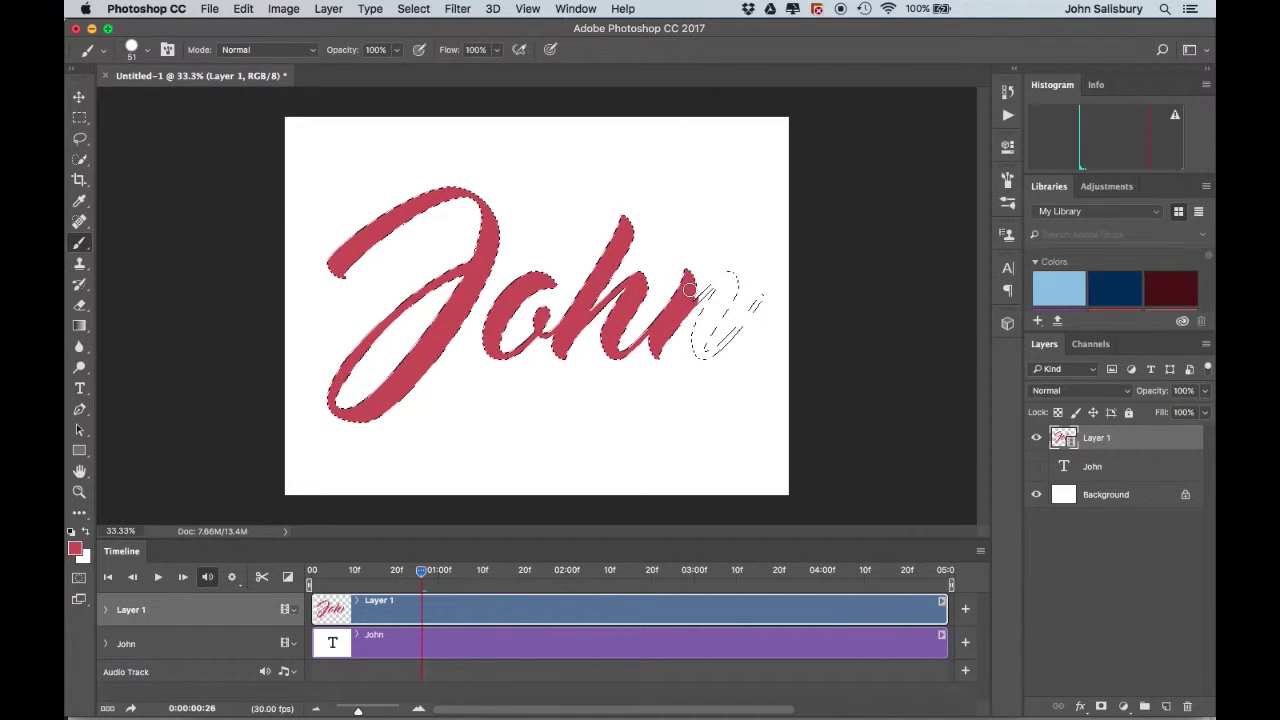
key(Right)
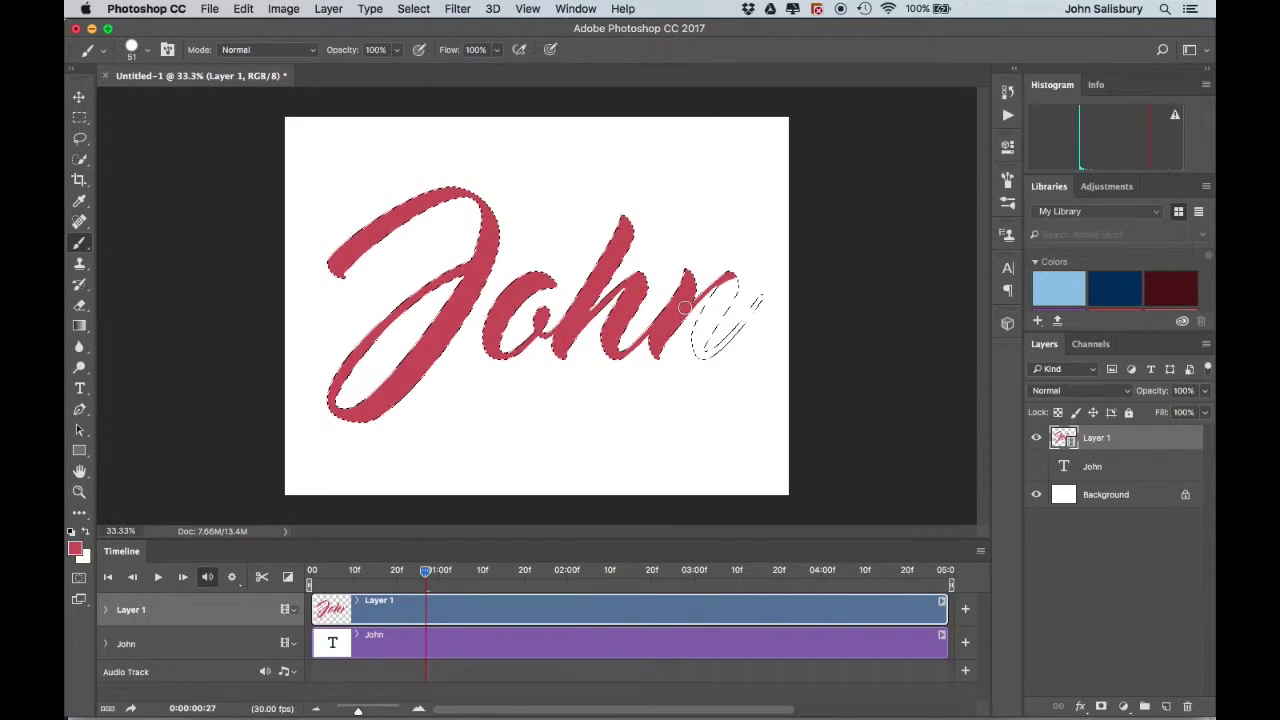
key(Right)
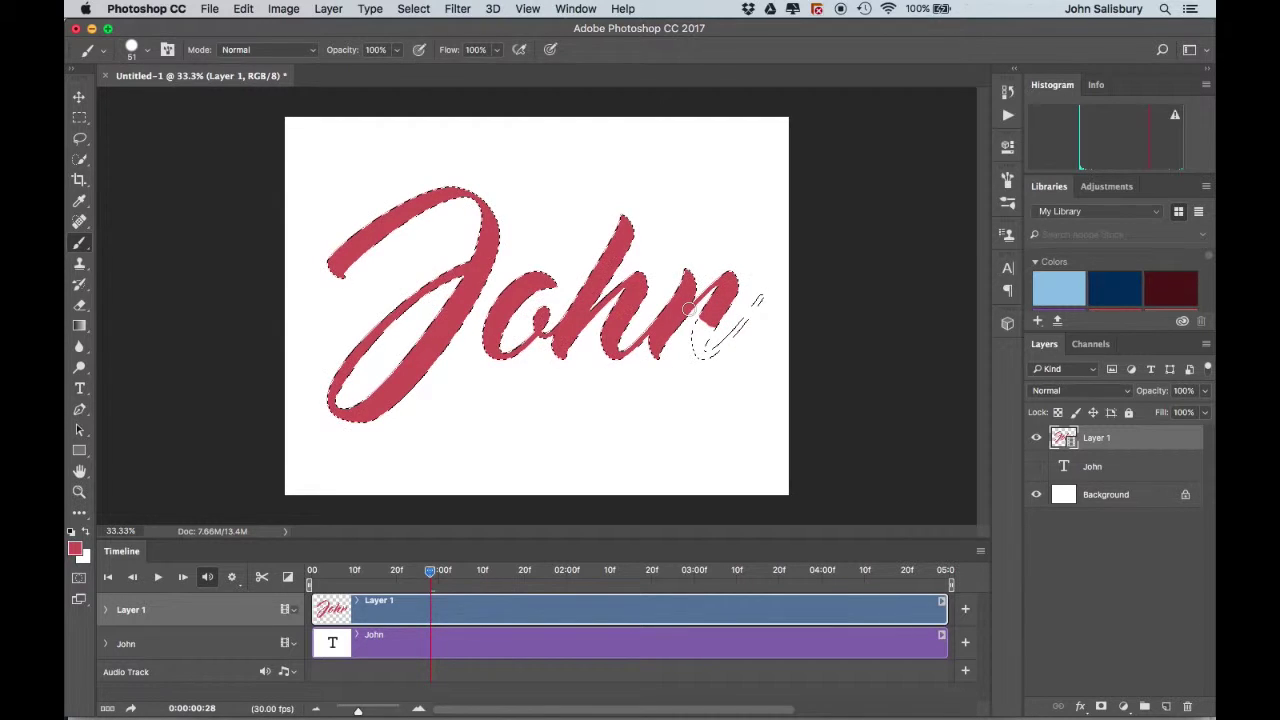
key(Right)
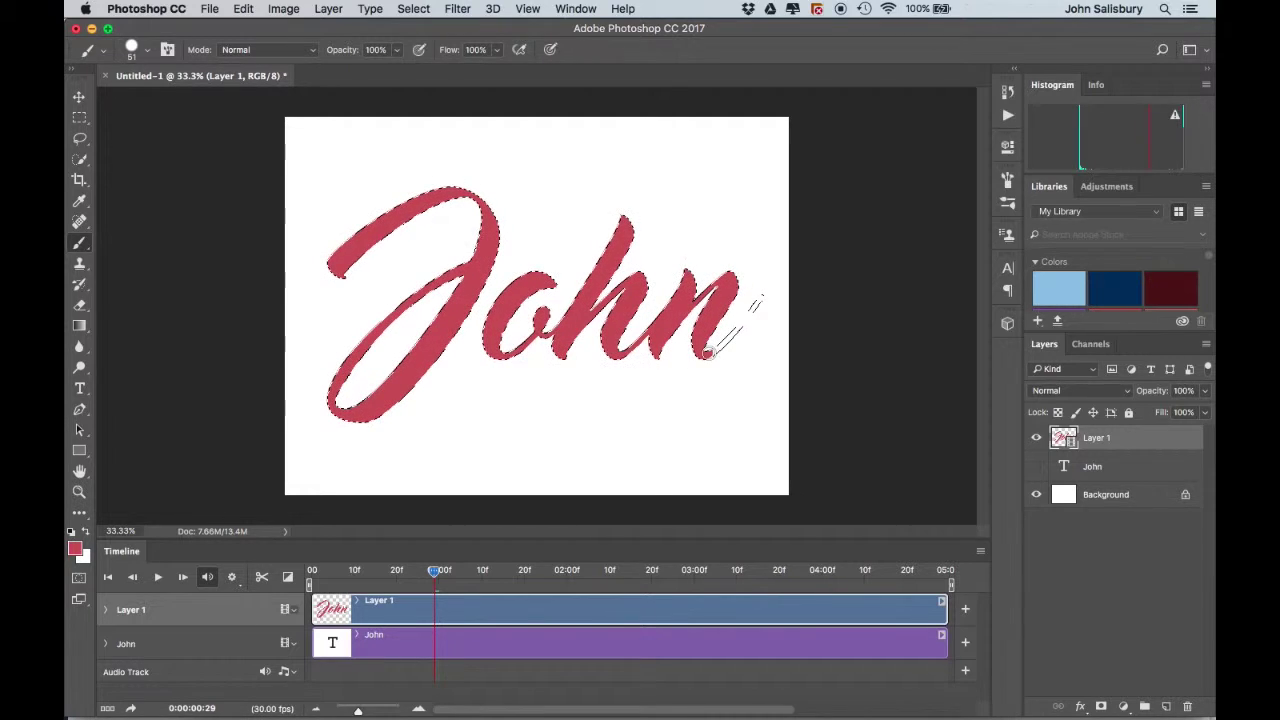
key(Right)
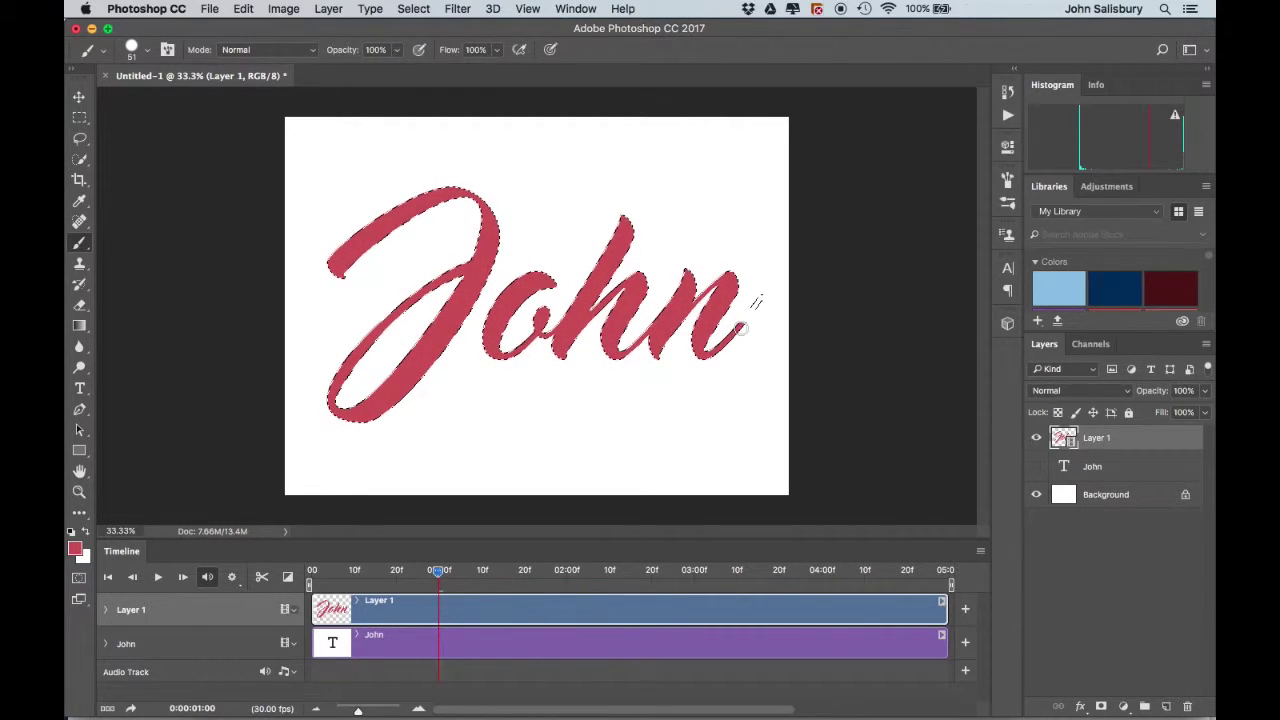
key(Right)
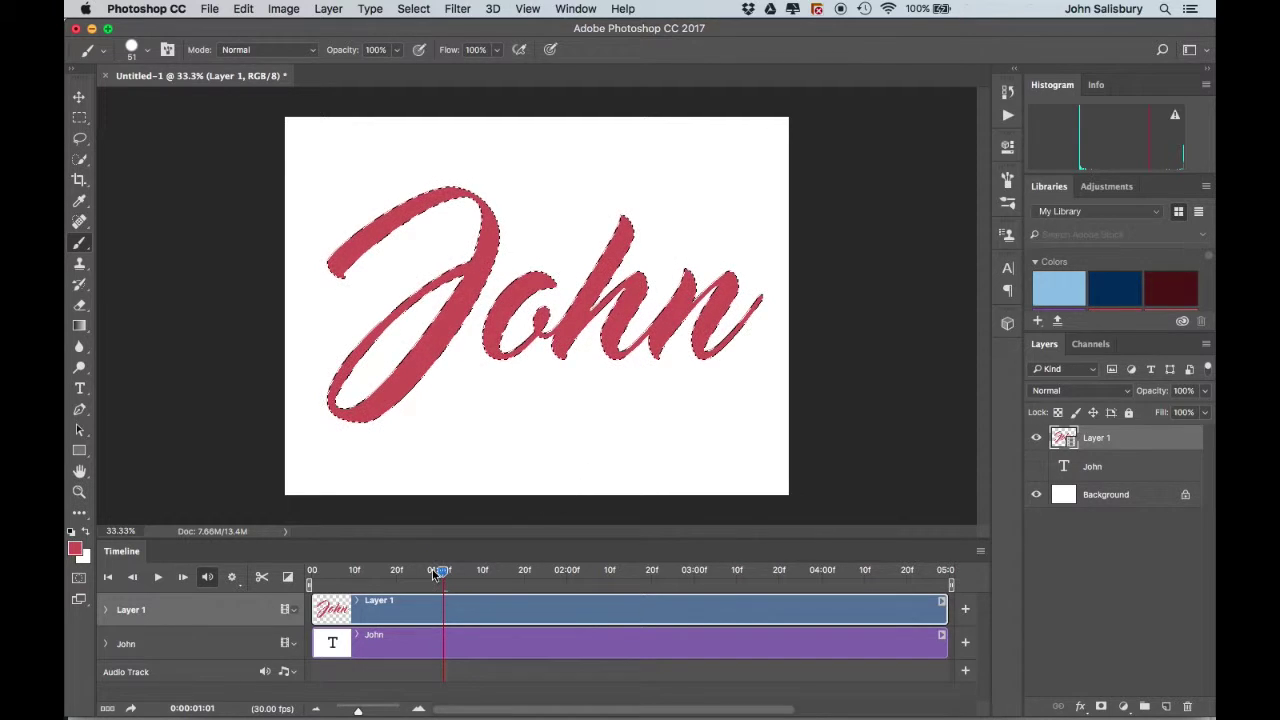
Rewind the timeline to the first frame and play back the painted lettering animation
drag(441, 574, 285, 566)
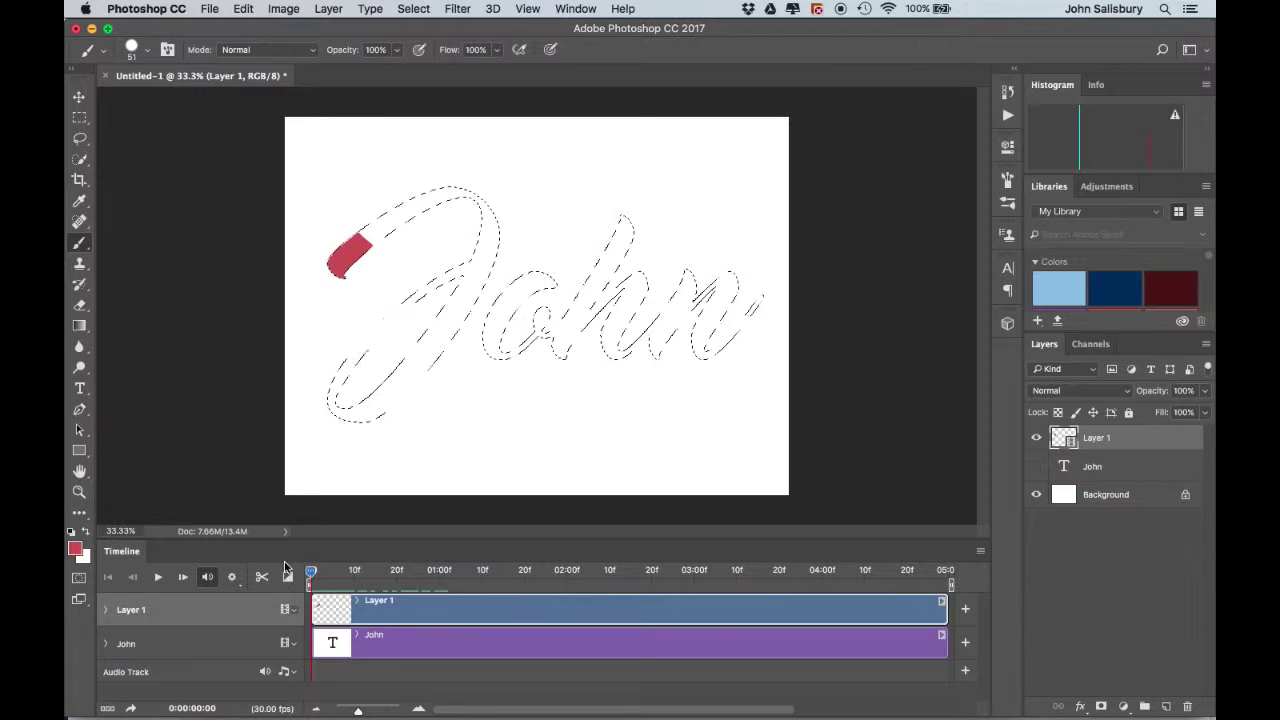
key(space)
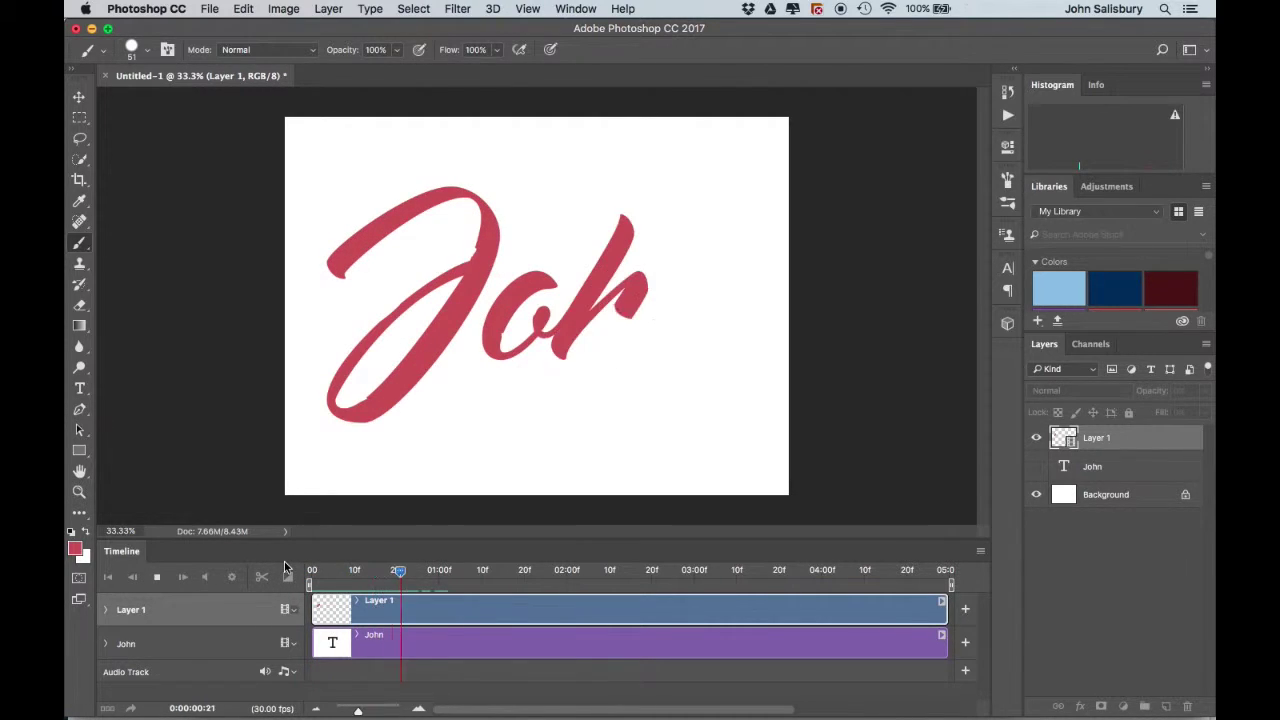
key(space)
mouse_move(608, 570)
mouse_down()
mouse_move(427, 584)
mouse_move(316, 576)
mouse_move(444, 551)
mouse_up()
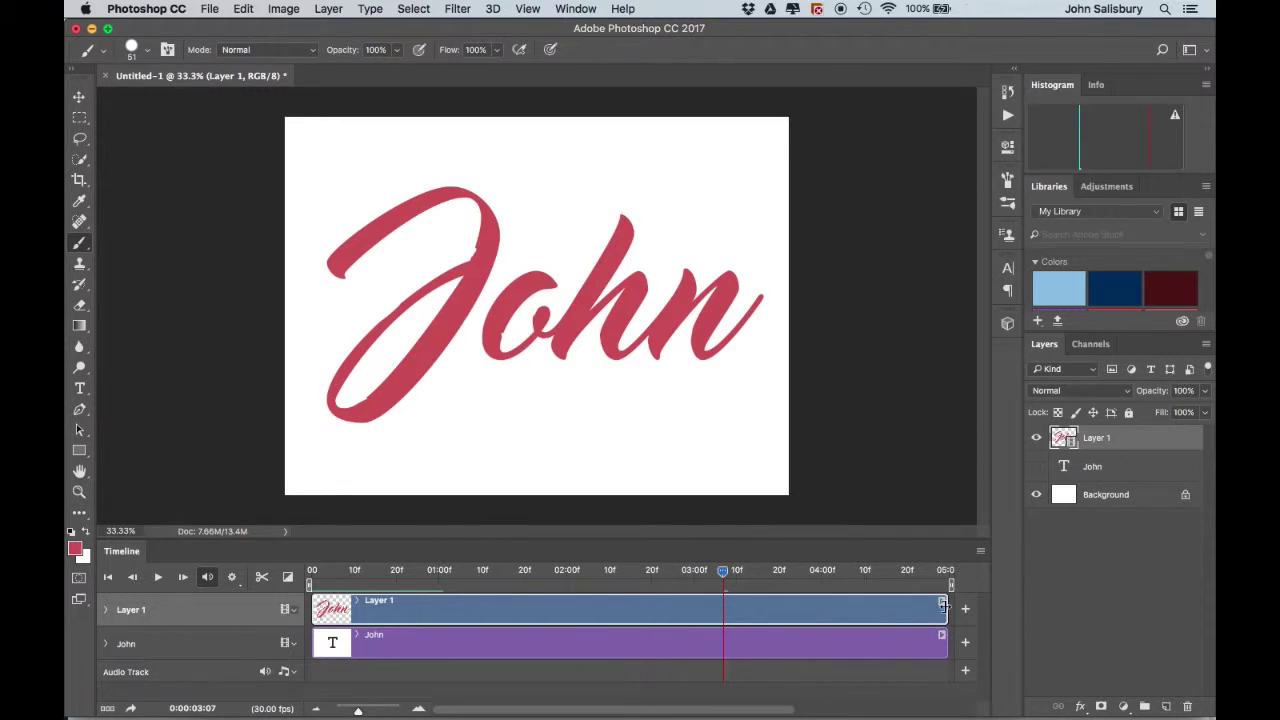
Trim the ends of the video layer clip and the text clip to about 3 seconds
drag(943, 607, 700, 608)
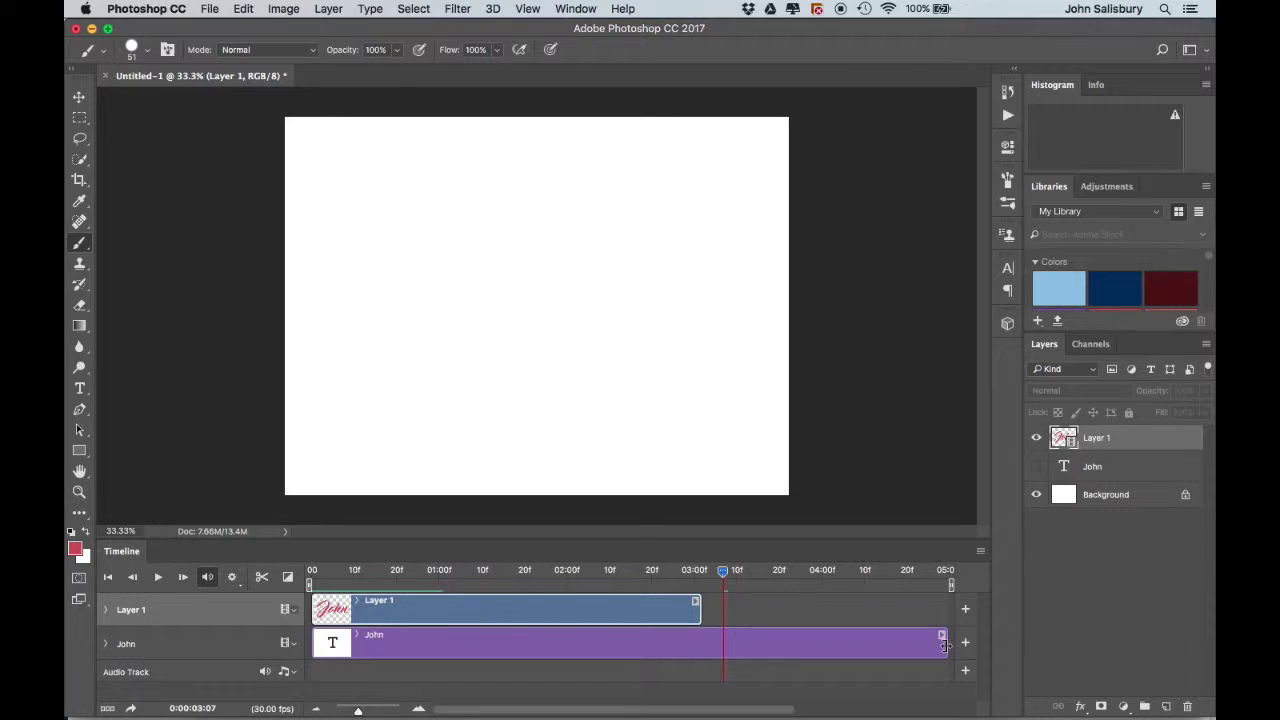
drag(943, 645, 701, 650)
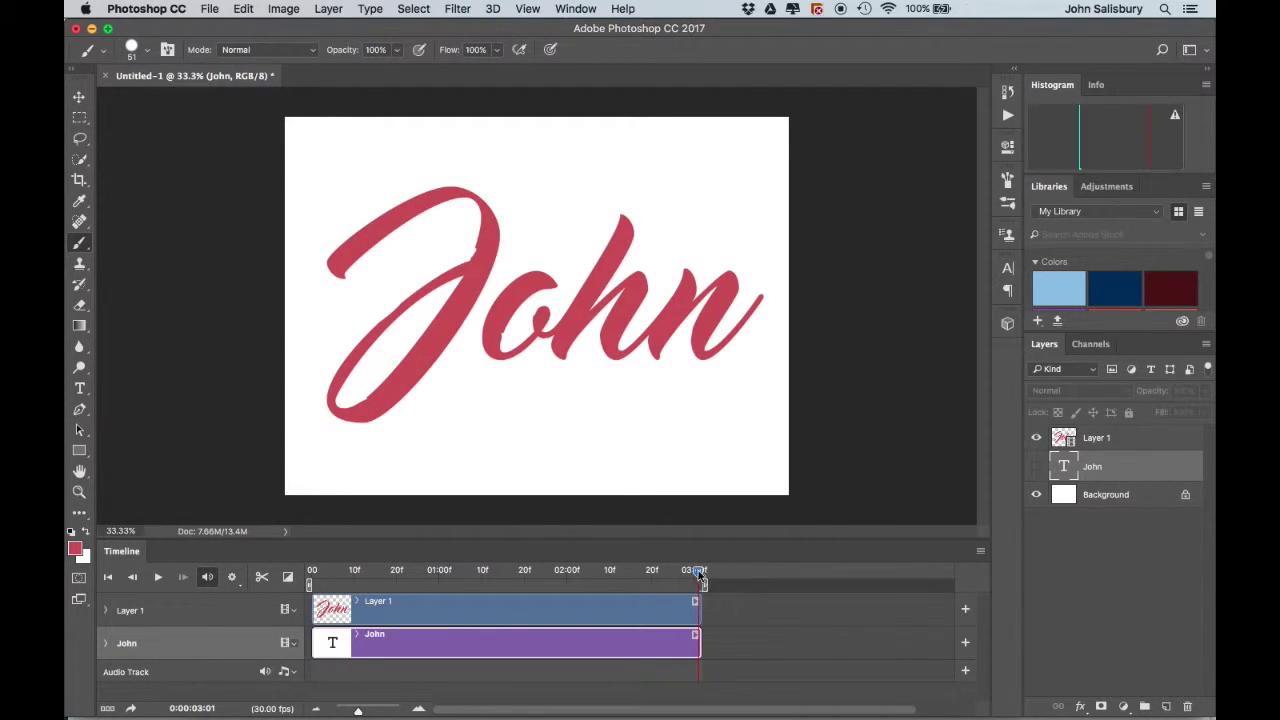
Replay the trimmed animation from the first frame to check its timing
drag(700, 573, 164, 610)
key(space)
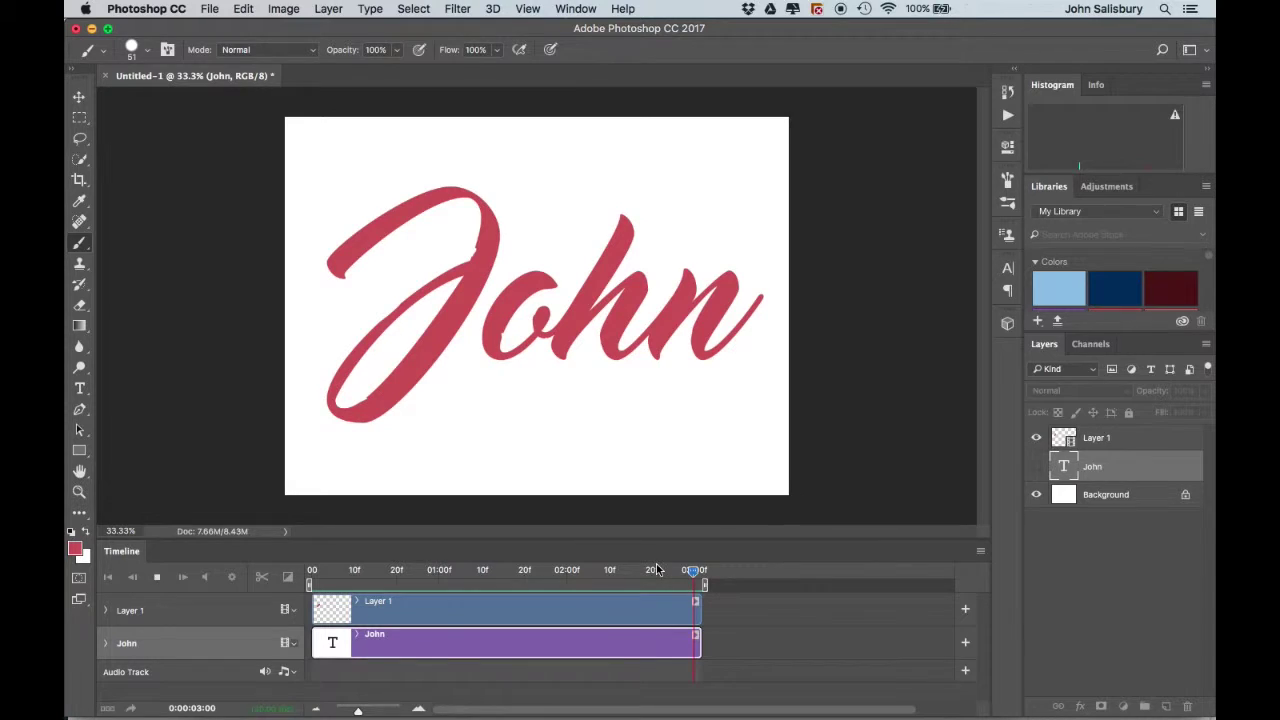
drag(693, 570, 303, 582)
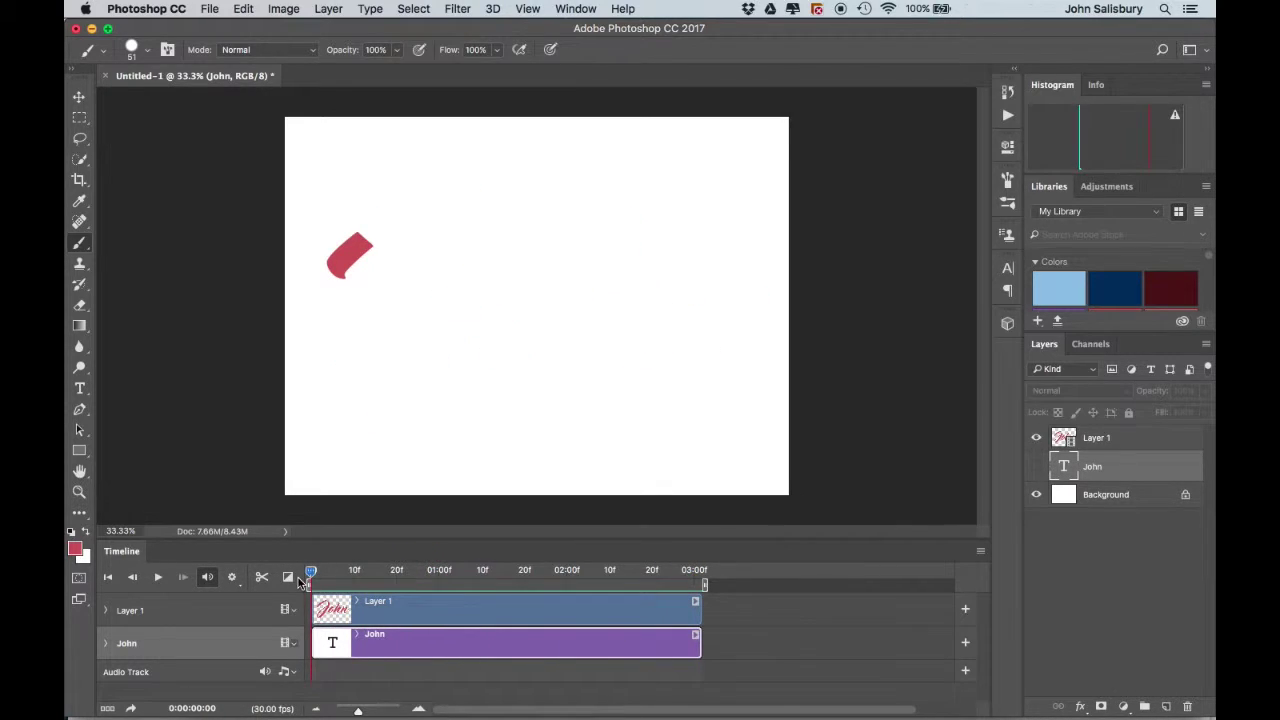
key(space)
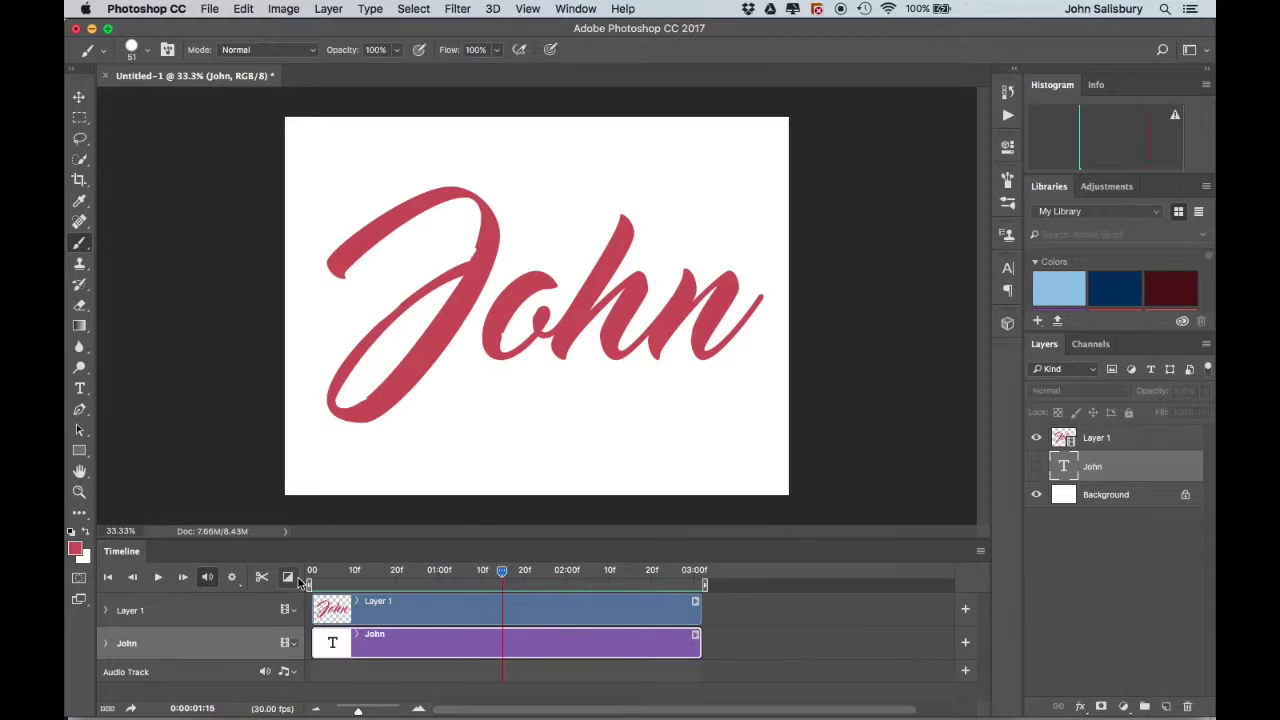
Fill the Background layer with Black in Normal mode at 100% opacity
click(1077, 500)
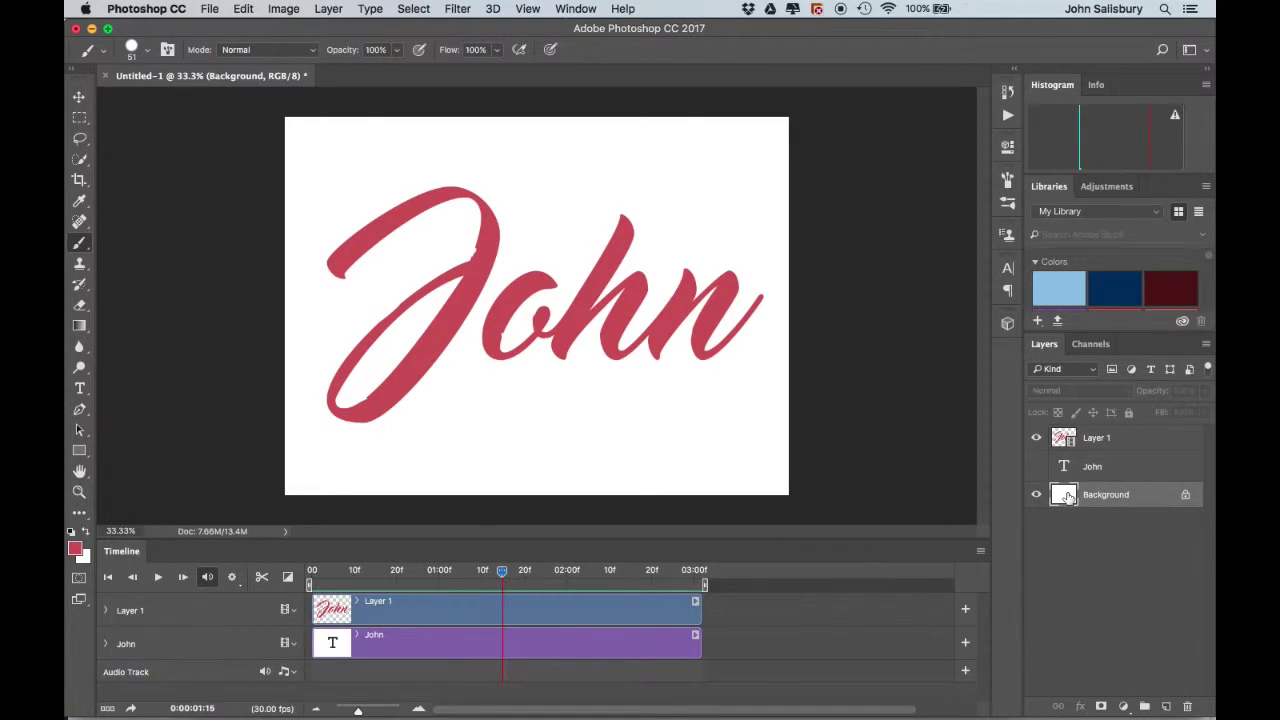
click(244, 9)
click(262, 264)
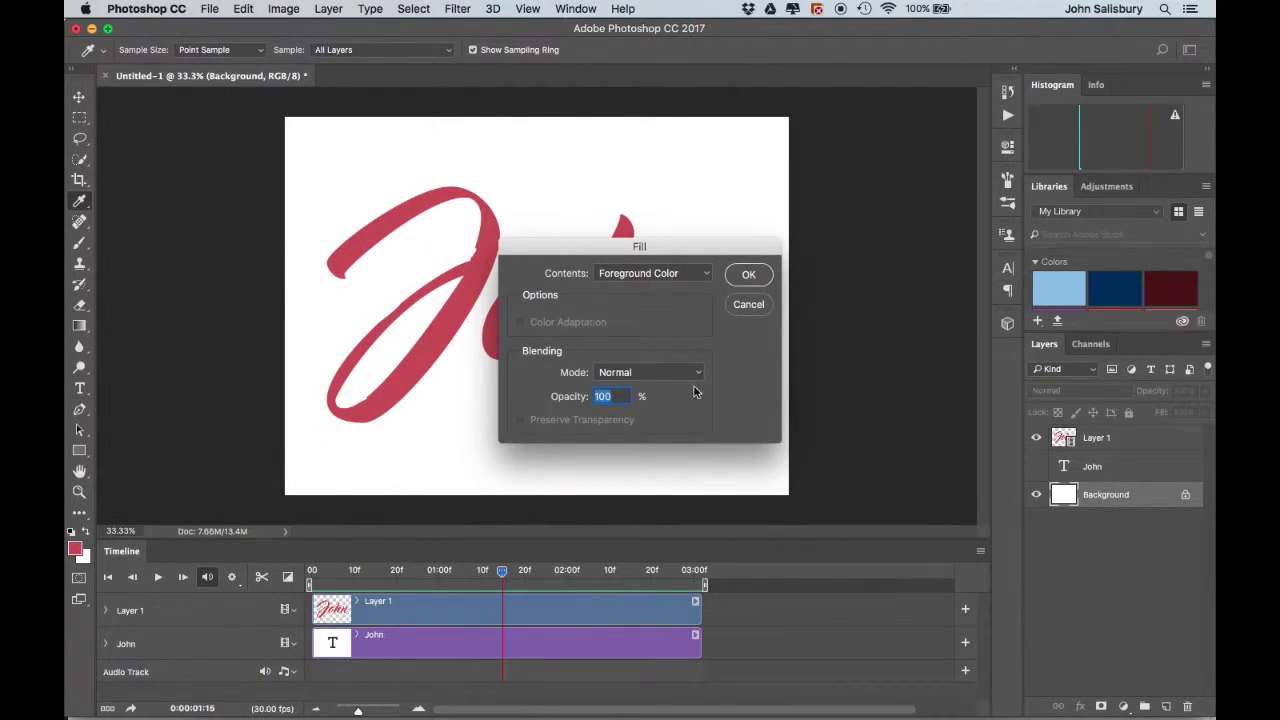
click(655, 276)
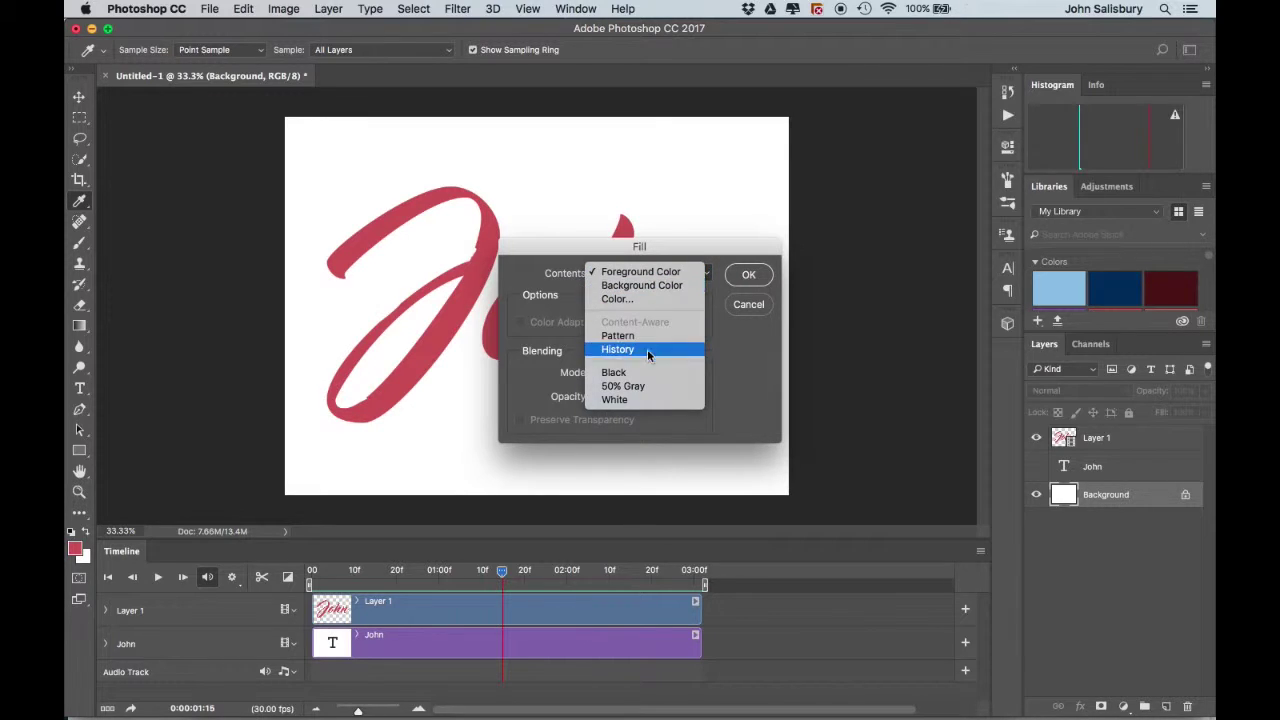
click(613, 372)
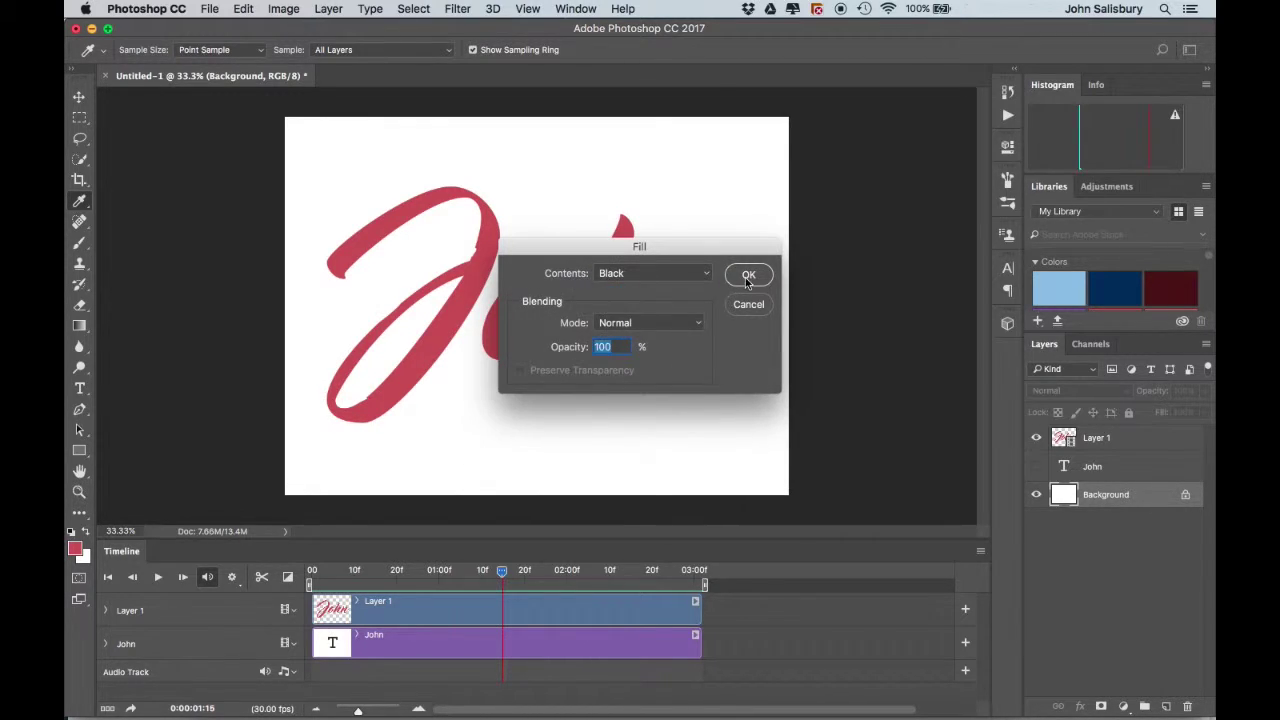
click(748, 274)
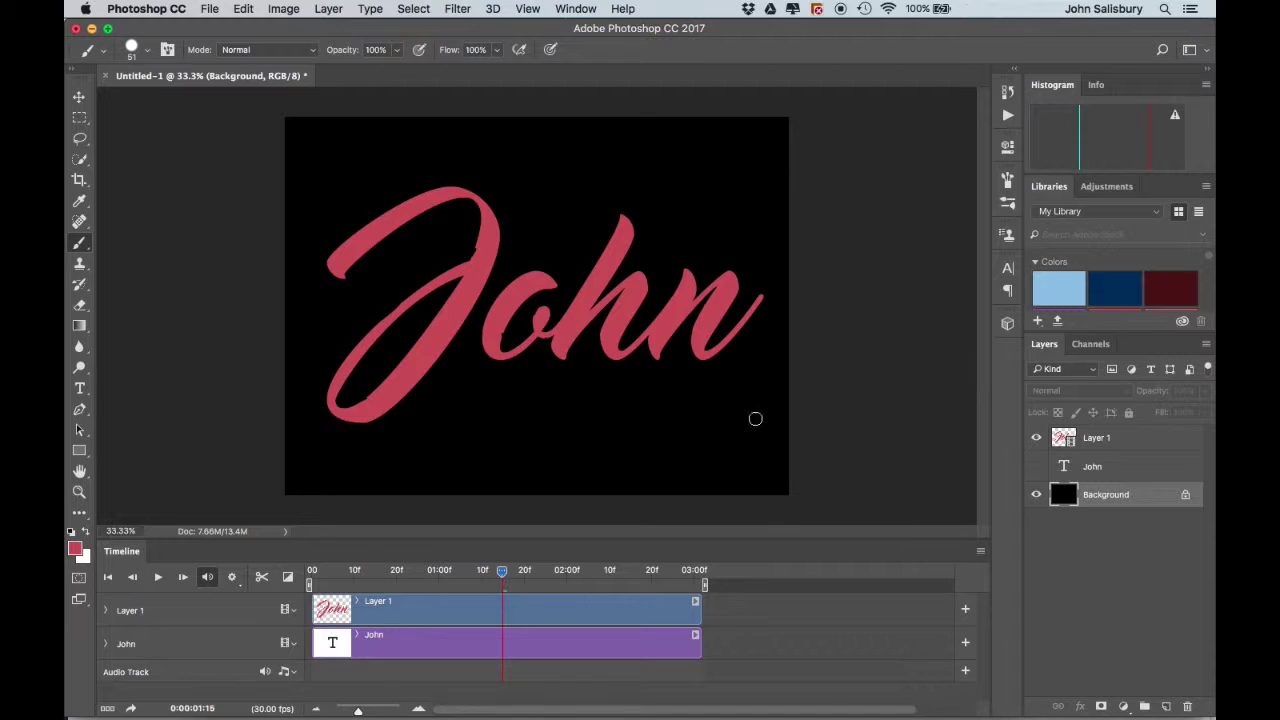
From the first frame, add a new layer above Layer 1 and trim its clip to match the other clips at about 3 seconds
mouse_move(507, 574)
mouse_down()
mouse_move(700, 577)
mouse_move(333, 588)
mouse_move(308, 586)
mouse_move(397, 572)
mouse_move(311, 575)
mouse_up()
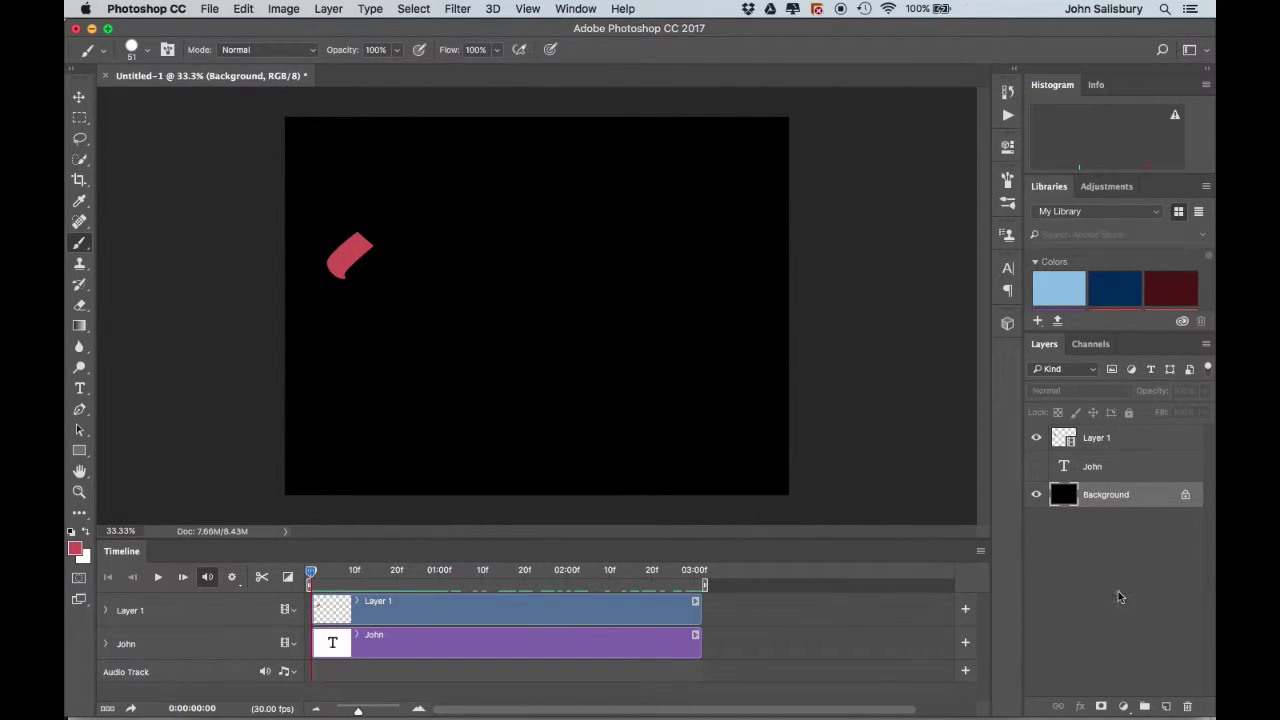
click(1167, 706)
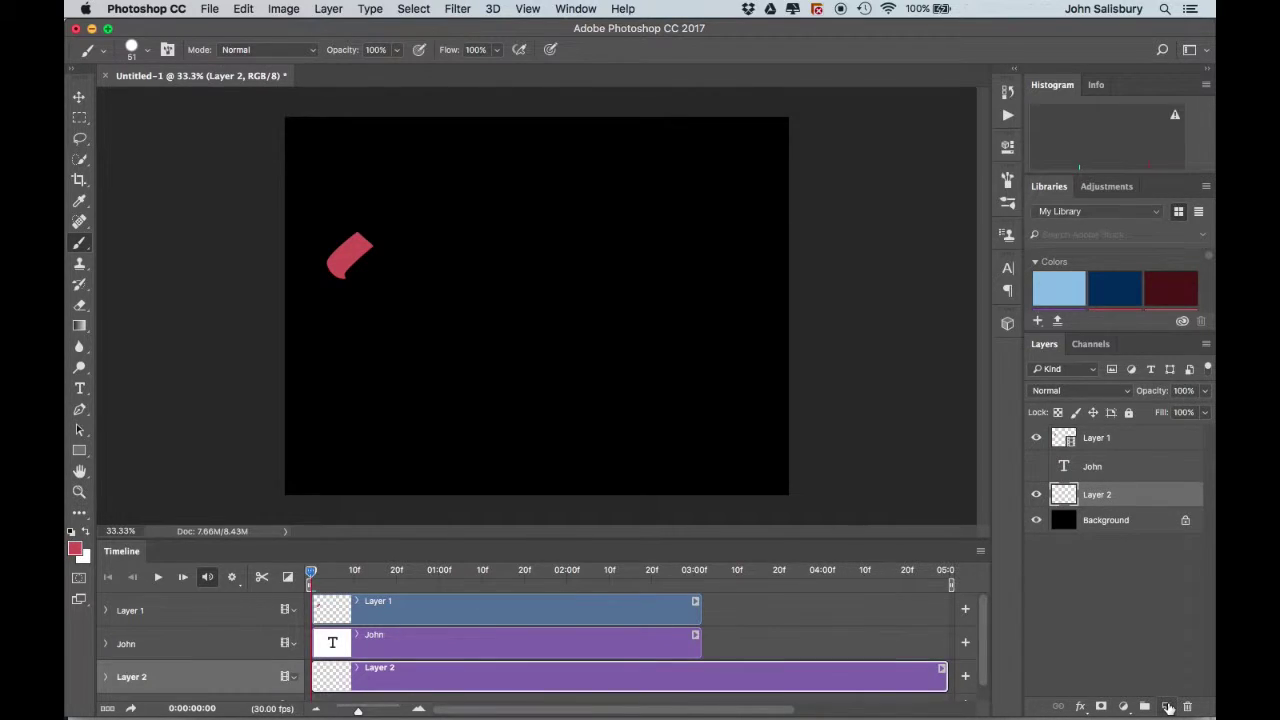
drag(1115, 468, 1117, 438)
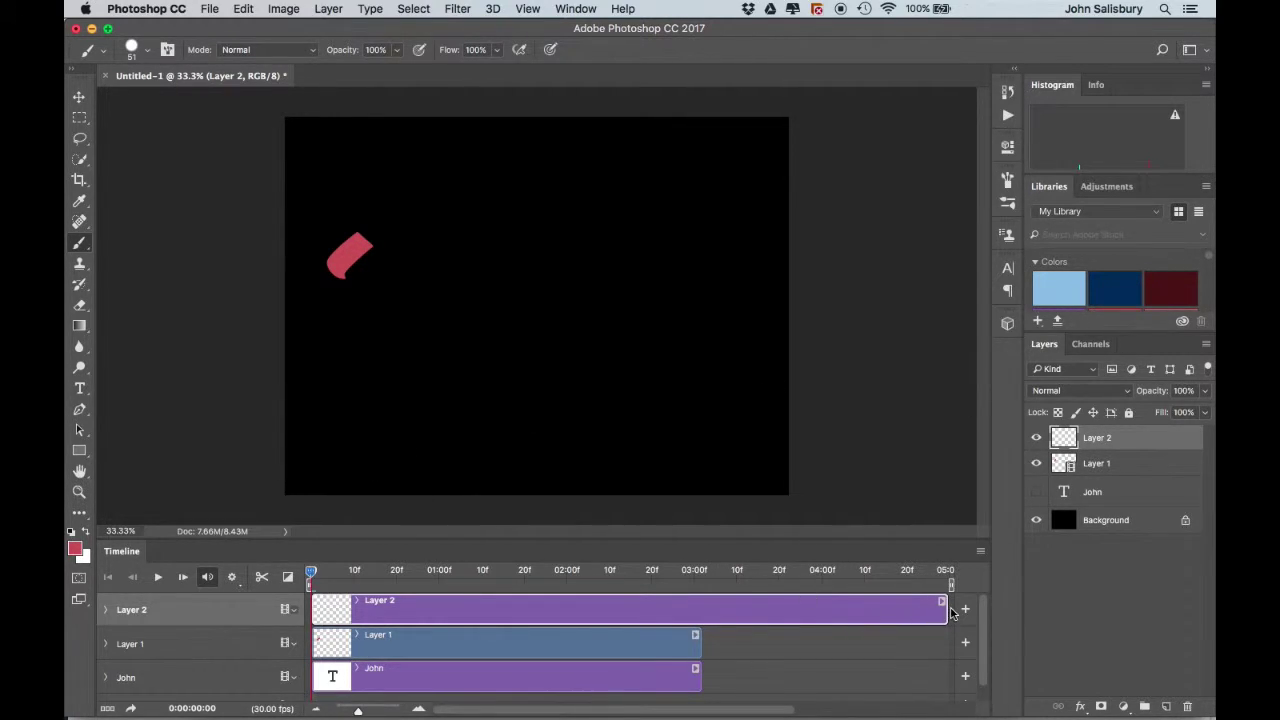
drag(943, 609, 706, 611)
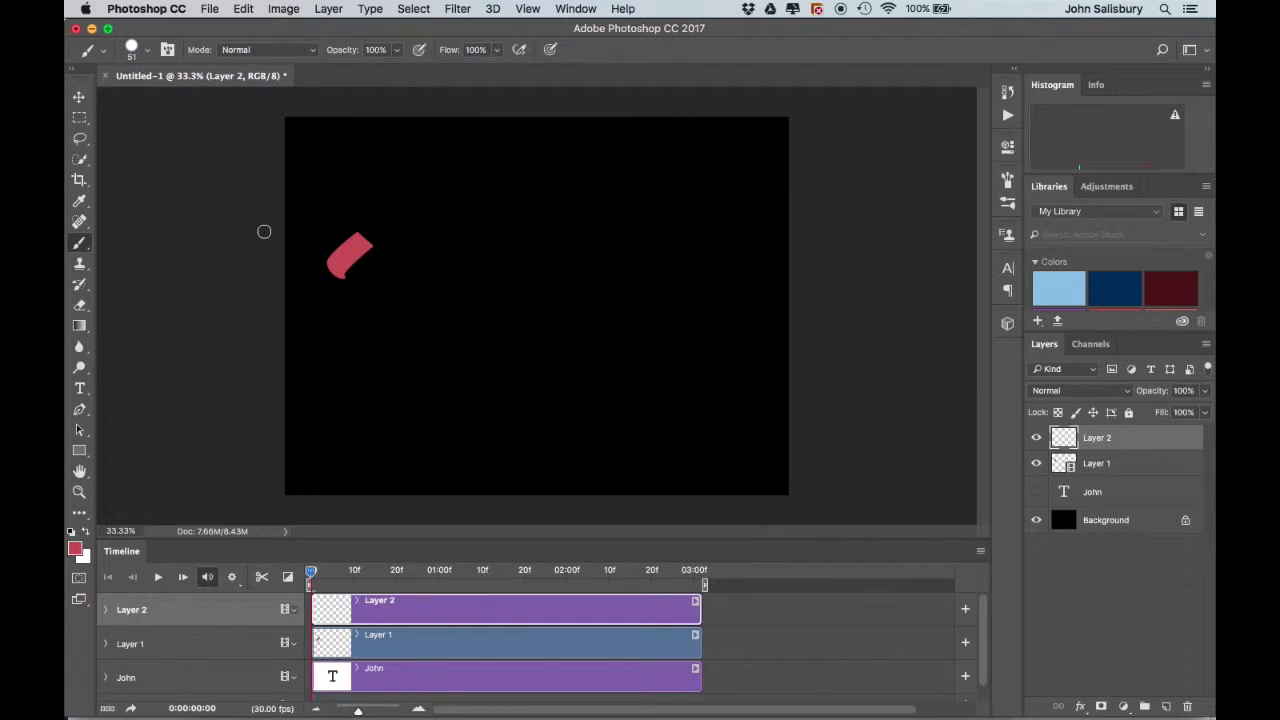
Set up the Gradient tool with white as the foreground color and the Foreground to Transparent preset
click(80, 330)
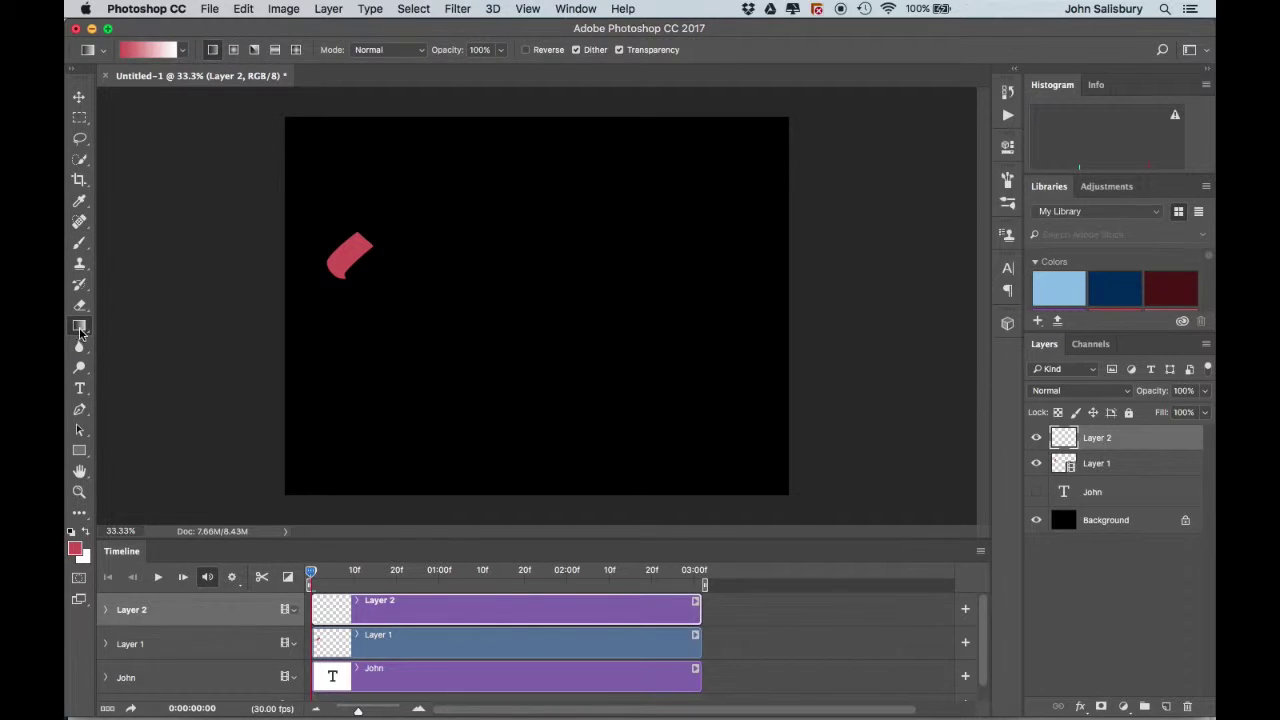
click(71, 533)
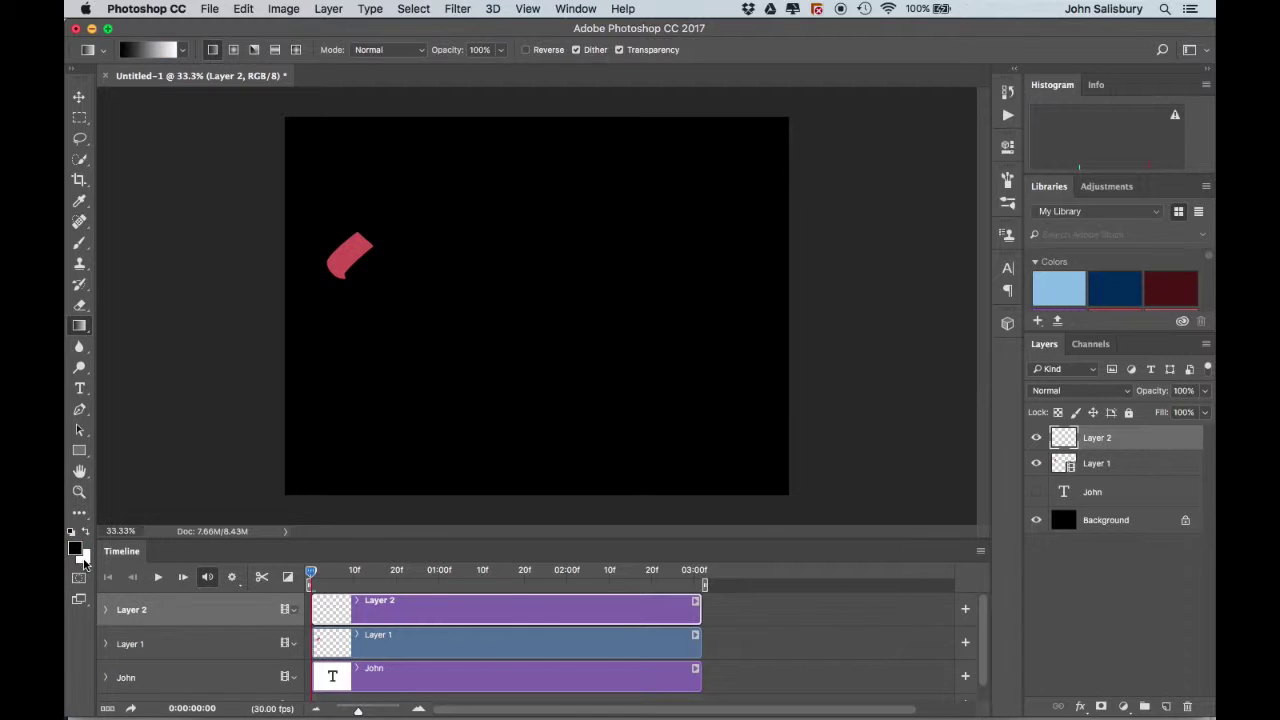
click(86, 533)
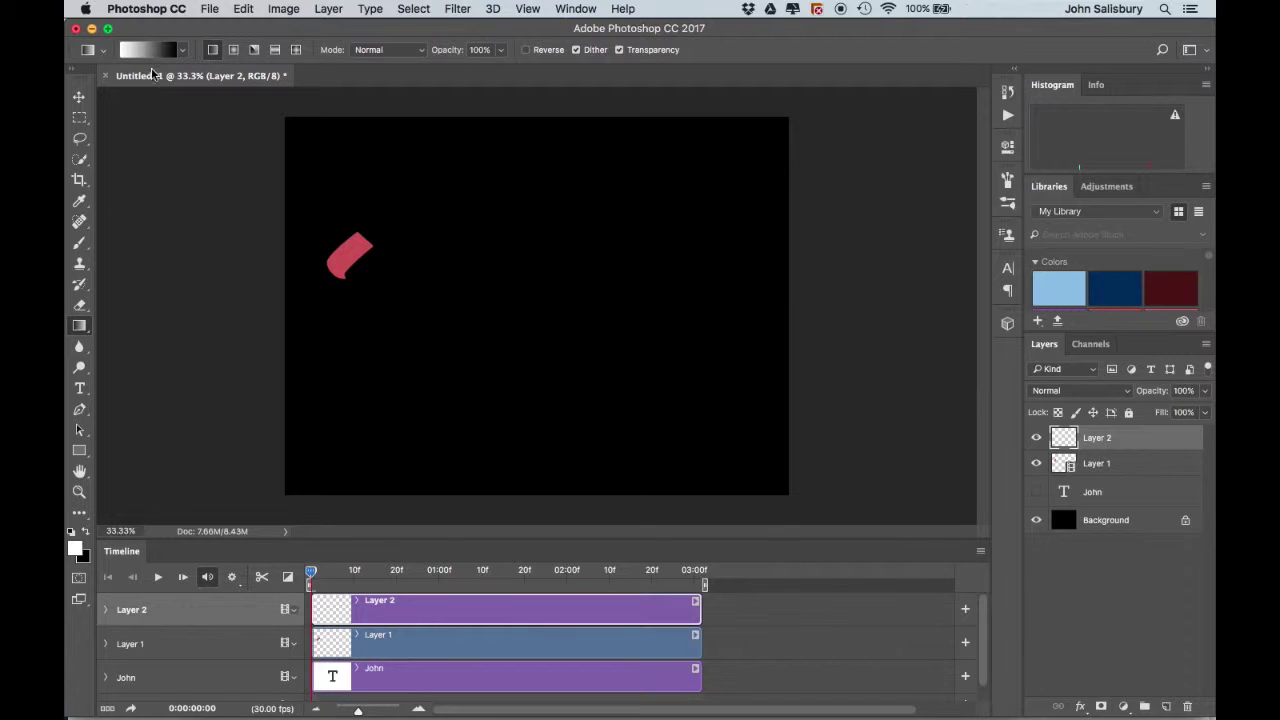
click(183, 51)
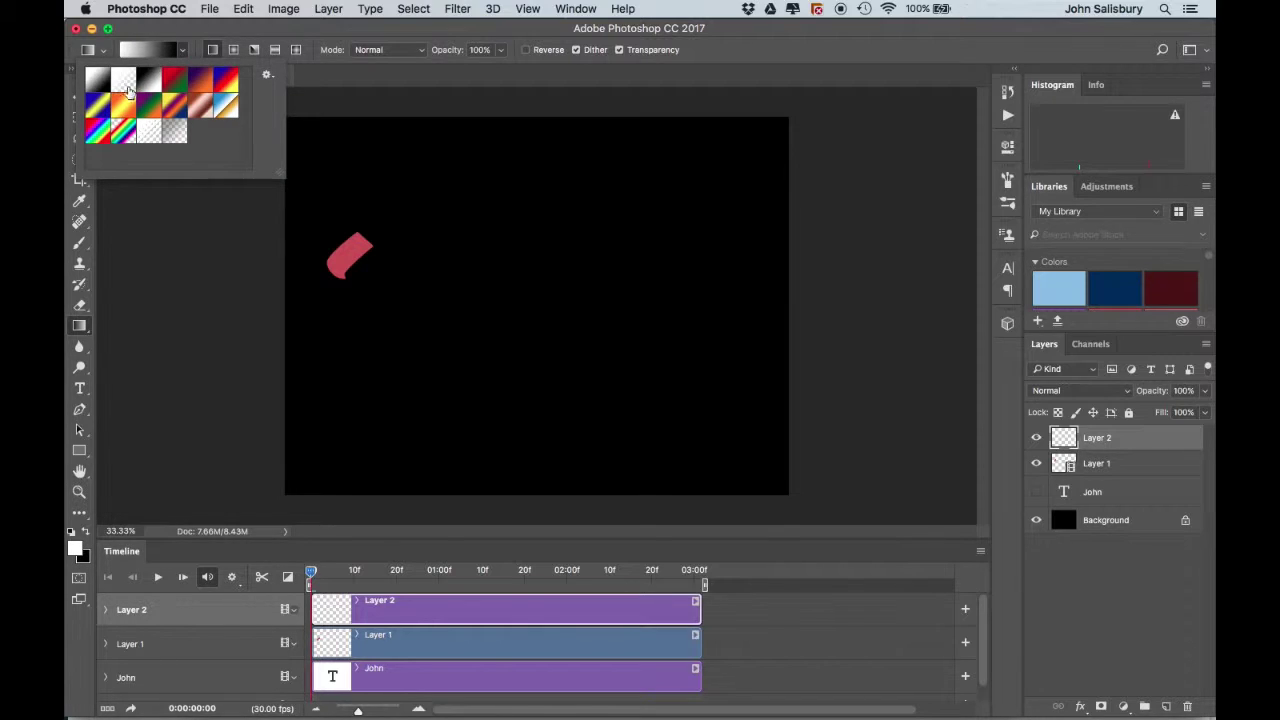
click(125, 80)
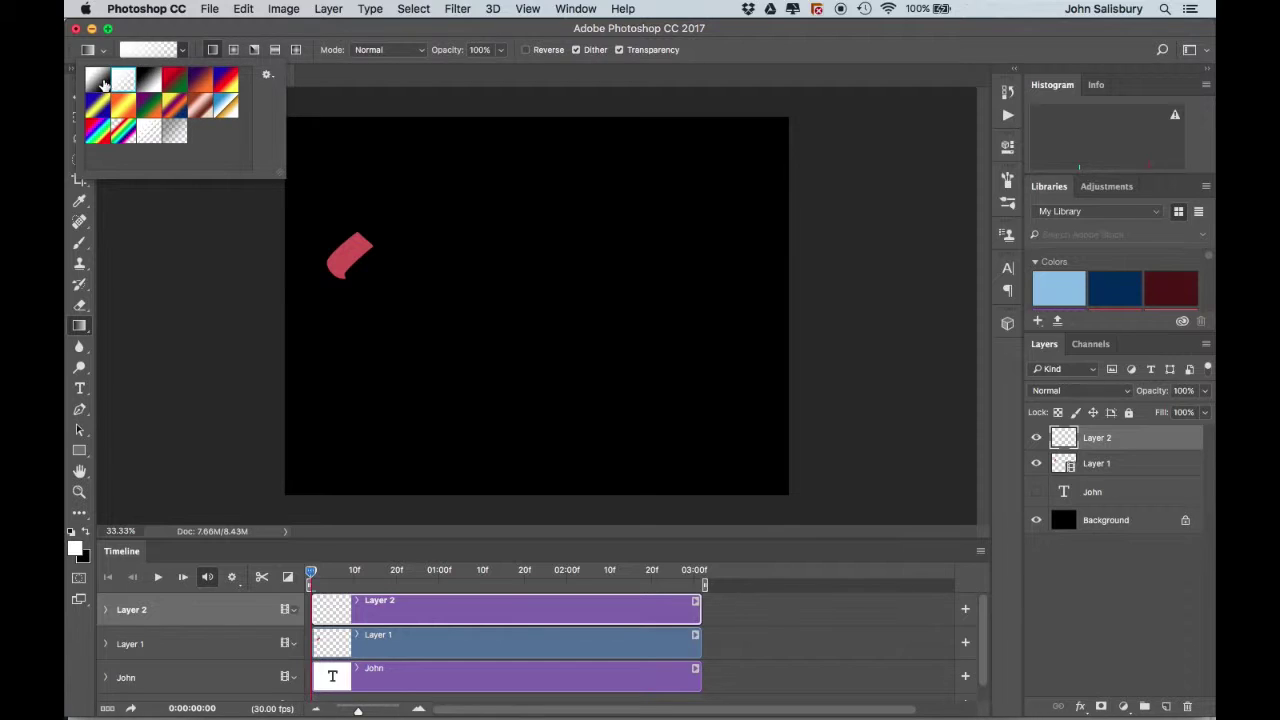
click(146, 53)
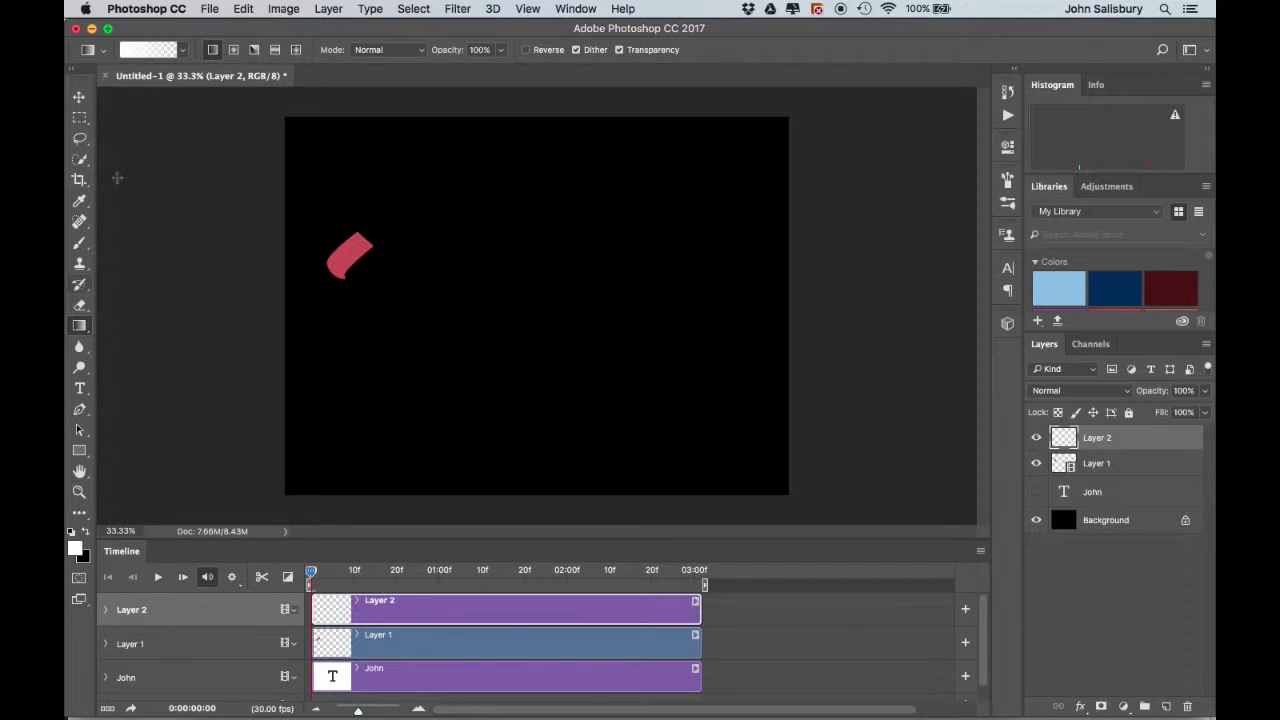
Edit the gradient with the color midpoint at 13%, the opaque stop at 7% and the opacity midpoint at 23%
click(150, 50)
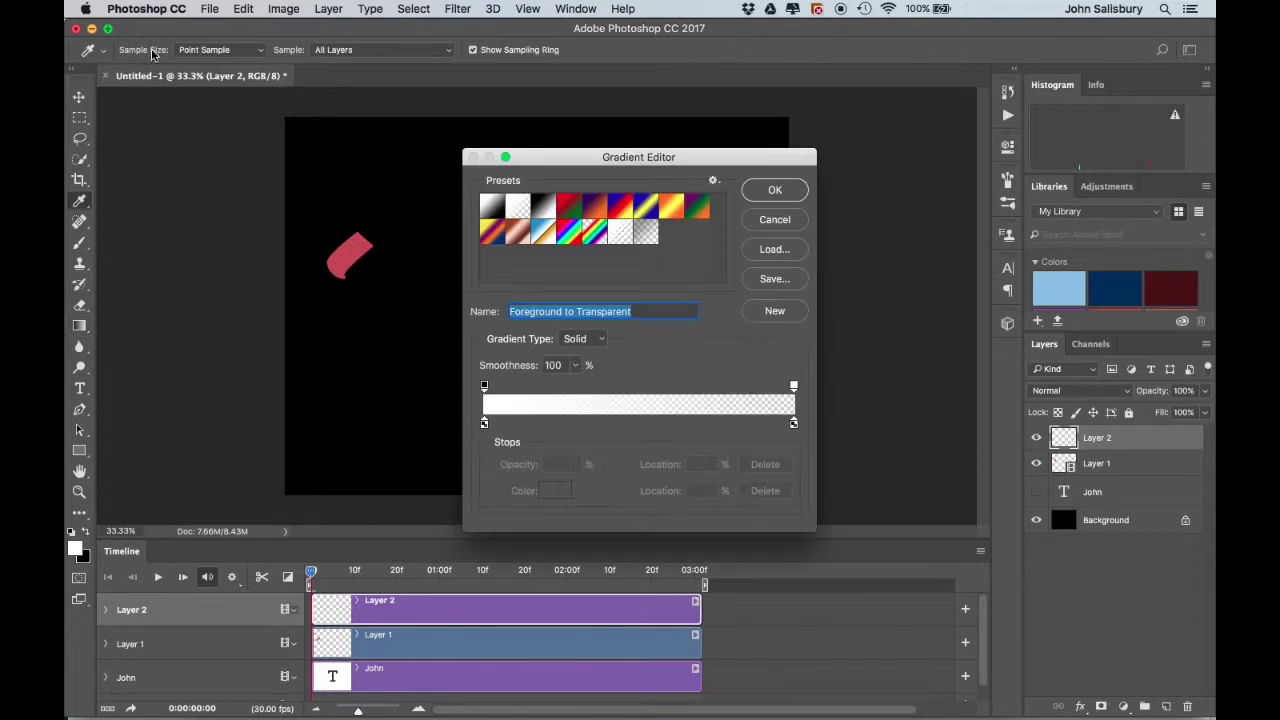
click(484, 424)
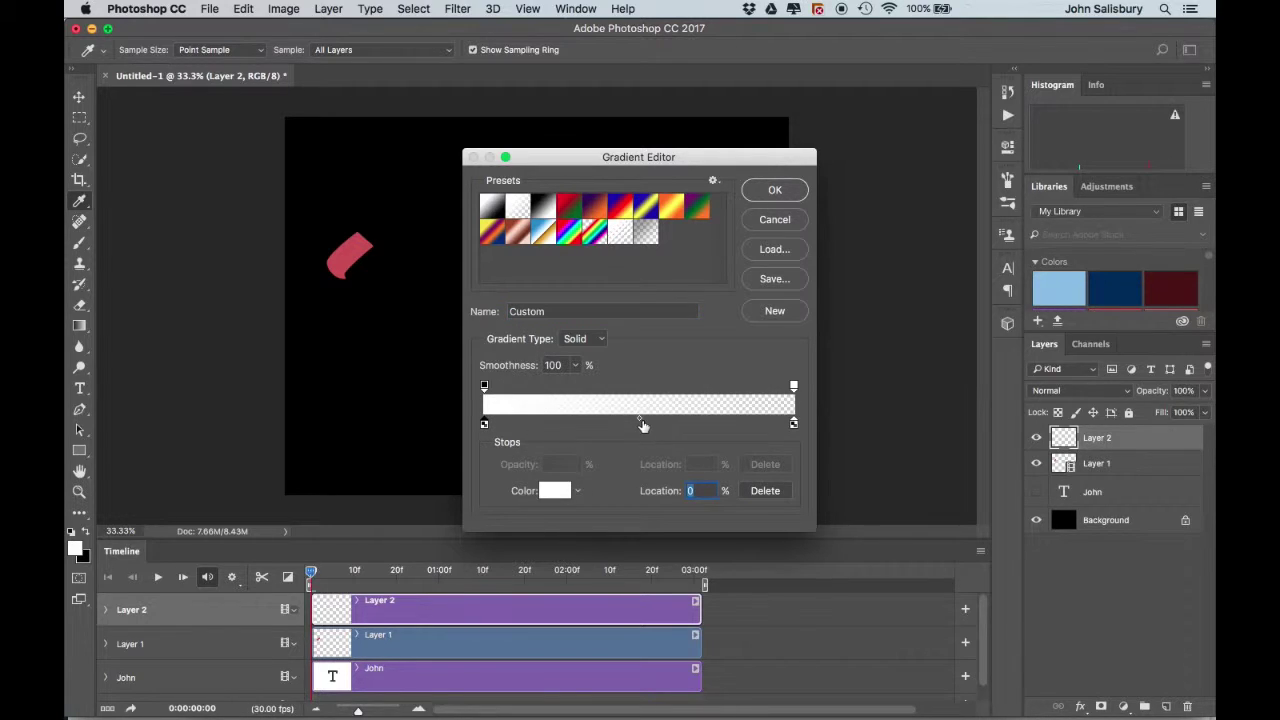
click(641, 422)
drag(598, 426, 532, 429)
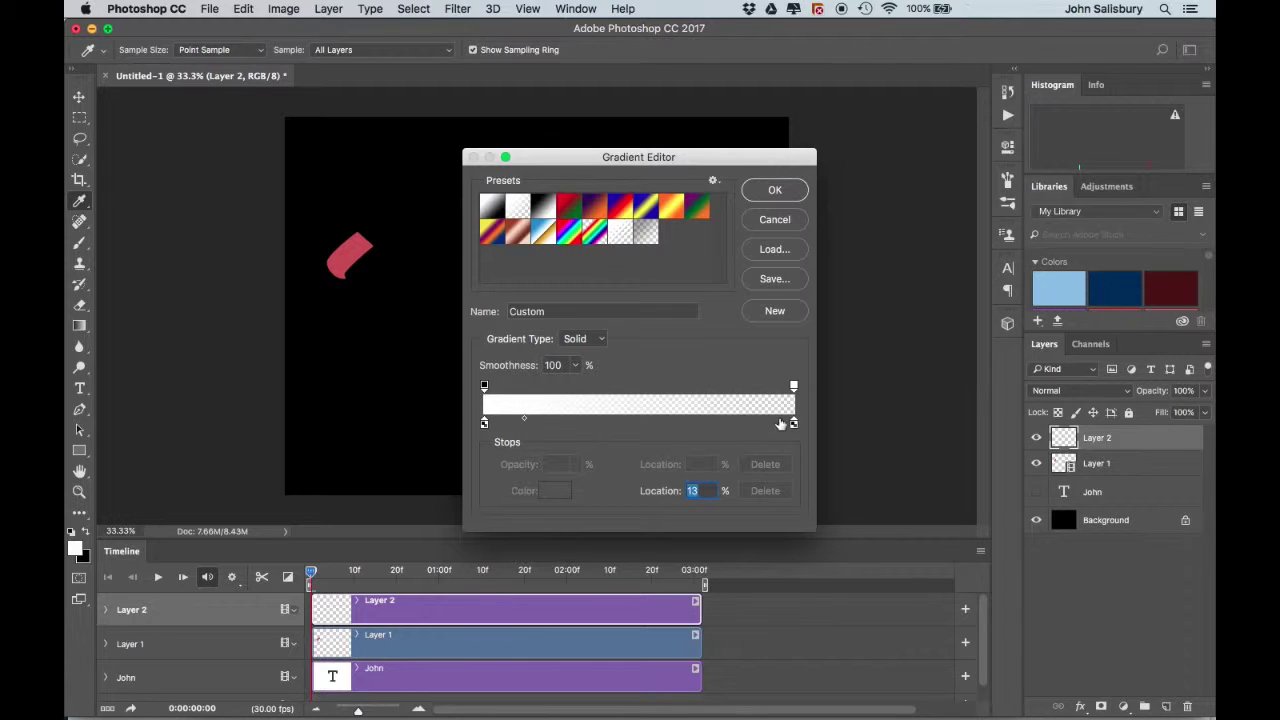
drag(484, 388, 507, 389)
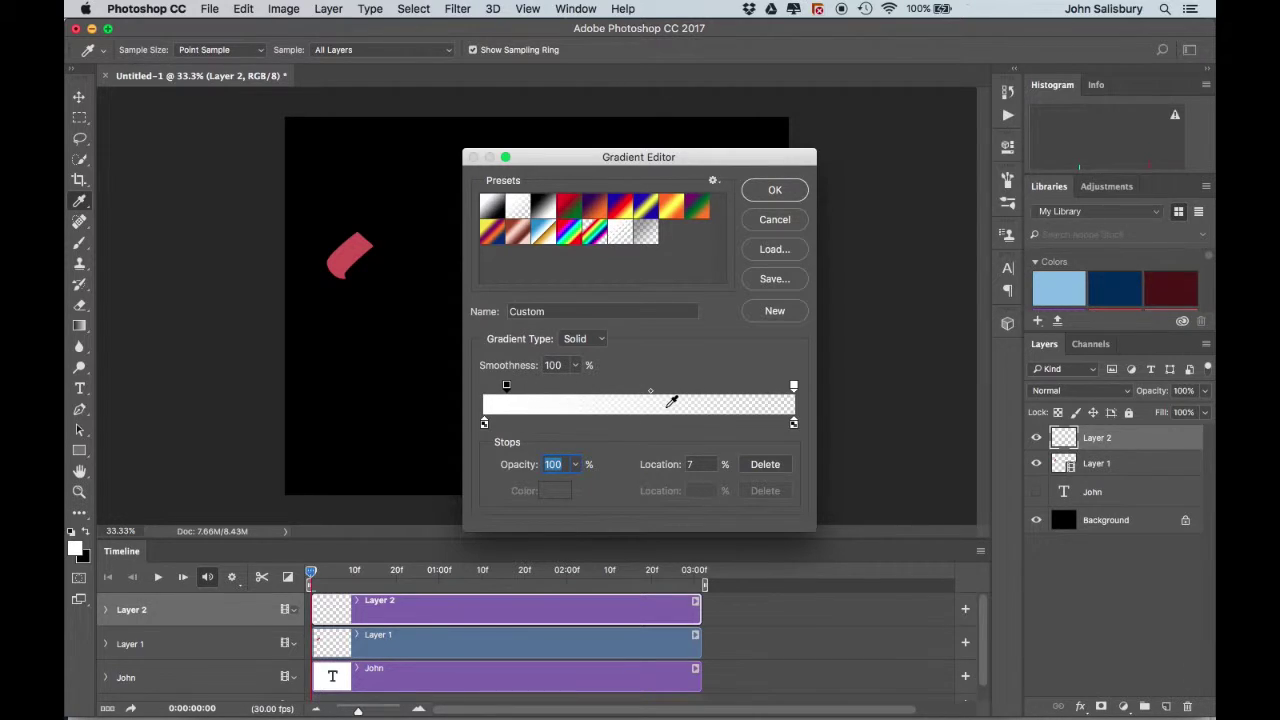
drag(648, 395, 574, 392)
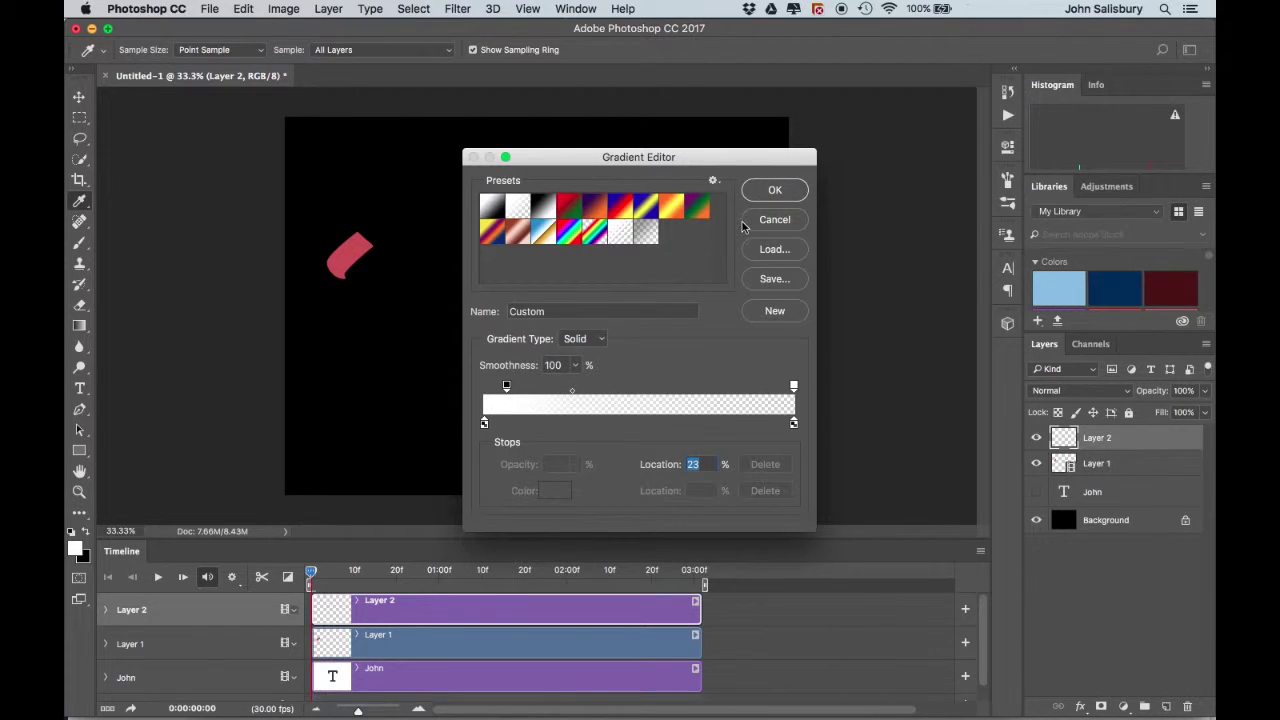
click(773, 192)
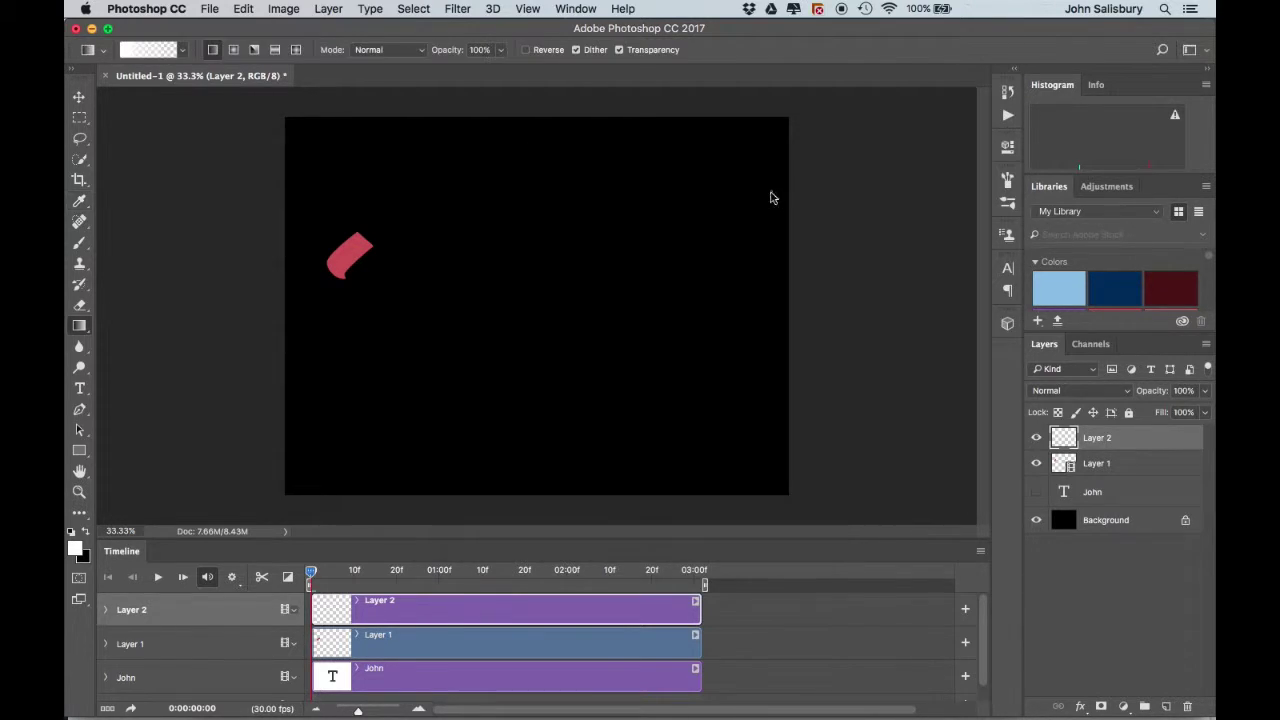
Draw a radial white gradient outward from near the canvas center on Layer 2 to form a soft glow
click(233, 50)
click(212, 50)
click(234, 50)
drag(537, 289, 621, 224)
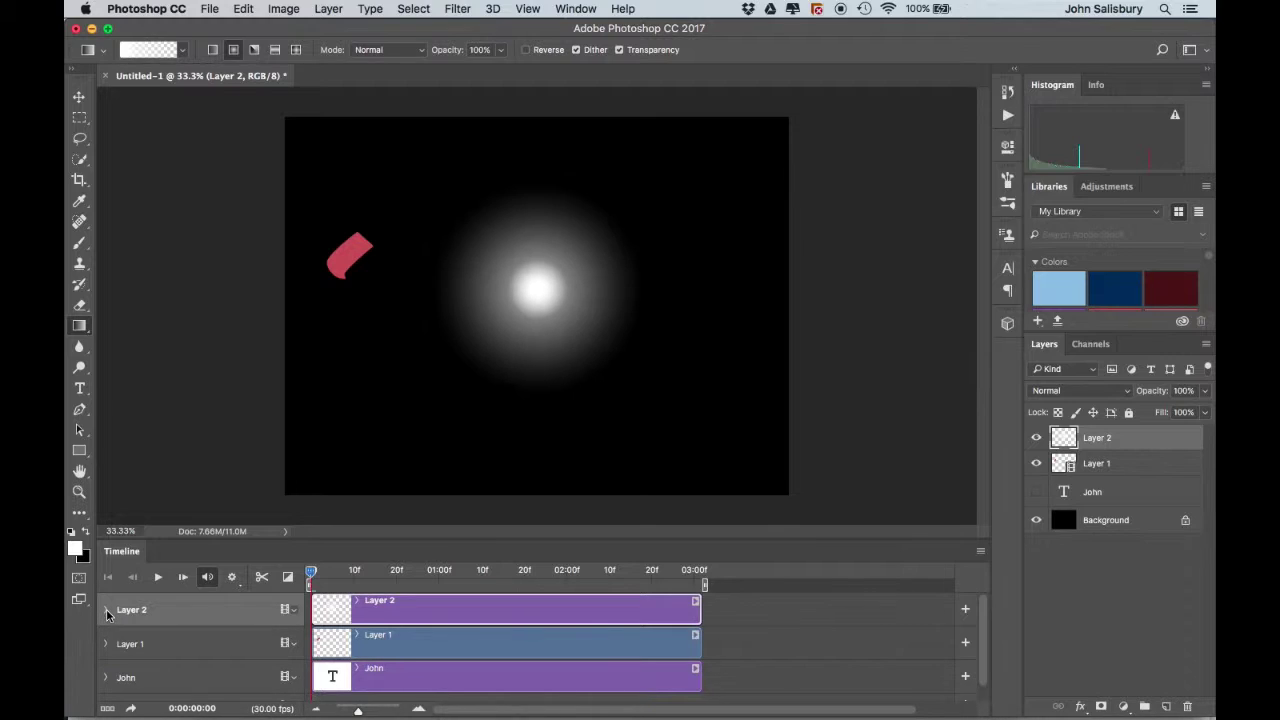
Rename the glow layer as hotspot
double_click(1101, 439)
text(hotspot)
key(Return)
Move the hotspot glow onto the tip of the first painted stroke and enable Position keyframing at 0:00:00:00
click(106, 611)
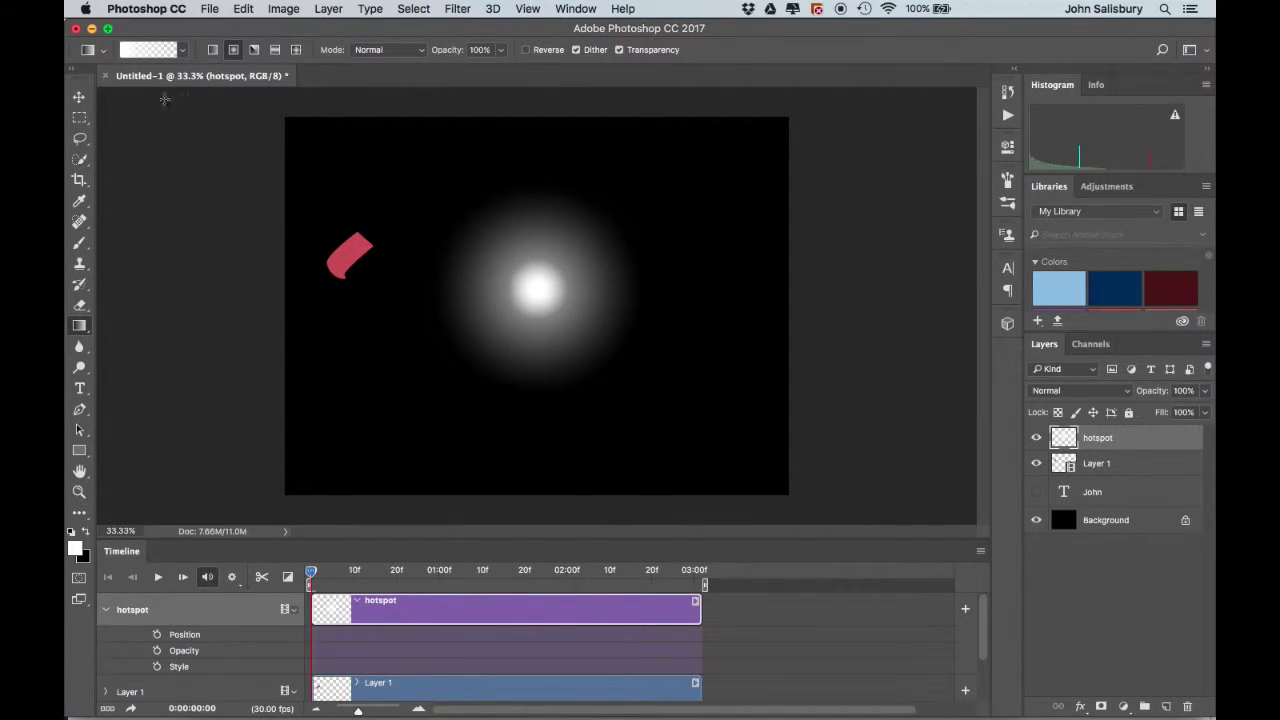
click(79, 99)
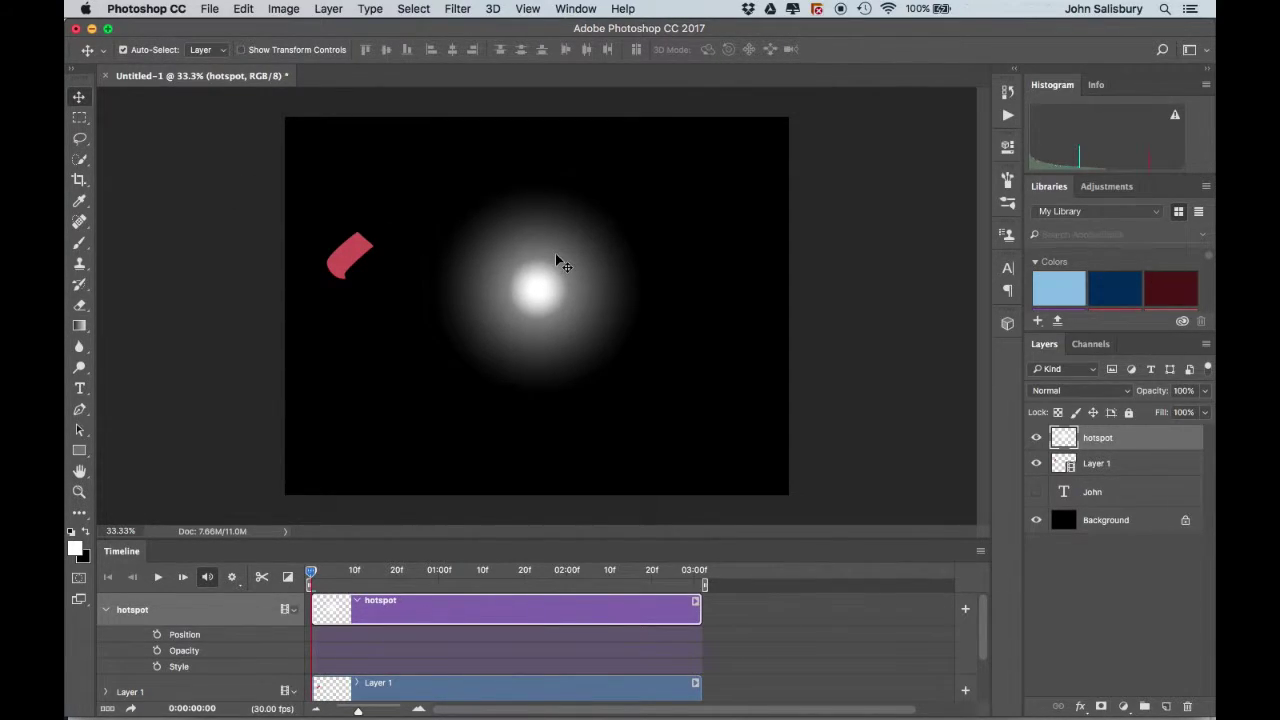
drag(548, 290, 433, 279)
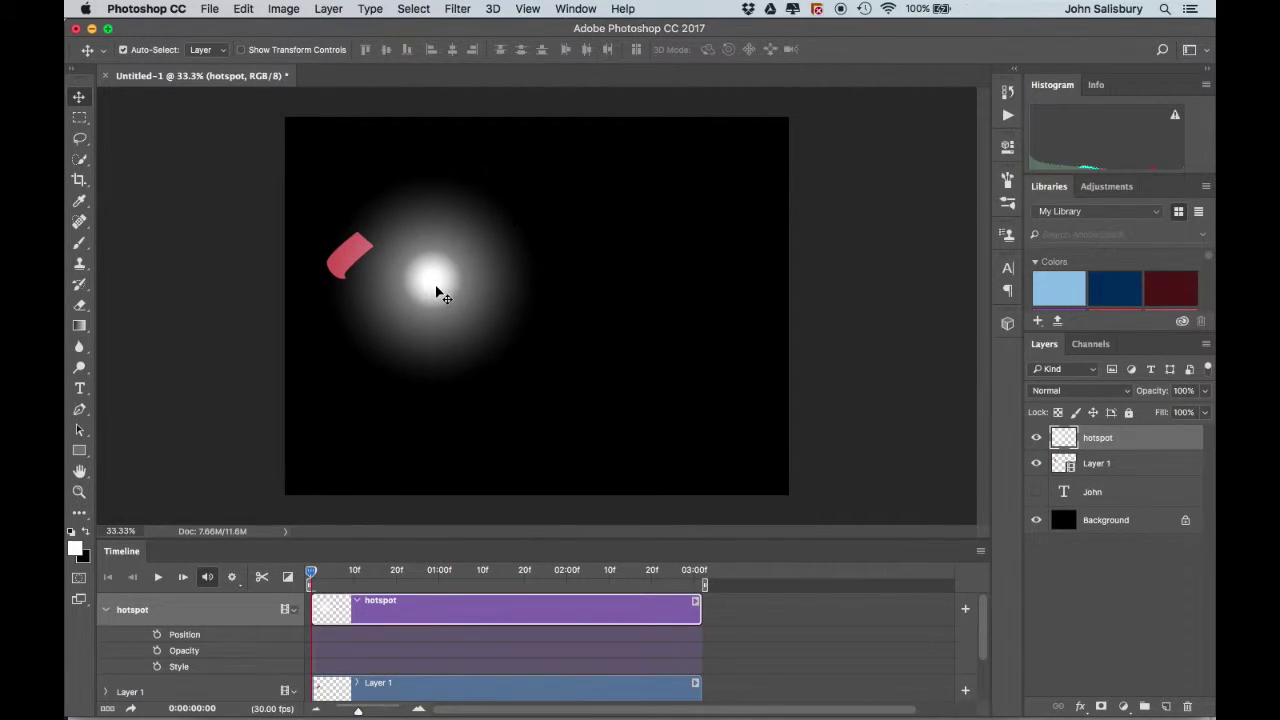
drag(437, 288, 366, 244)
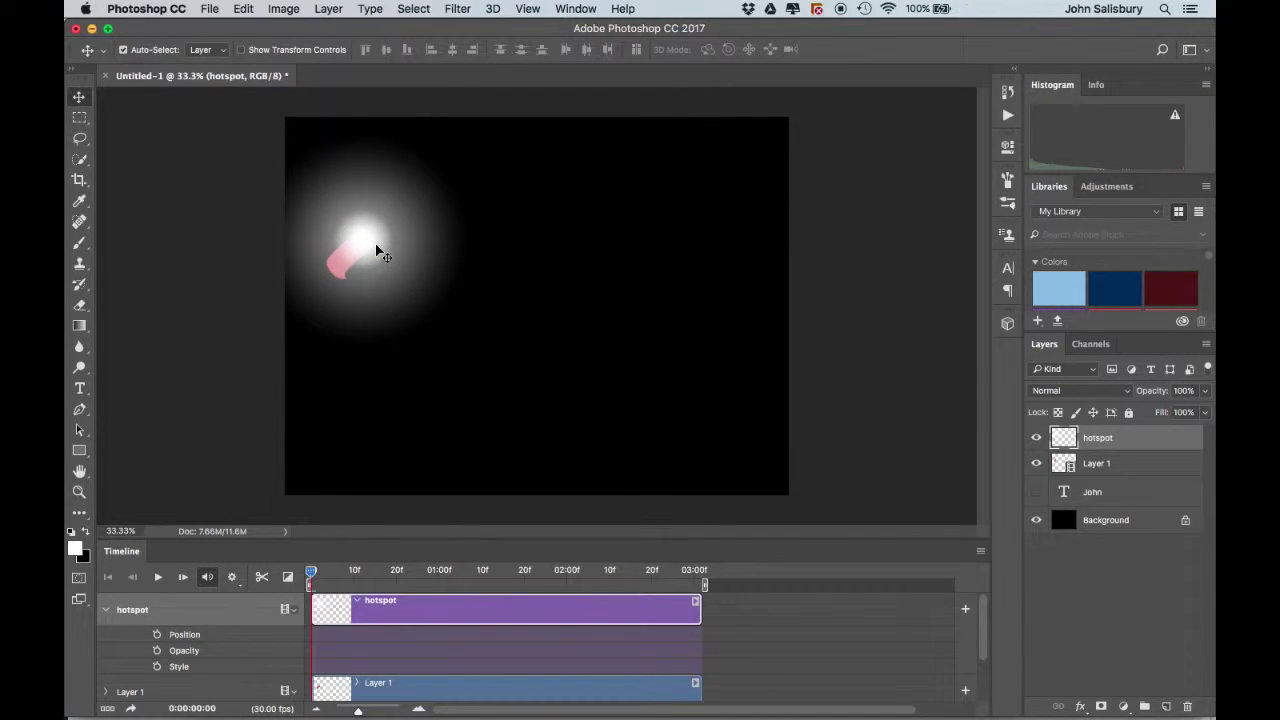
click(157, 634)
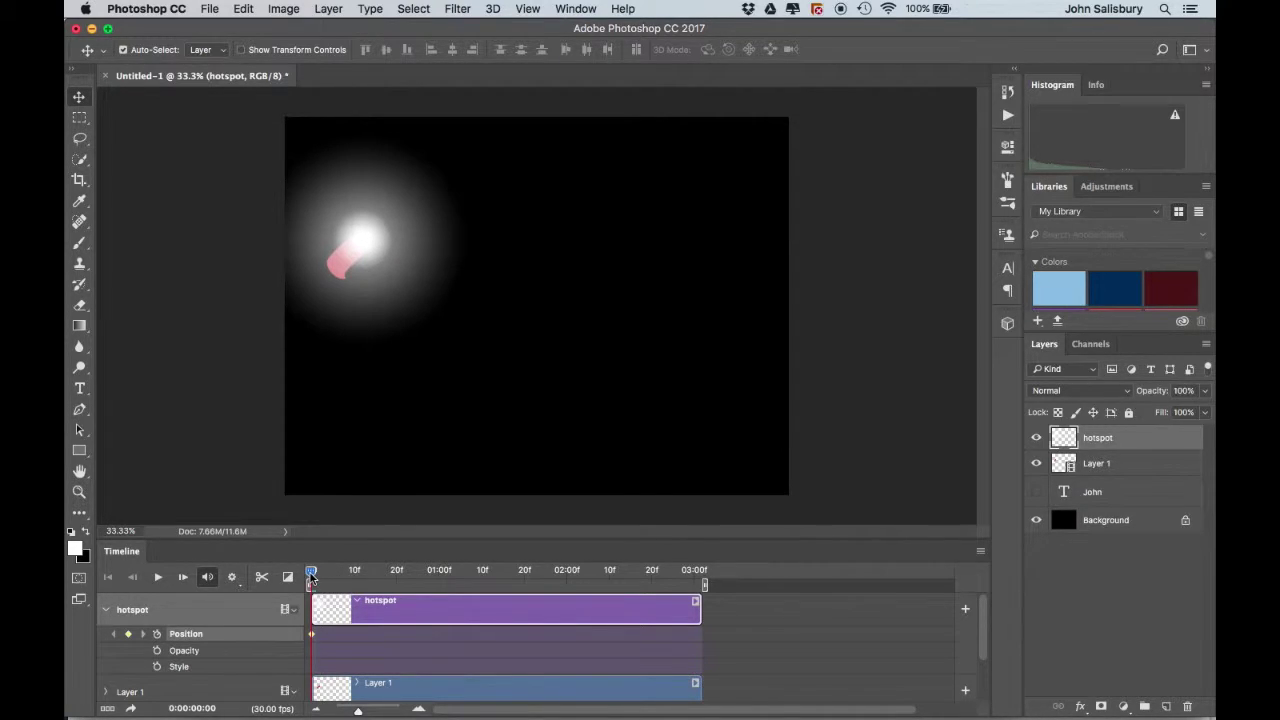
Move the hotspot onto the growing stroke's tip at 0:00:00:01 and 0:00:00:02, setting a Position keyframe at each frame
drag(313, 578, 315, 578)
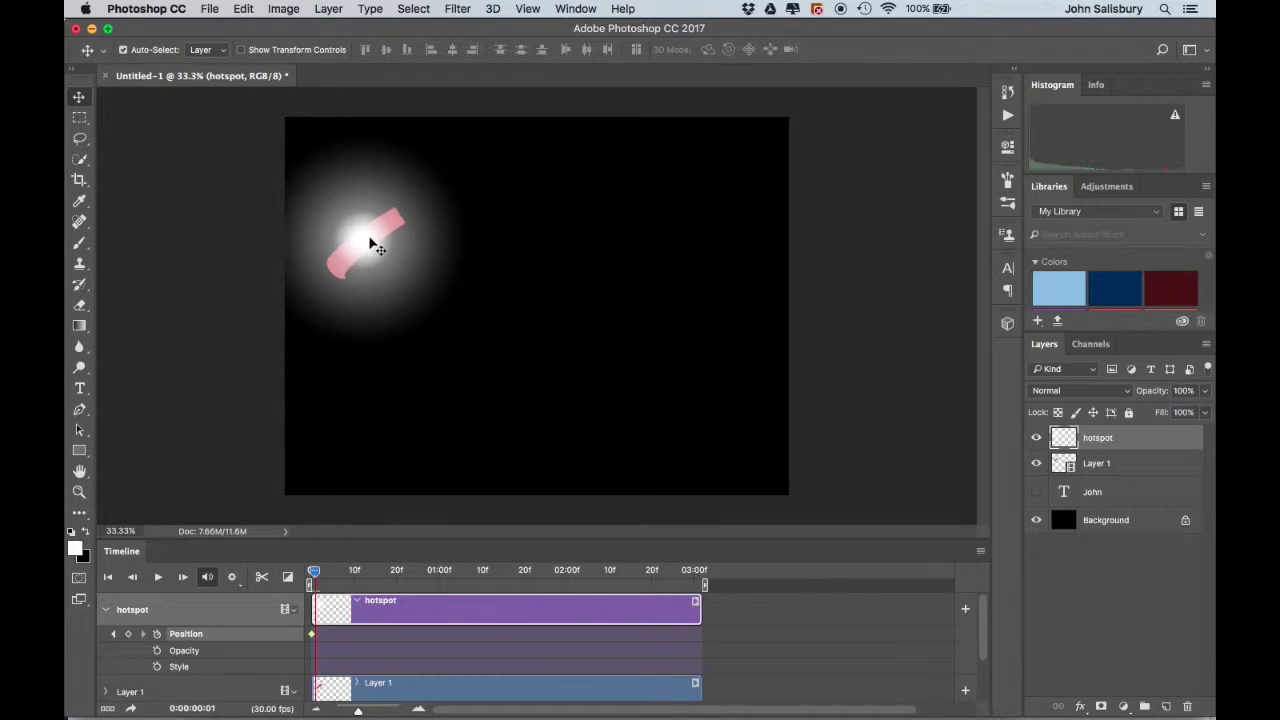
drag(372, 245, 401, 211)
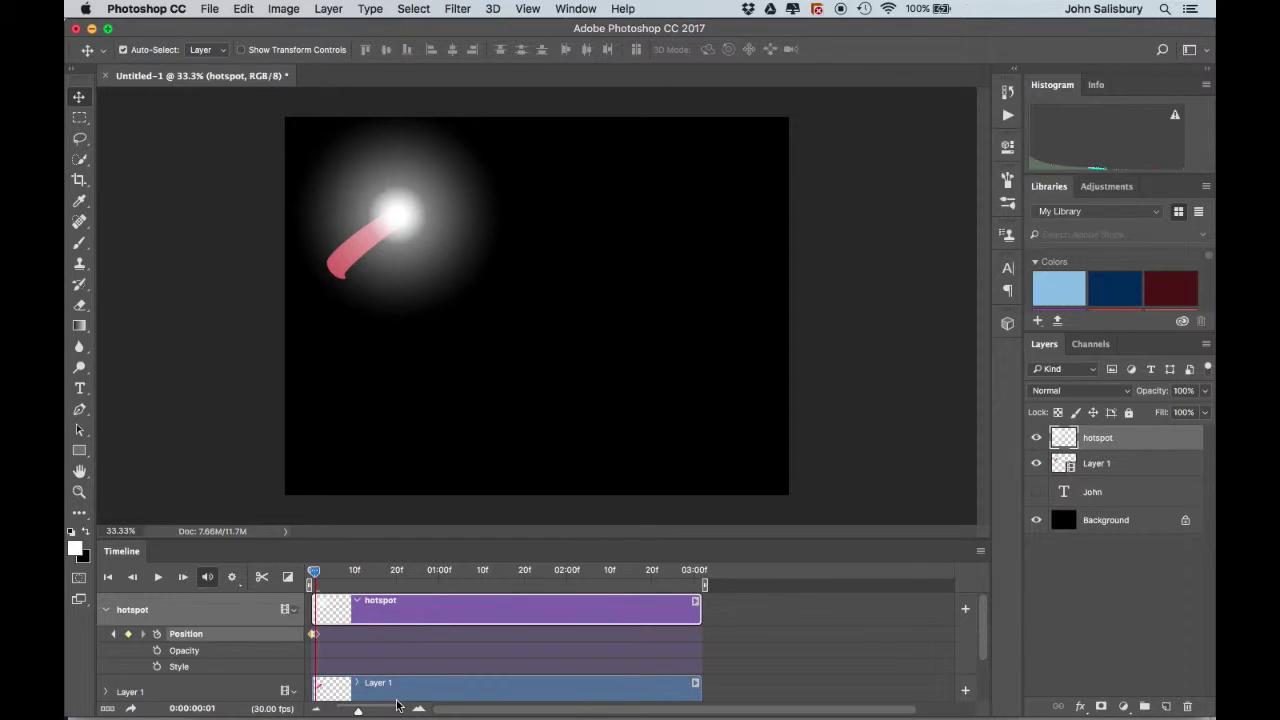
drag(358, 712, 364, 713)
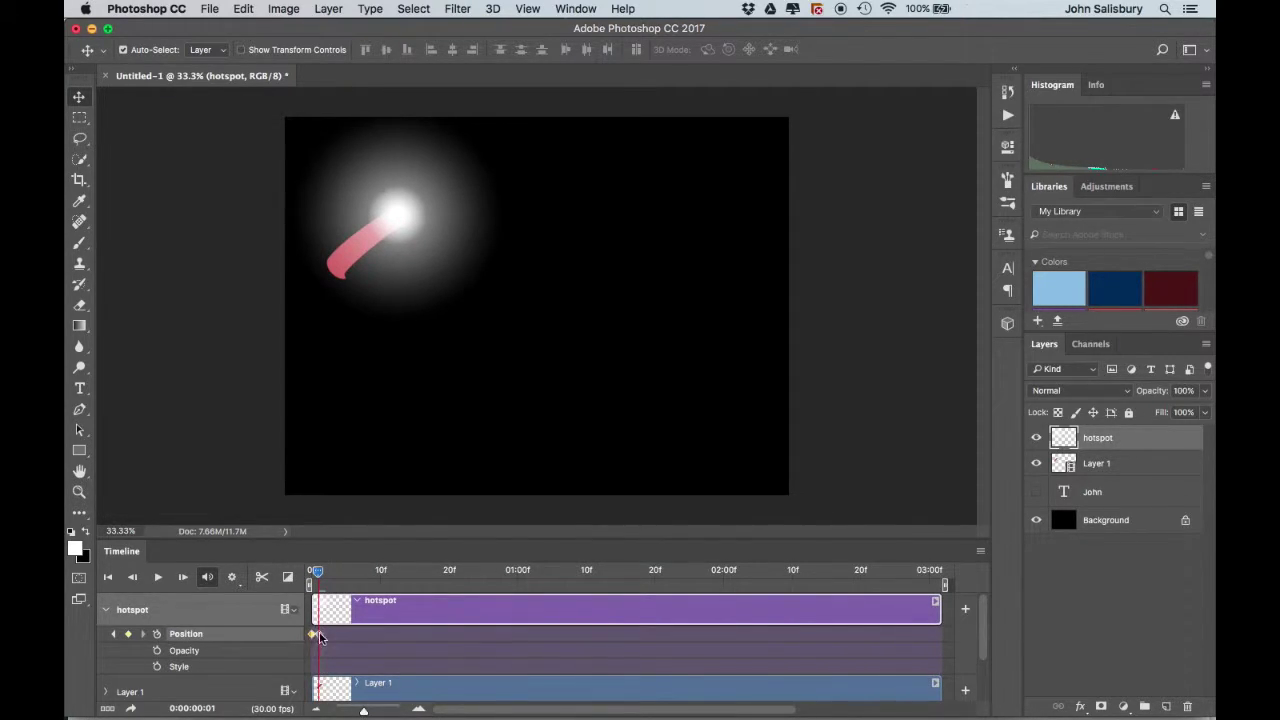
drag(318, 575, 324, 576)
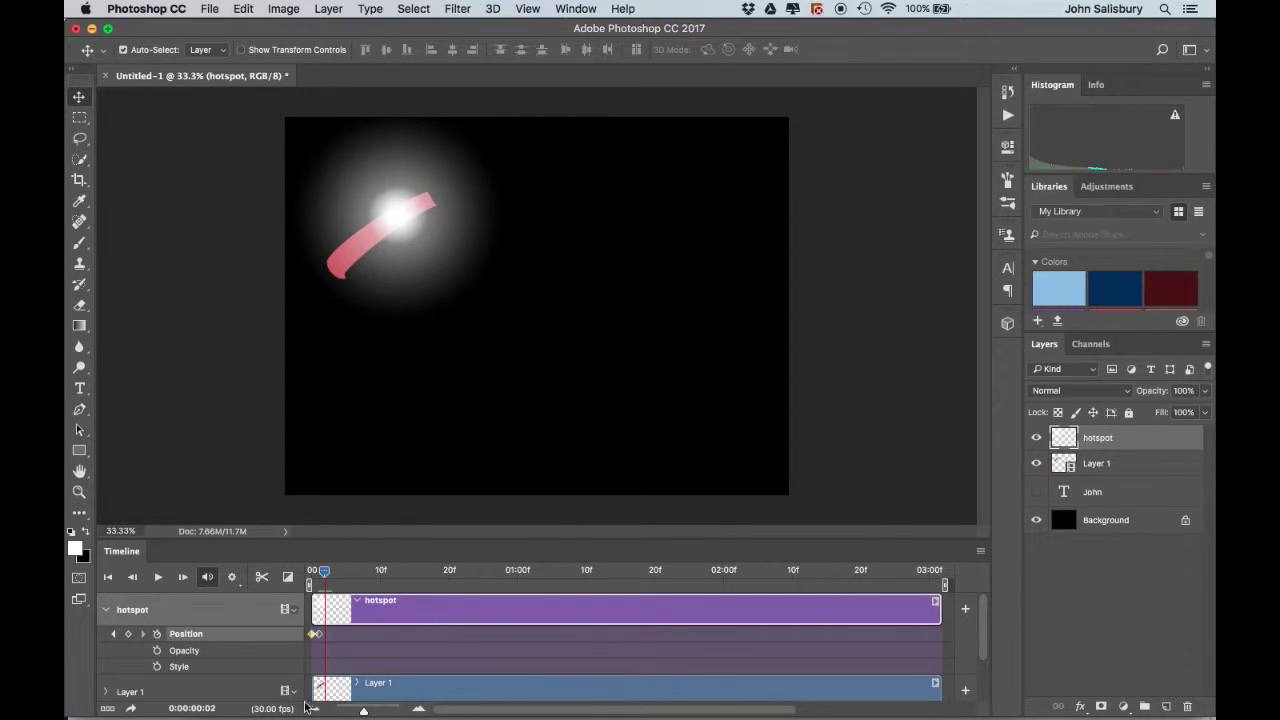
drag(398, 218, 433, 202)
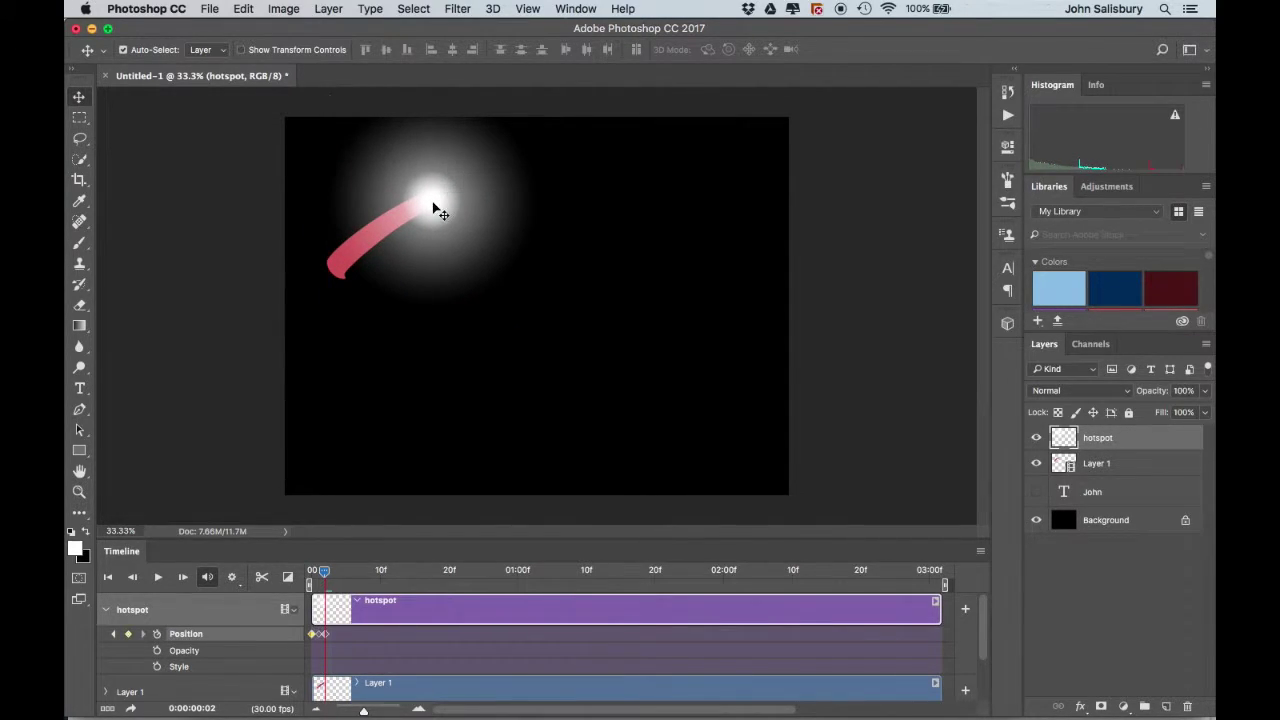
Keyframe the hotspot's position along the top curve of the first letter at 0:00:00:03 and 0:00:00:04
drag(325, 578, 332, 578)
mouse_move(436, 207)
mouse_down()
mouse_move(483, 206)
mouse_move(490, 218)
mouse_up()
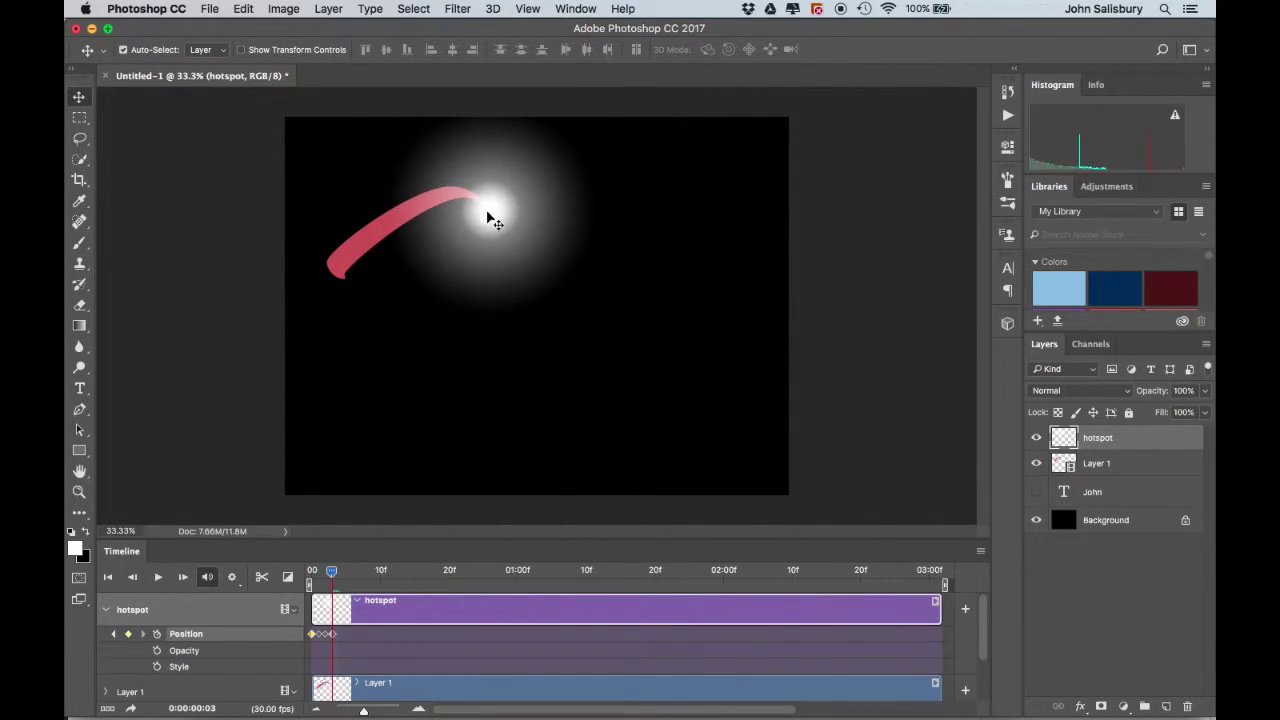
drag(335, 578, 338, 577)
drag(490, 207, 493, 236)
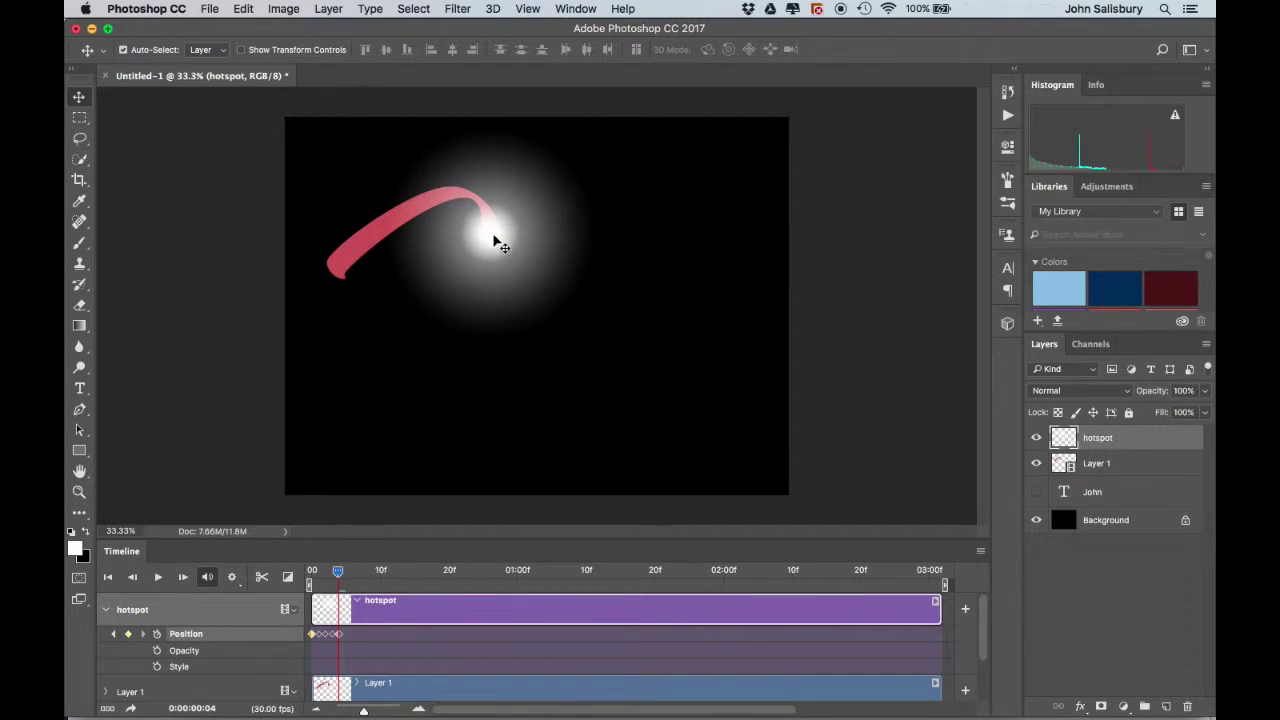
Keyframe the hotspot's position on the tip of the first letter's downstroke at 0:00:00:05, 0:00:00:06 and 0:00:00:07
click(345, 578)
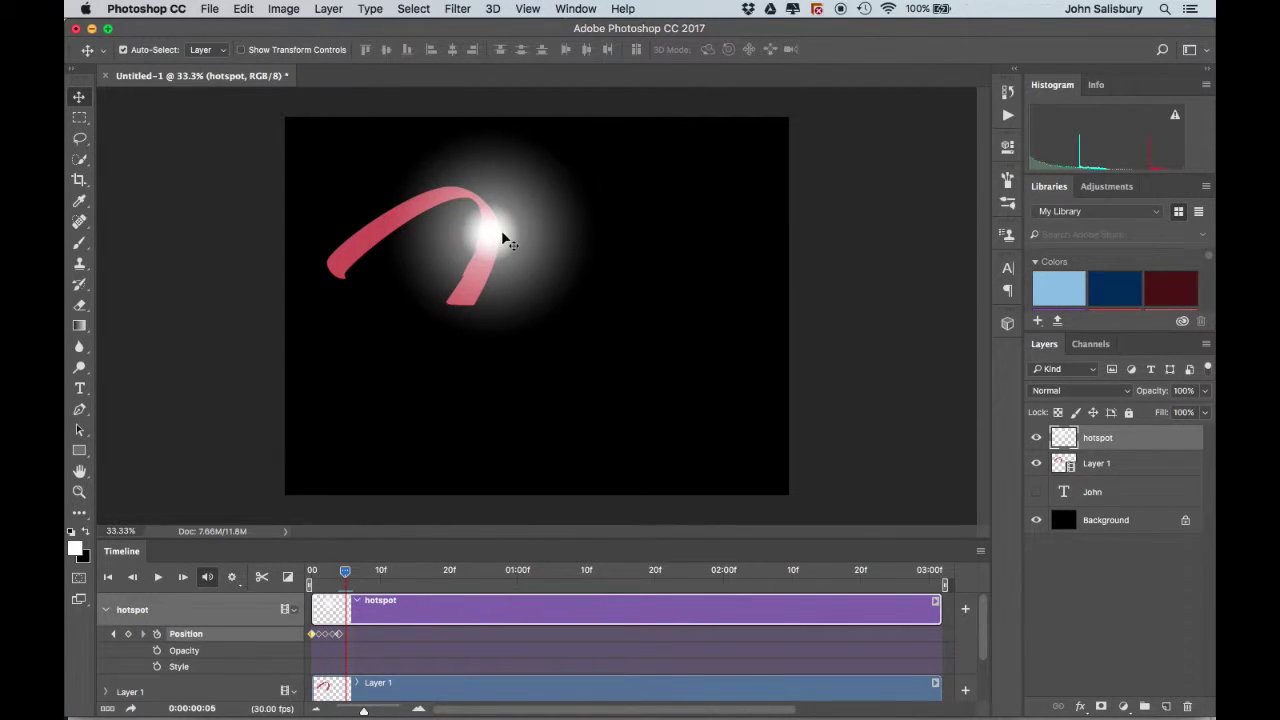
drag(494, 237, 472, 312)
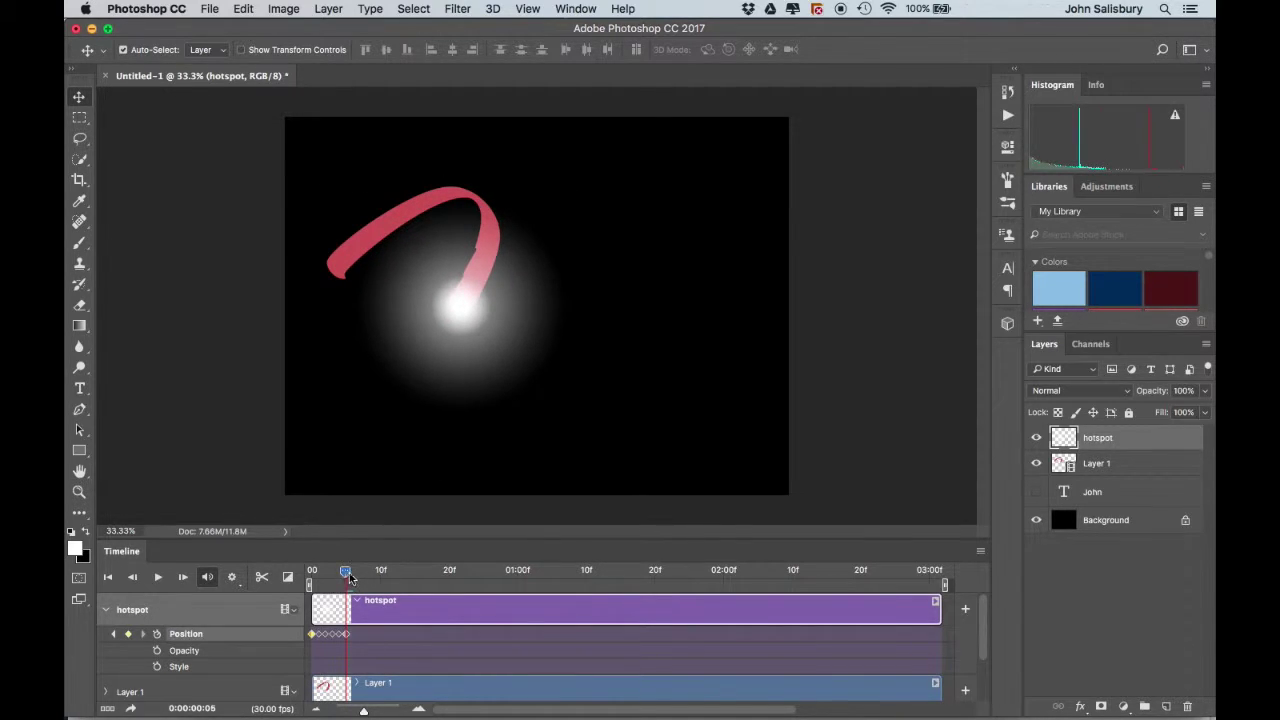
drag(348, 577, 352, 577)
drag(477, 306, 436, 357)
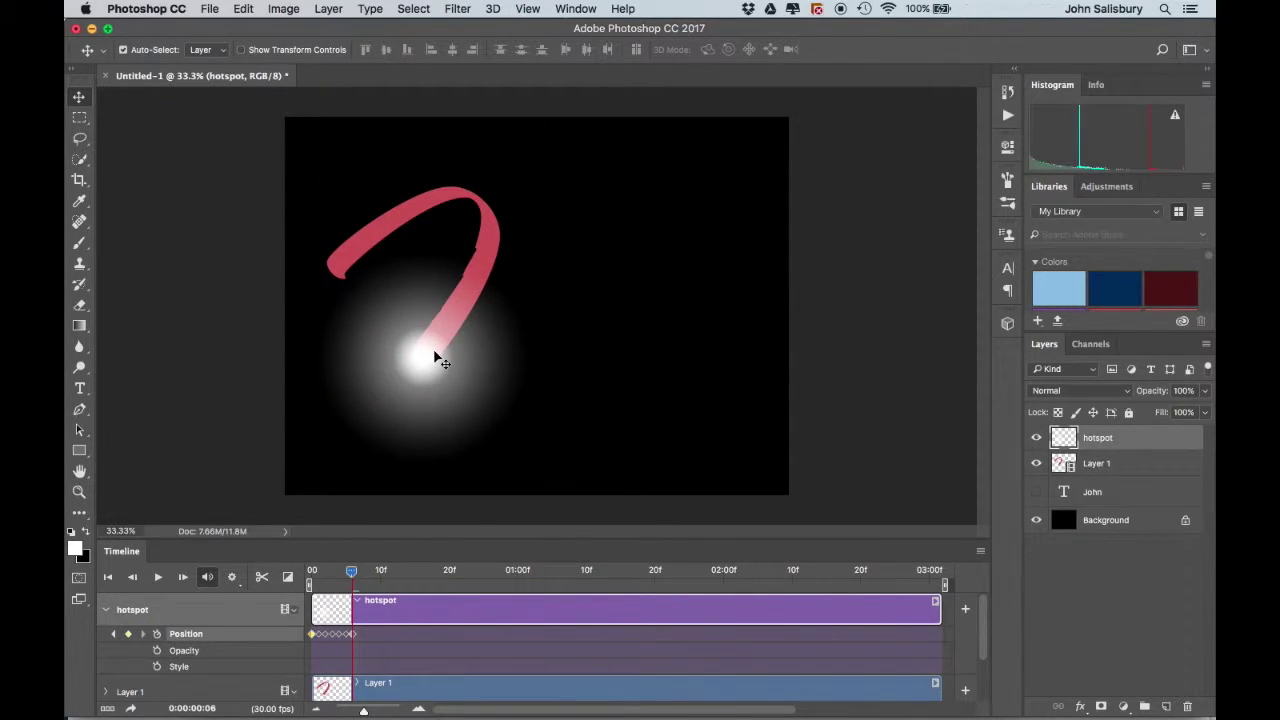
drag(351, 577, 359, 576)
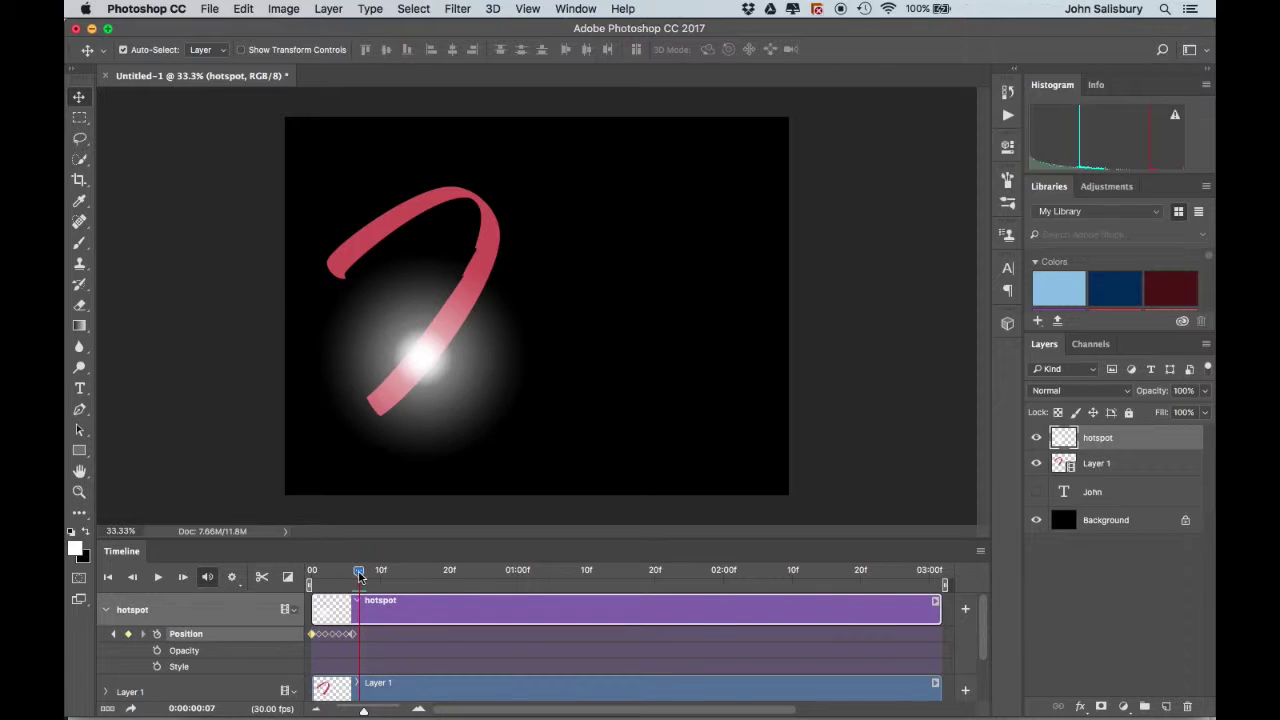
drag(424, 381, 380, 408)
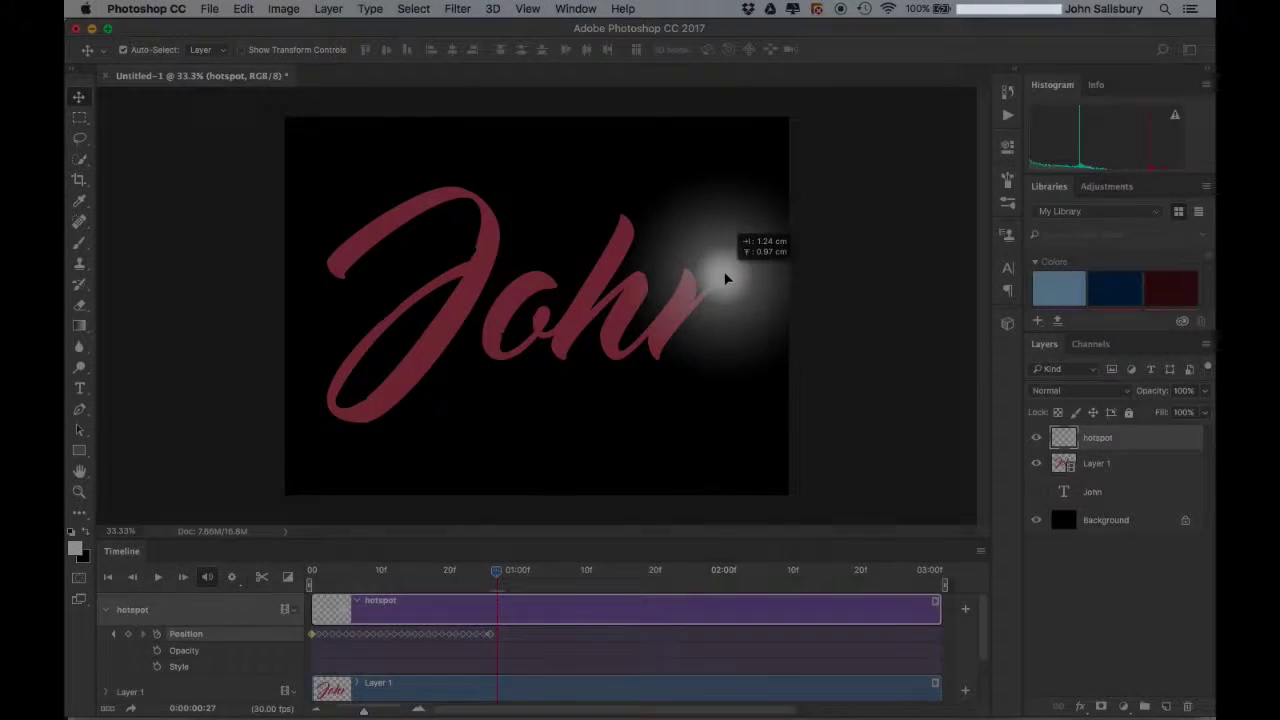
Keyframe the hotspot's position on the advancing tip of the last letter at 0:00:00:27, 0:00:00:28 and 0:00:00:29
drag(726, 277, 727, 279)
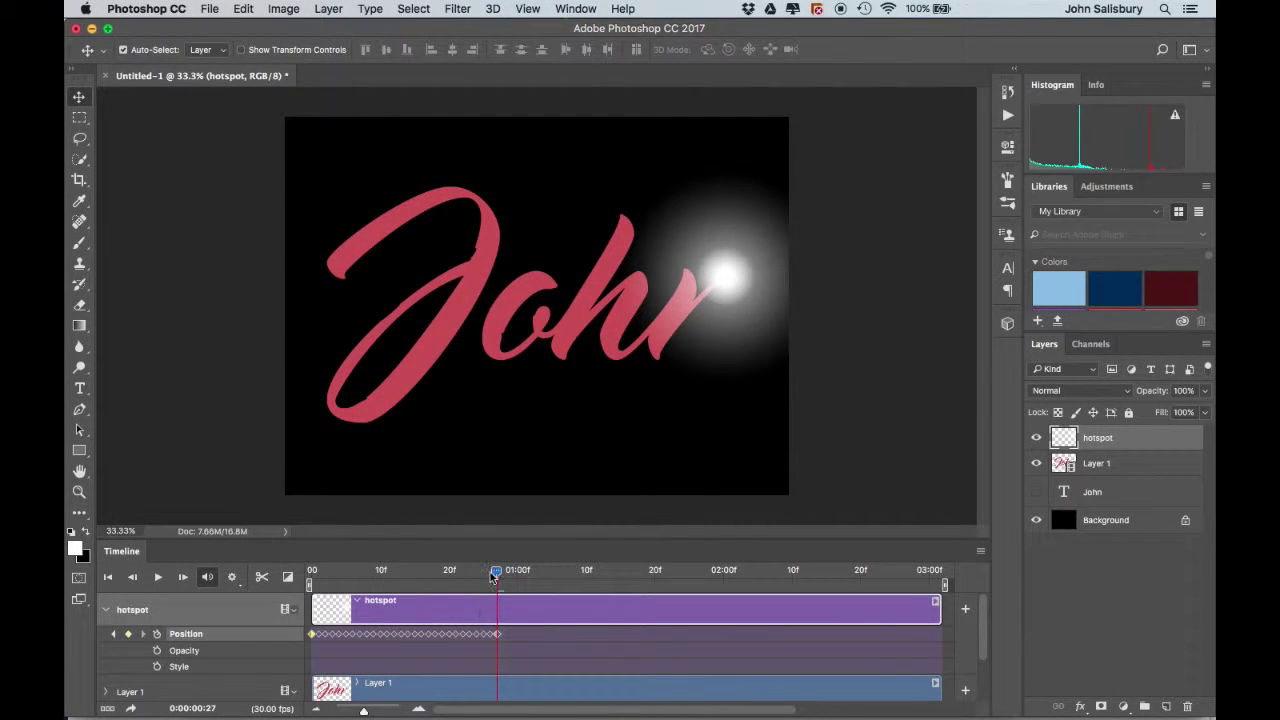
drag(497, 576, 503, 575)
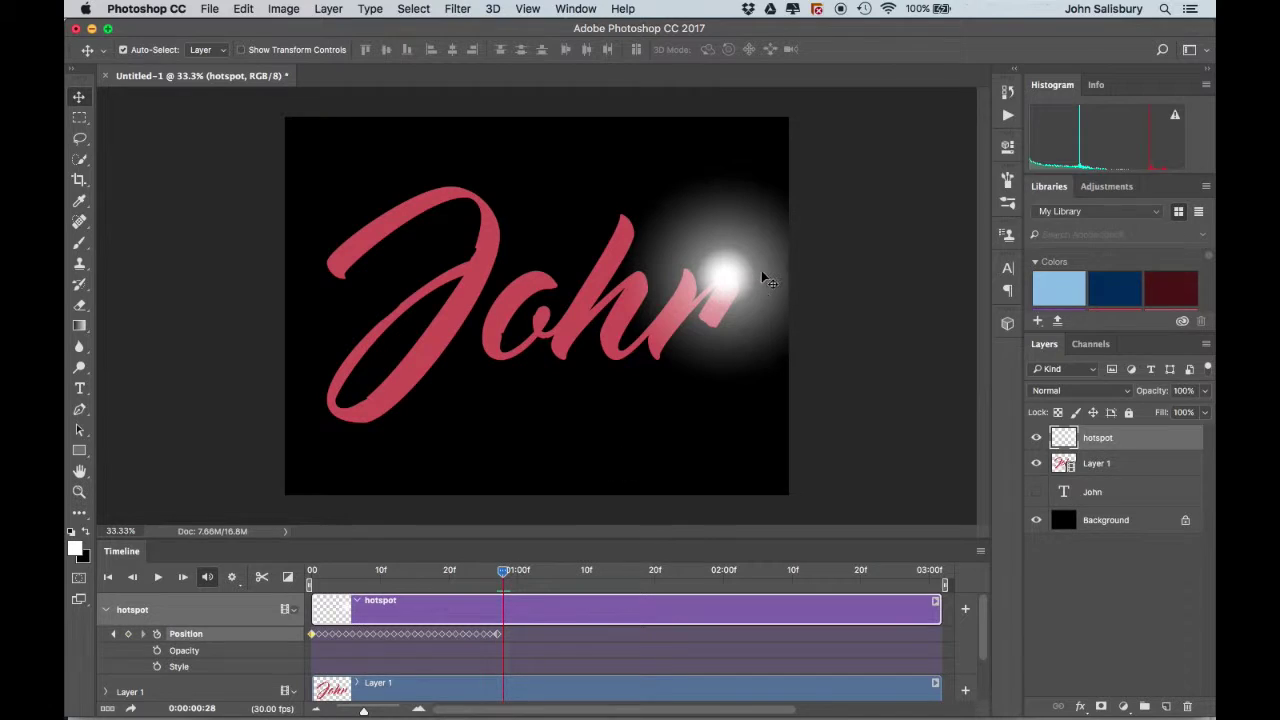
drag(741, 277, 711, 318)
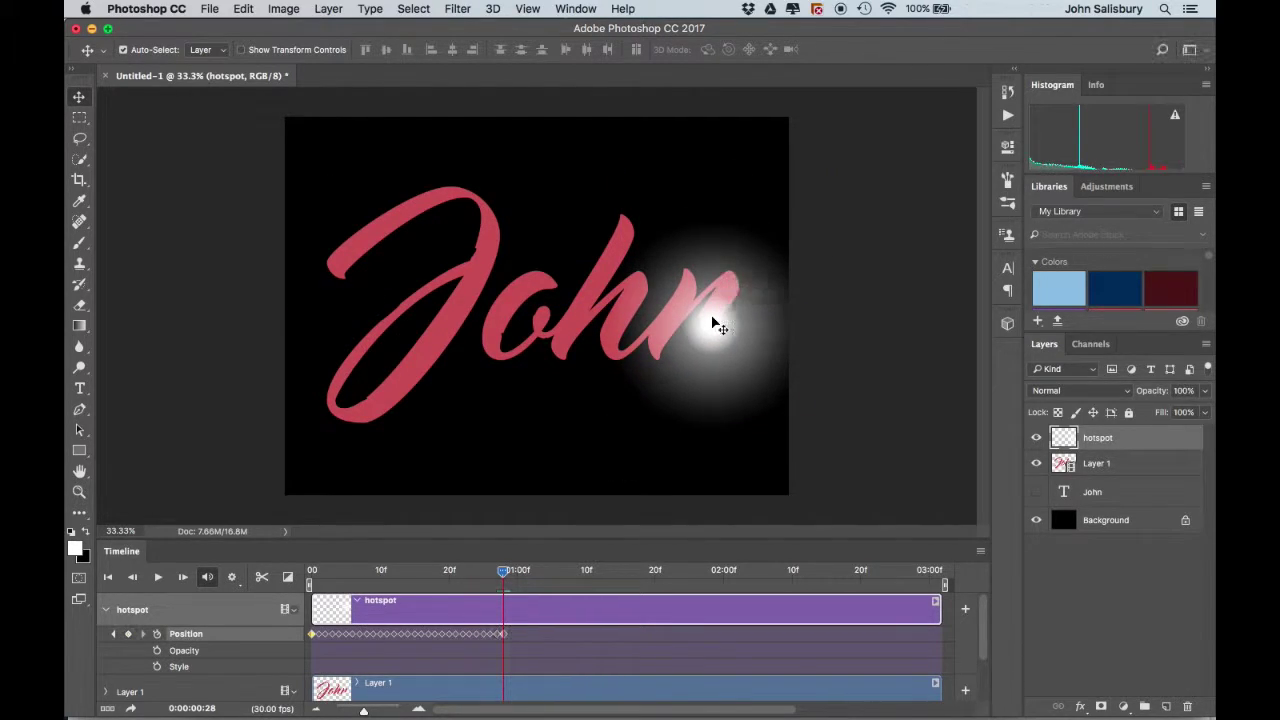
drag(505, 576, 510, 573)
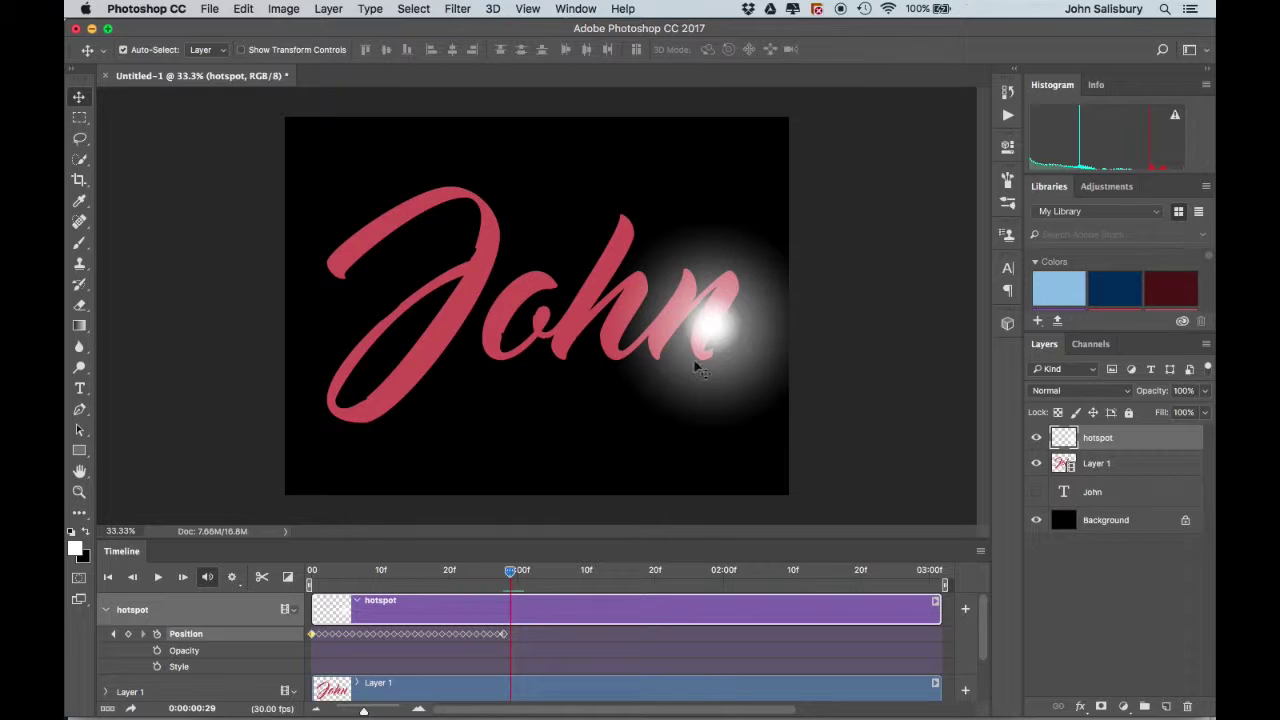
drag(713, 336, 714, 356)
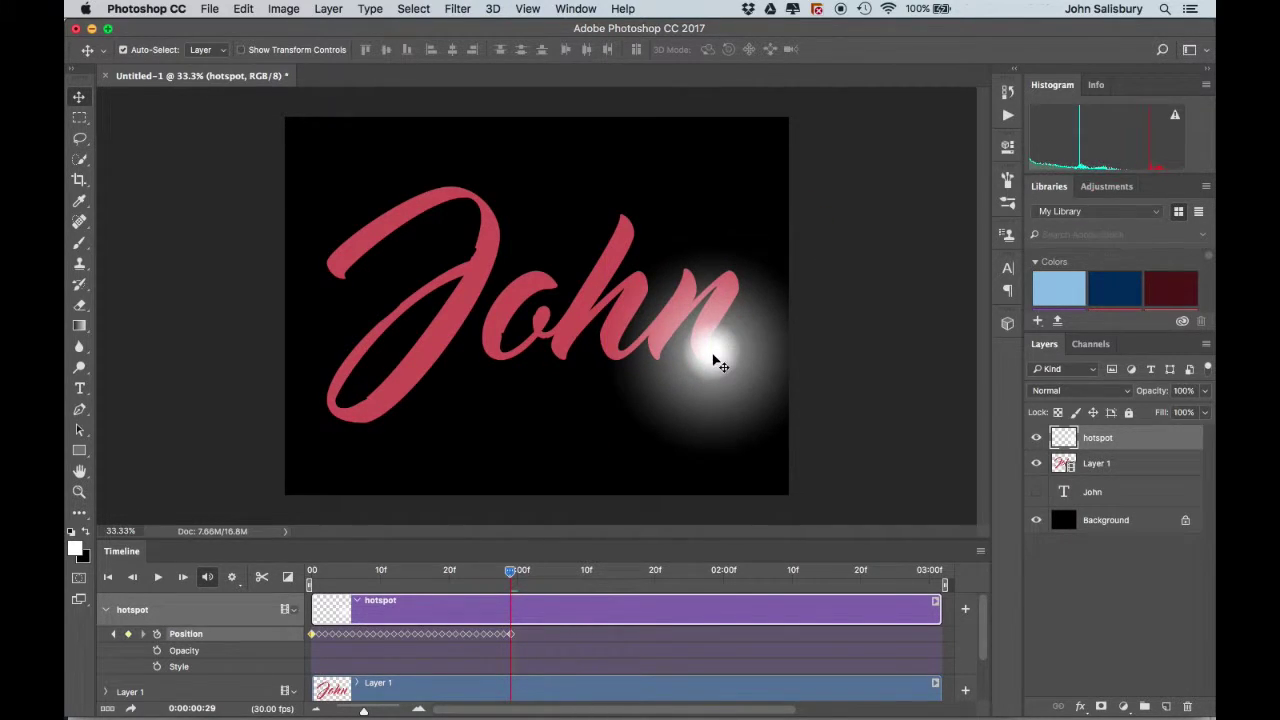
Keyframe the hotspot's position along the final upward tail of the lettering at 0:00:01:00 and 0:00:01:01
drag(510, 572, 518, 573)
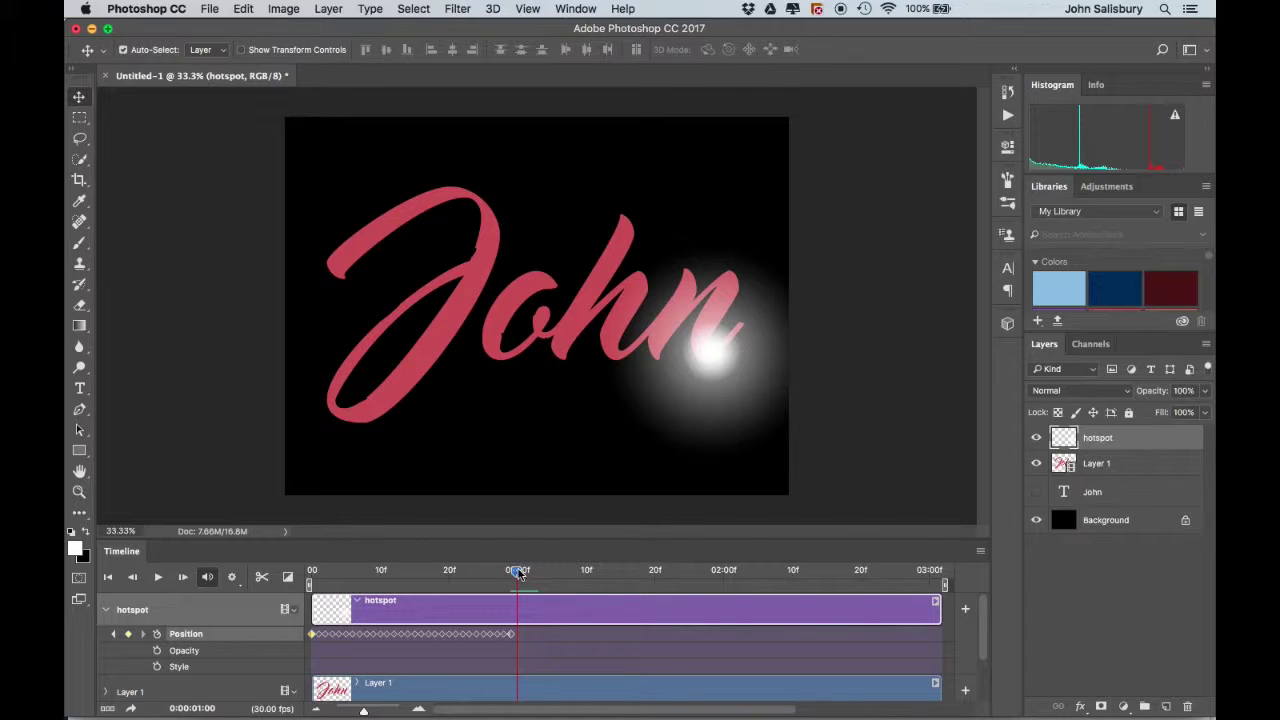
drag(708, 350, 734, 328)
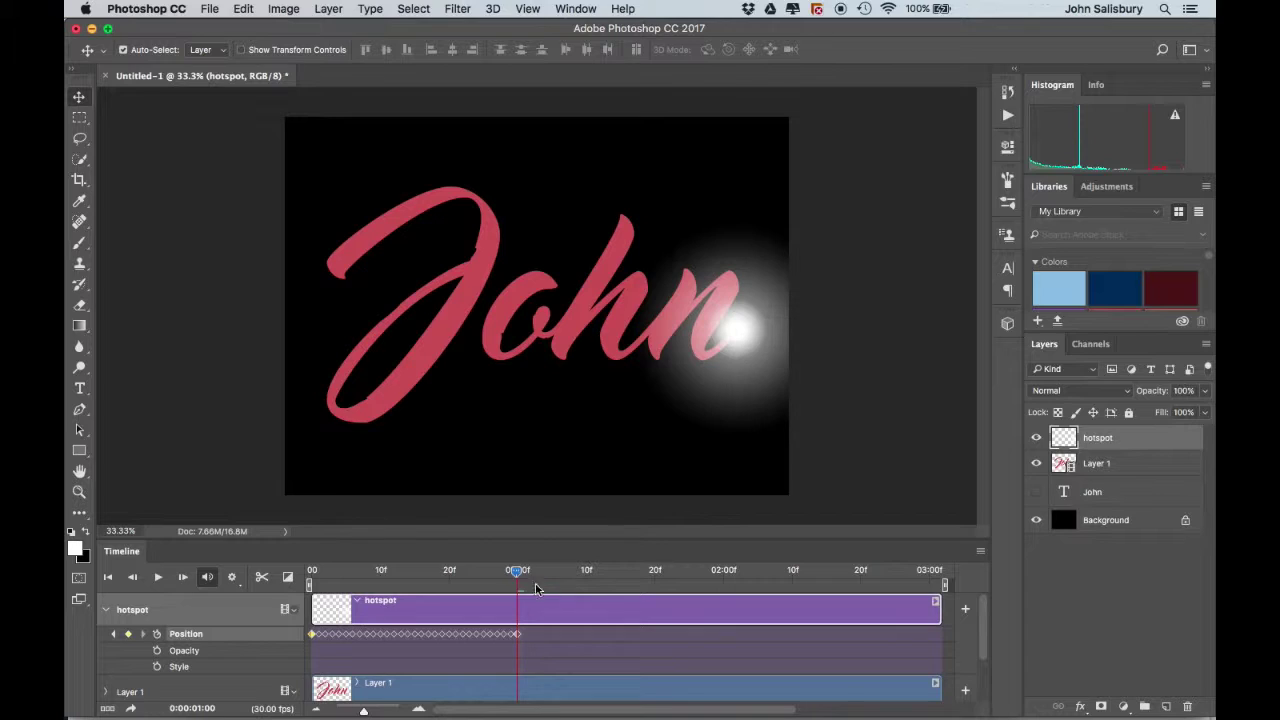
drag(519, 574, 524, 574)
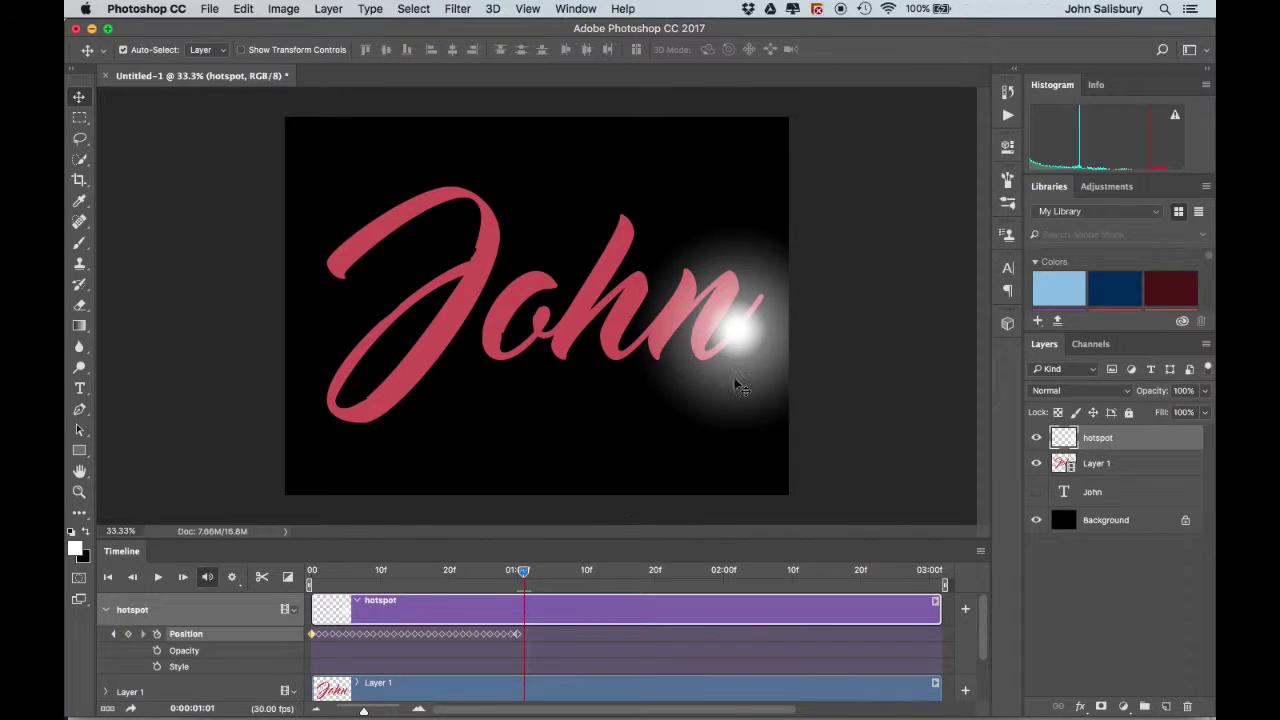
drag(745, 338, 761, 291)
drag(524, 571, 525, 574)
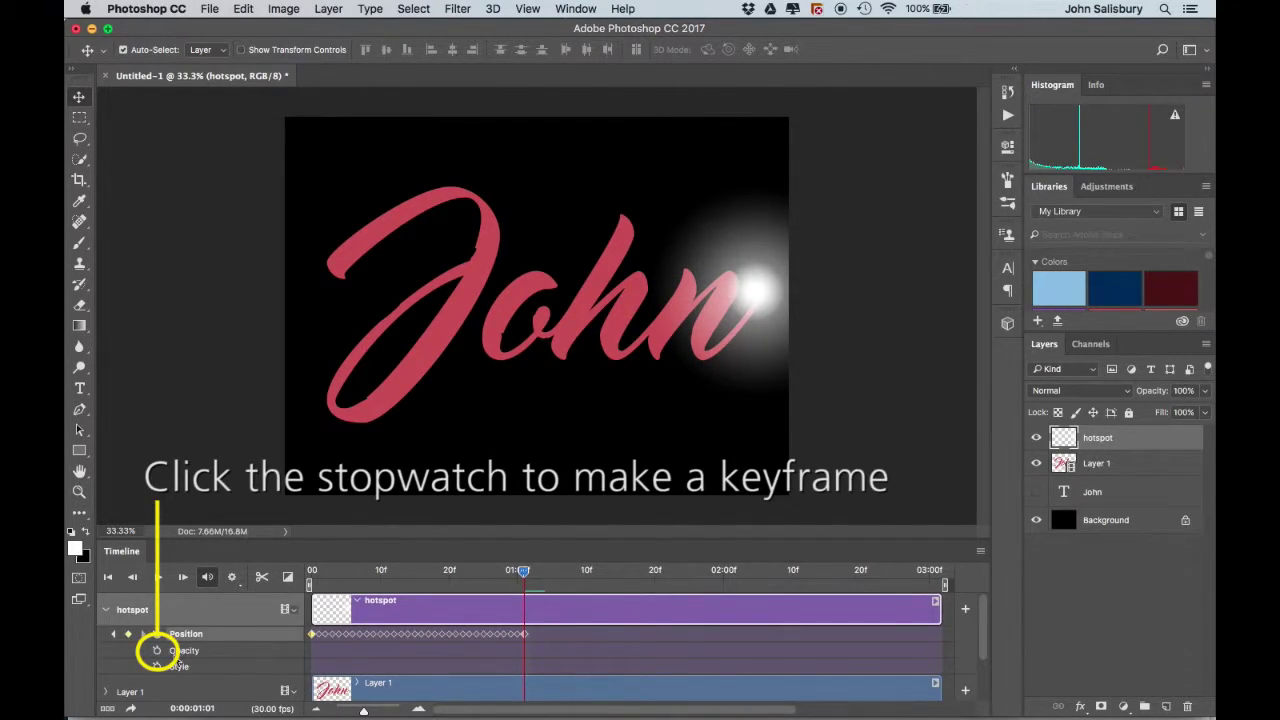
Fade out the hotspot with Opacity keyframes of 100% at 0:00:01:01 and 0% at 0:00:01:07
click(156, 650)
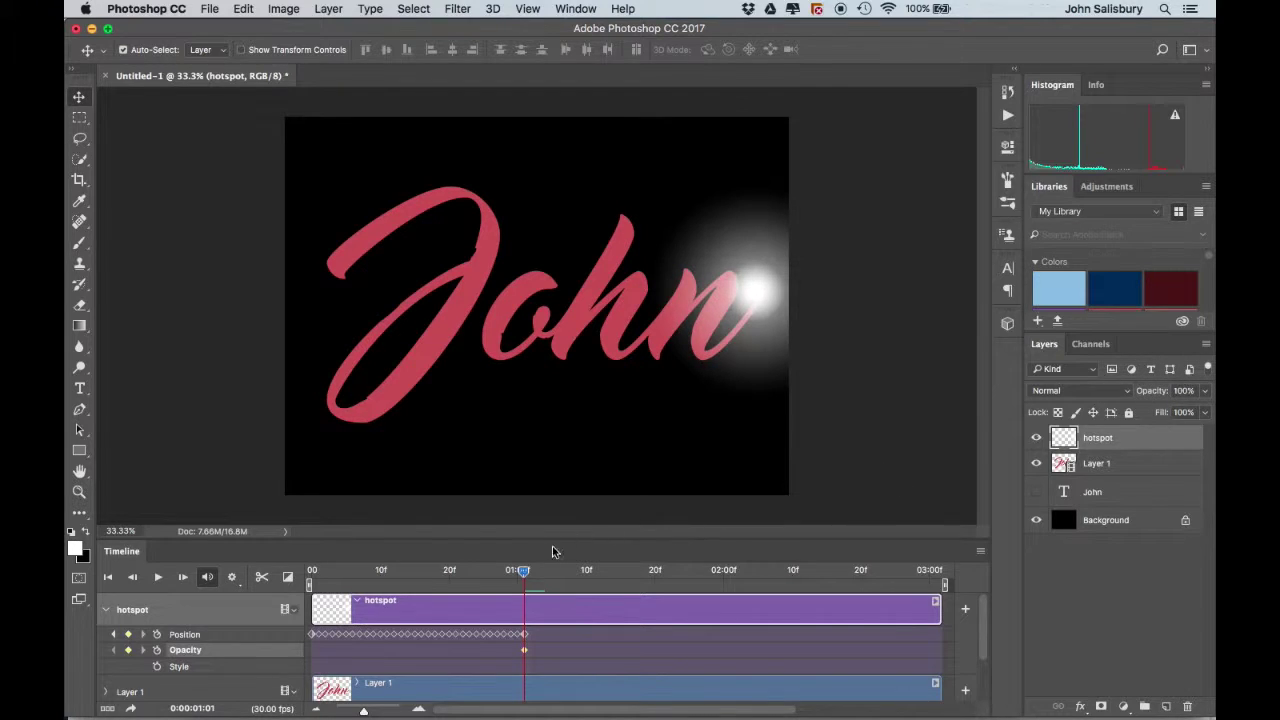
drag(525, 575, 565, 575)
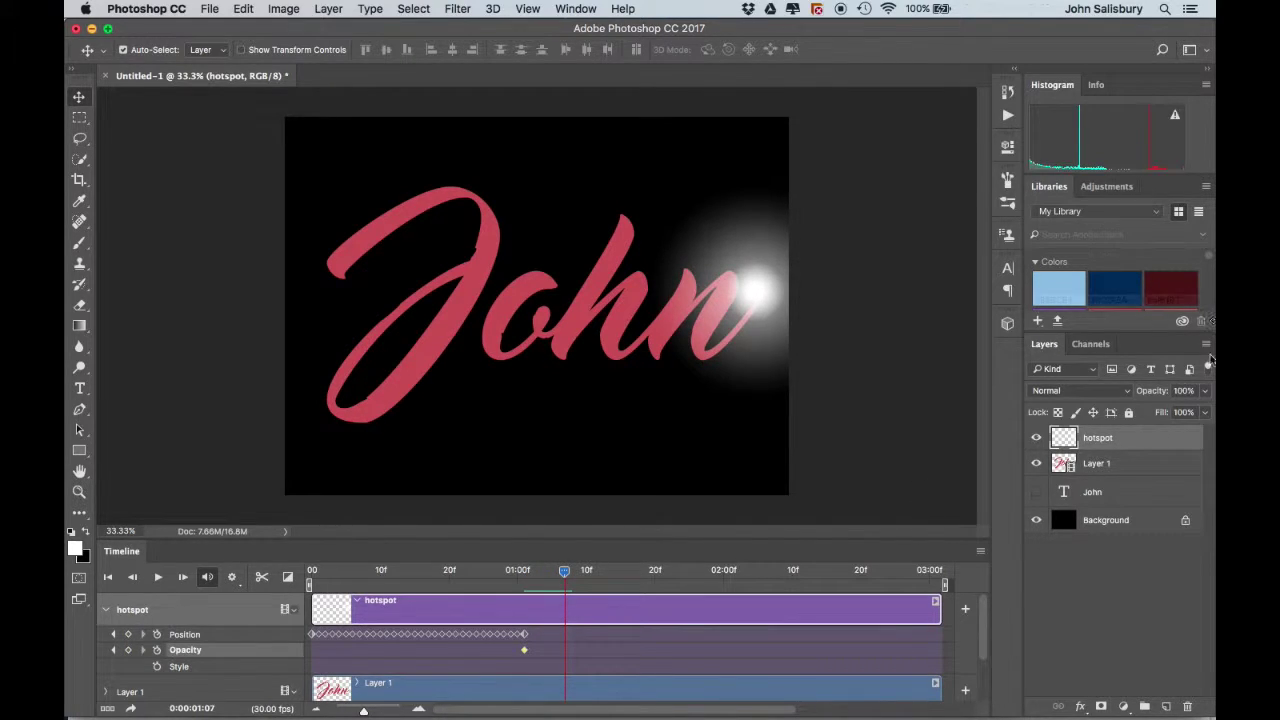
click(1207, 392)
drag(1204, 411, 1118, 419)
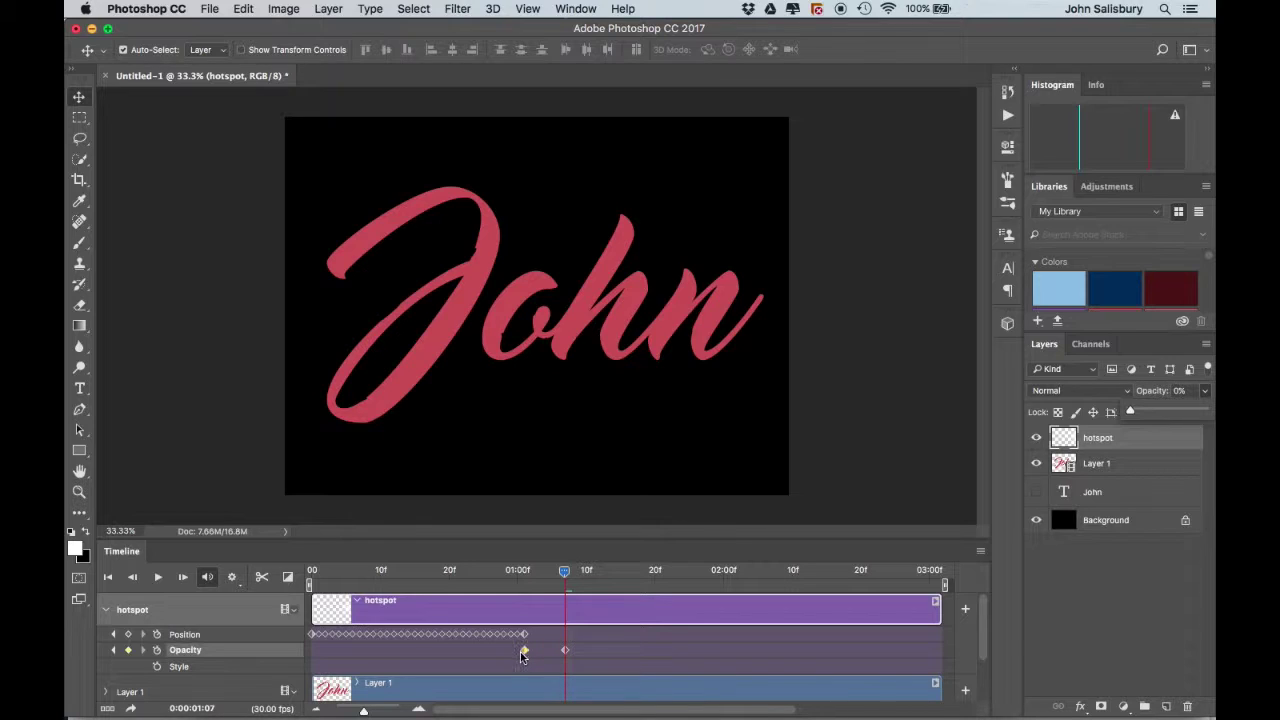
click(569, 650)
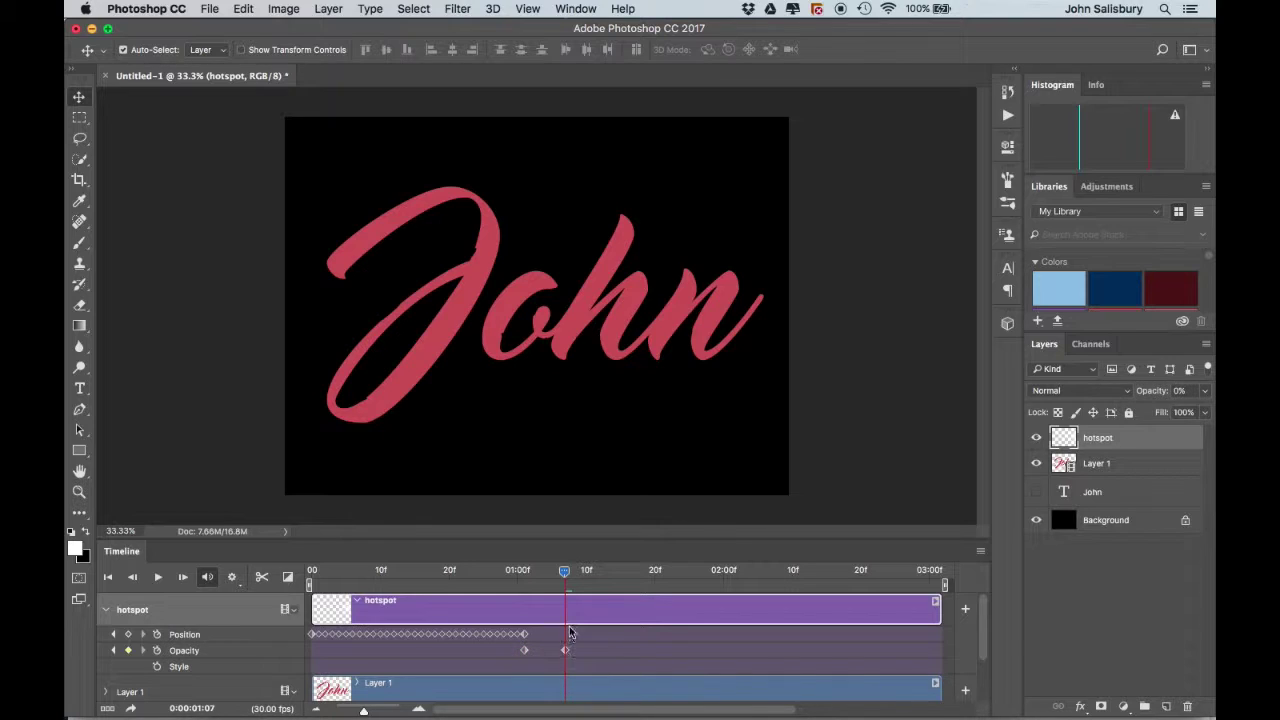
Play the animation from the start to check the hotspot's movement and fade
drag(565, 572, 293, 580)
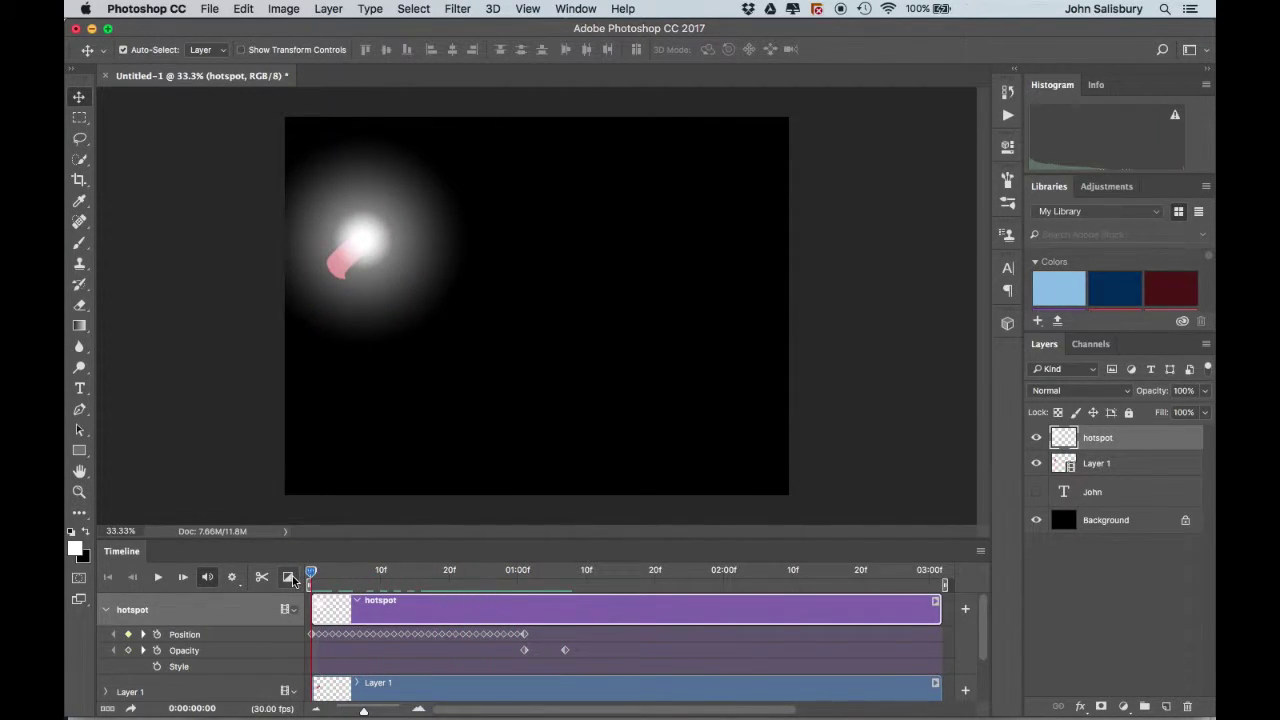
key(space)
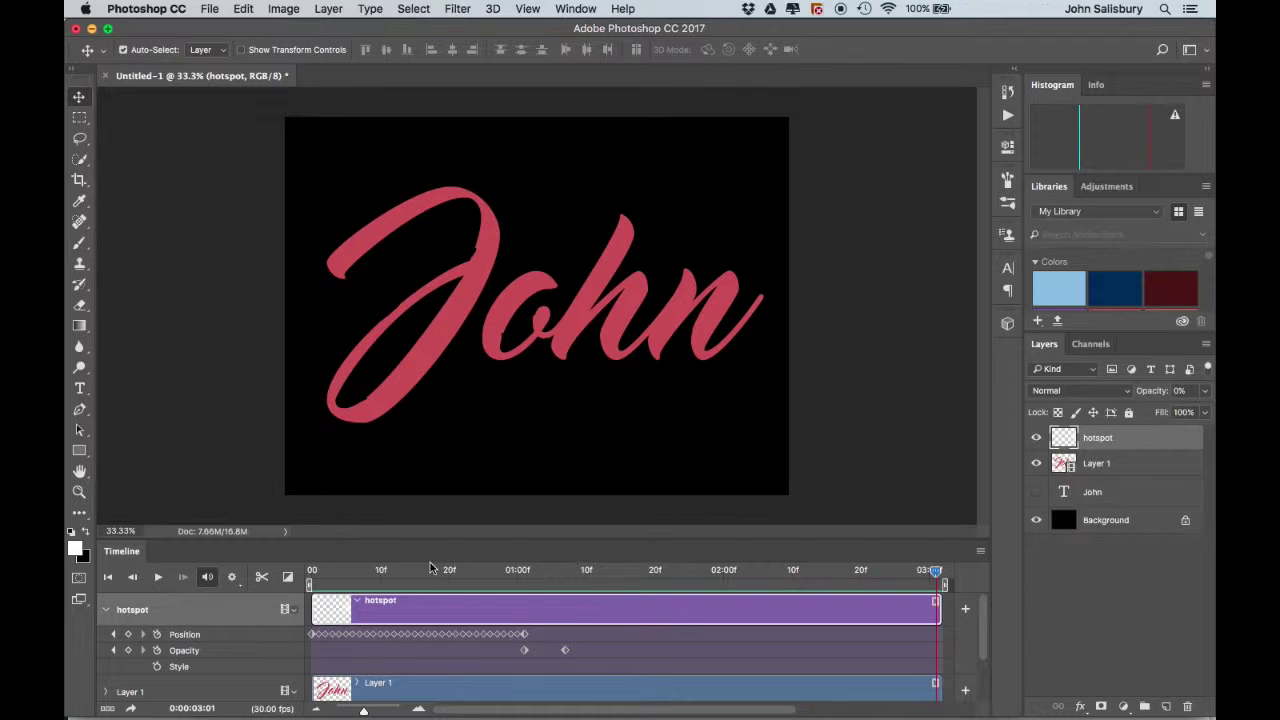
key(space)
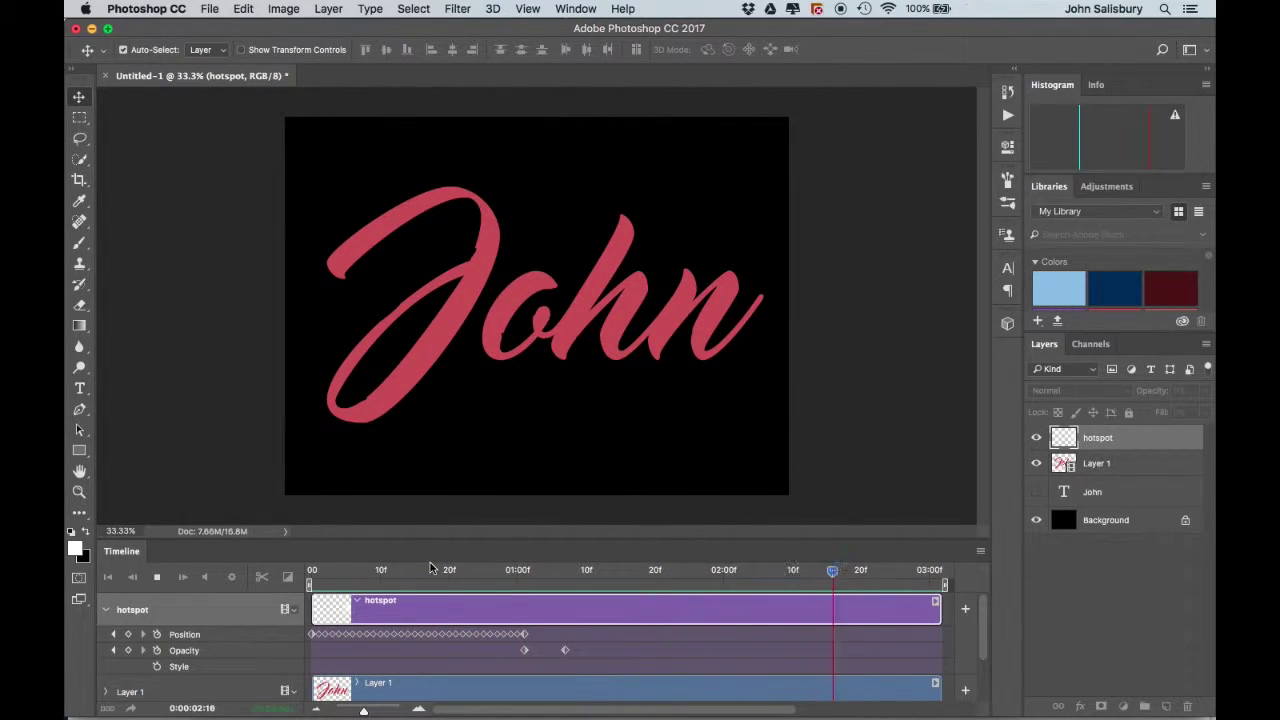
key(space)
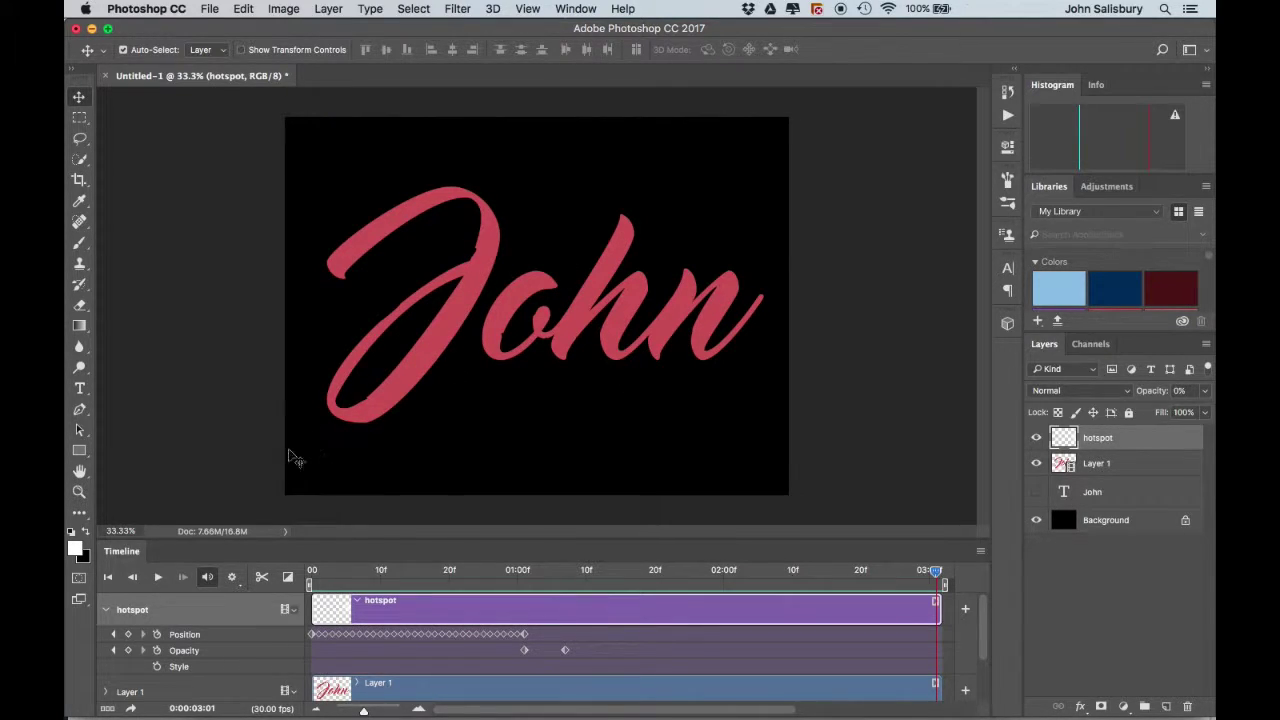
Open the video render settings and name the MP4 output file after the lettered name
click(132, 708)
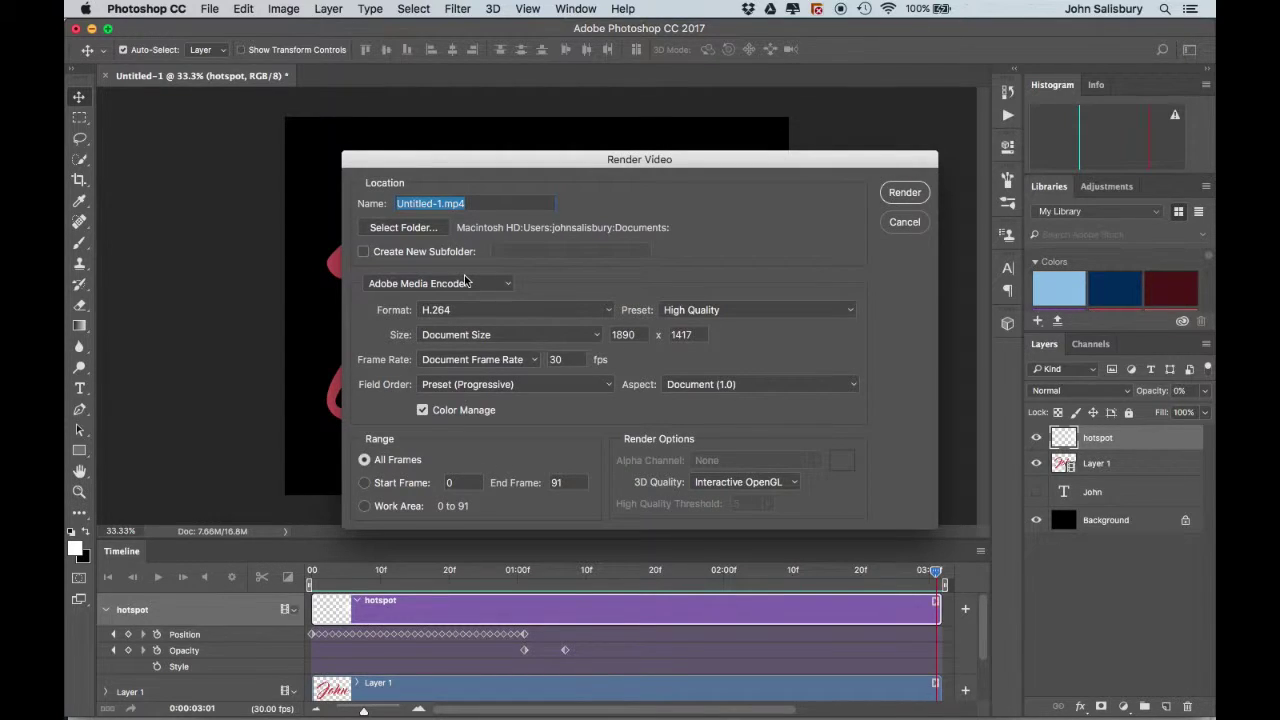
drag(548, 162, 497, 116)
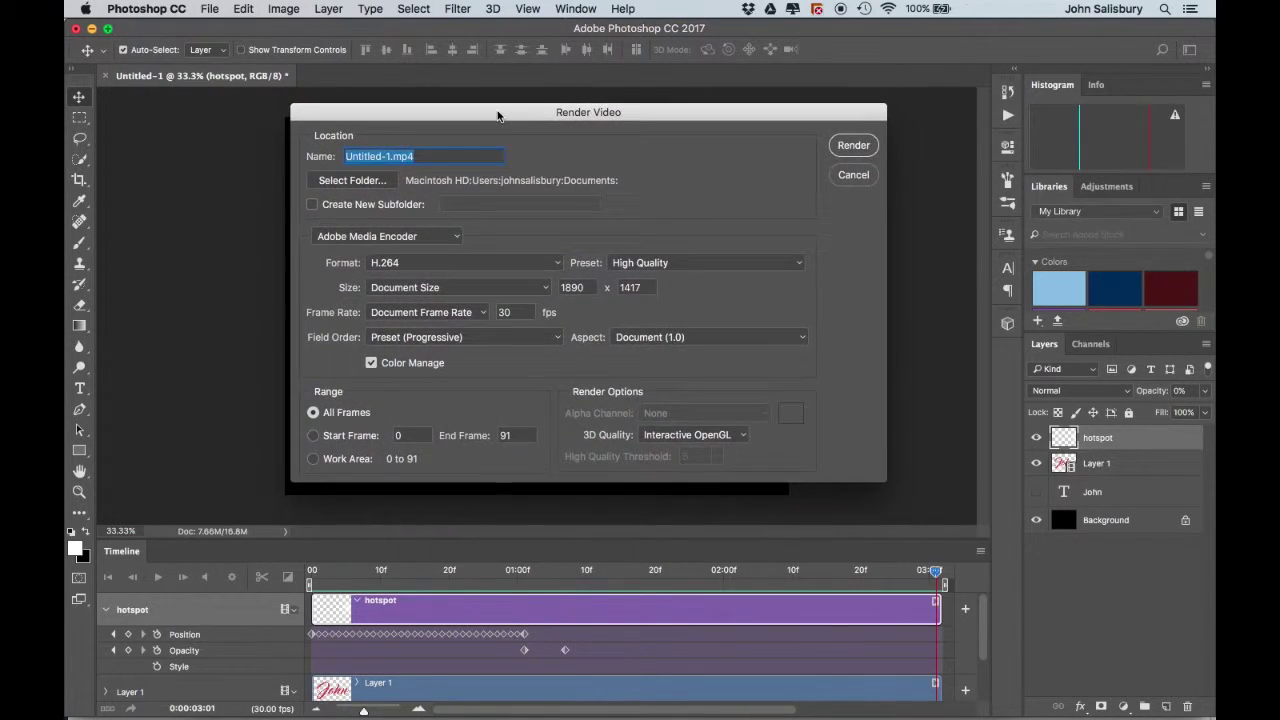
click(360, 156)
drag(389, 157, 328, 164)
text(John)
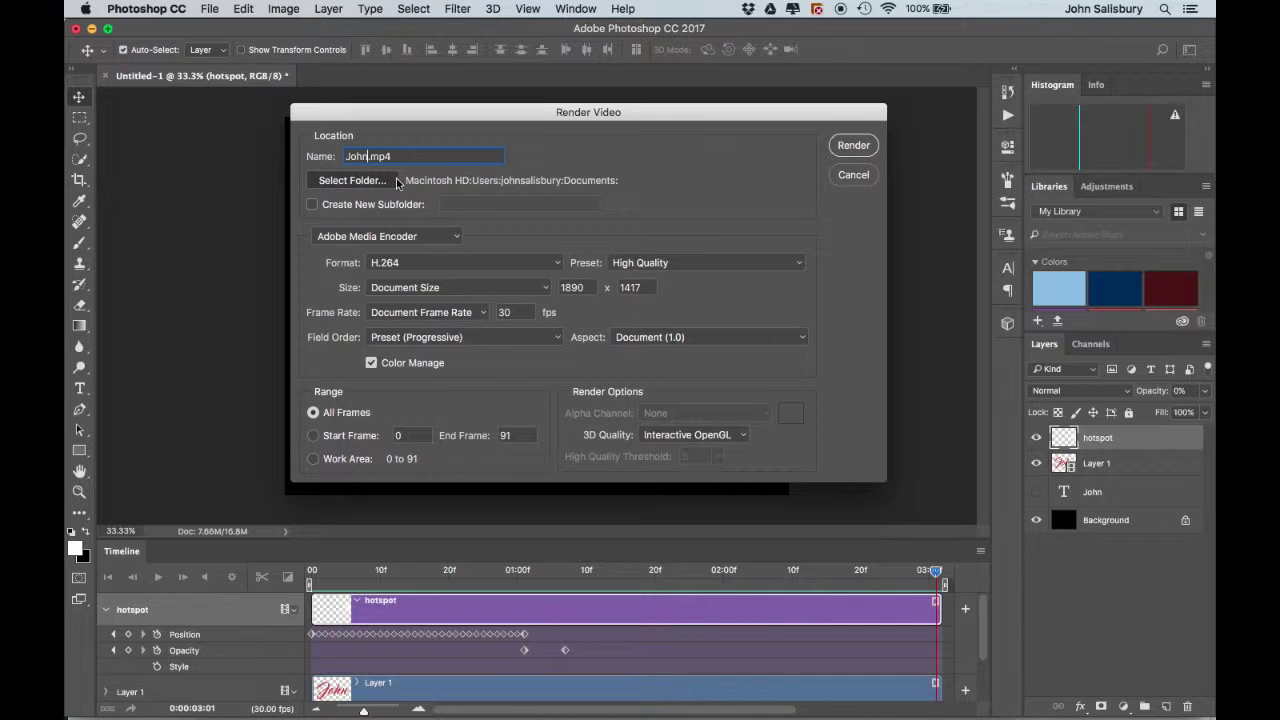
Choose the Desktop as the output folder and render all frames as a high-quality H.264 video
click(390, 182)
click(421, 186)
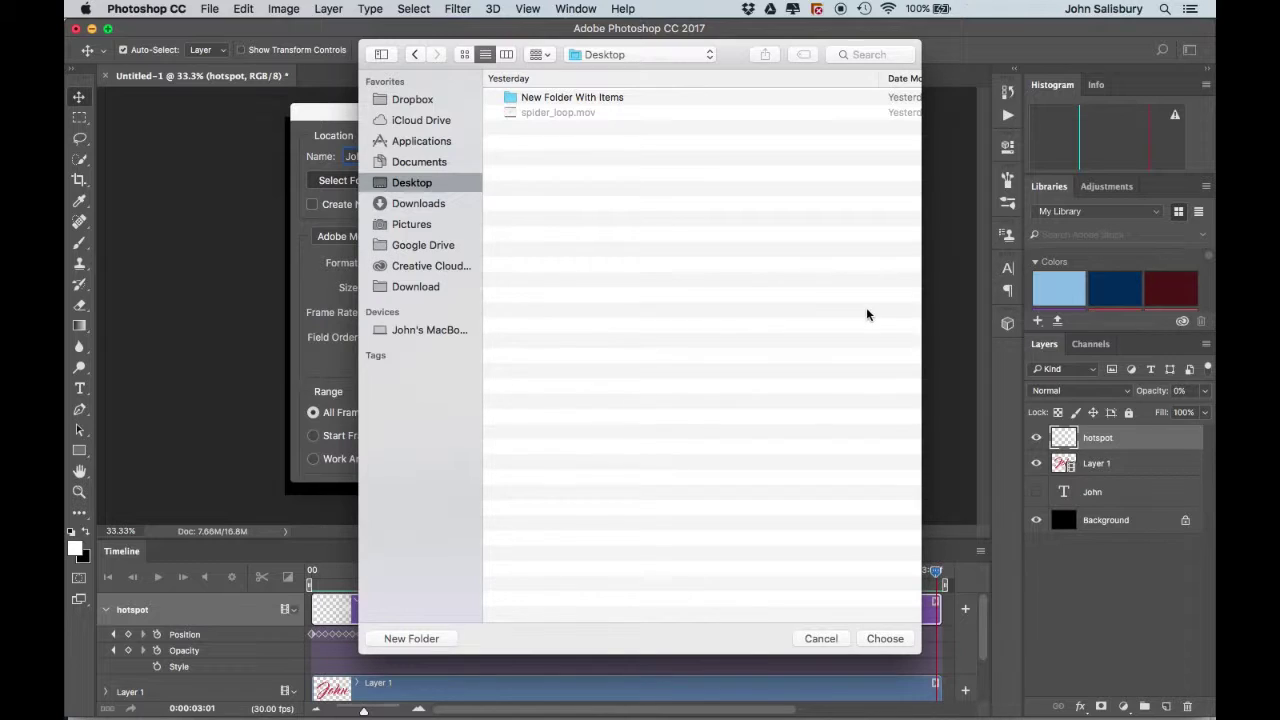
click(888, 638)
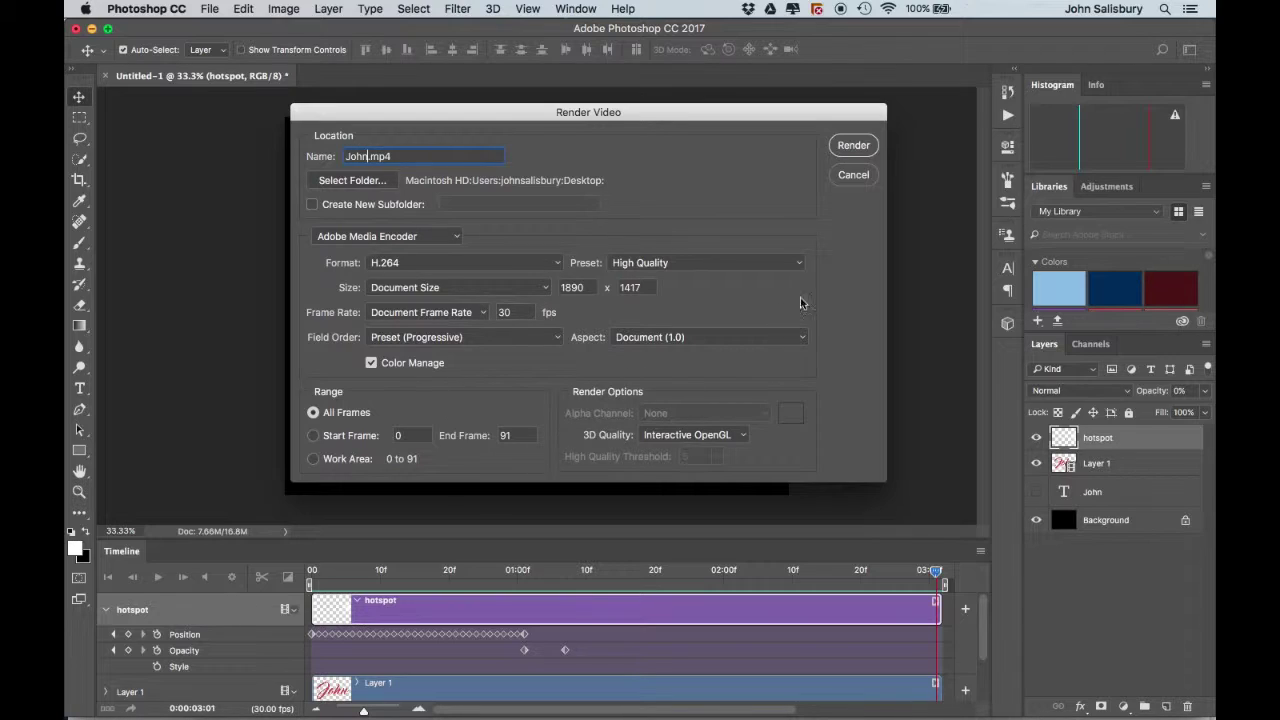
click(858, 148)
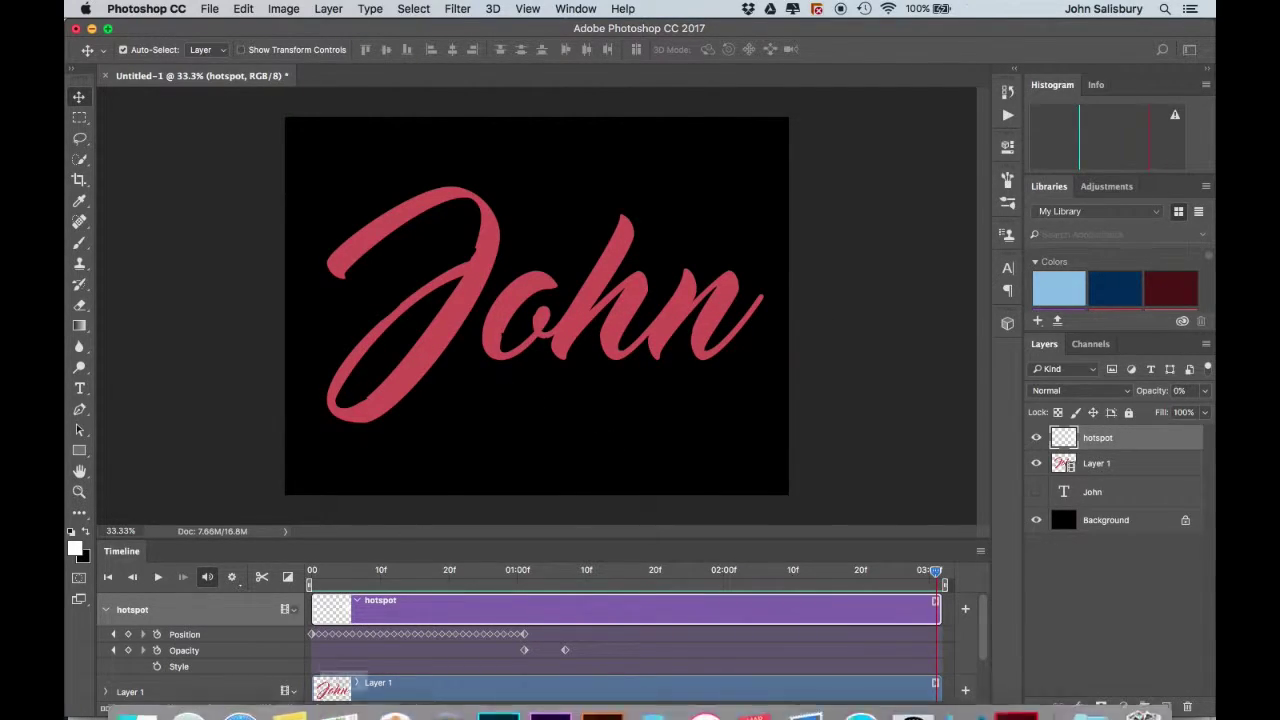
Switch to Finder, go to the Desktop folder and open the rendered MP4 file in QuickTime Player
click(153, 696)
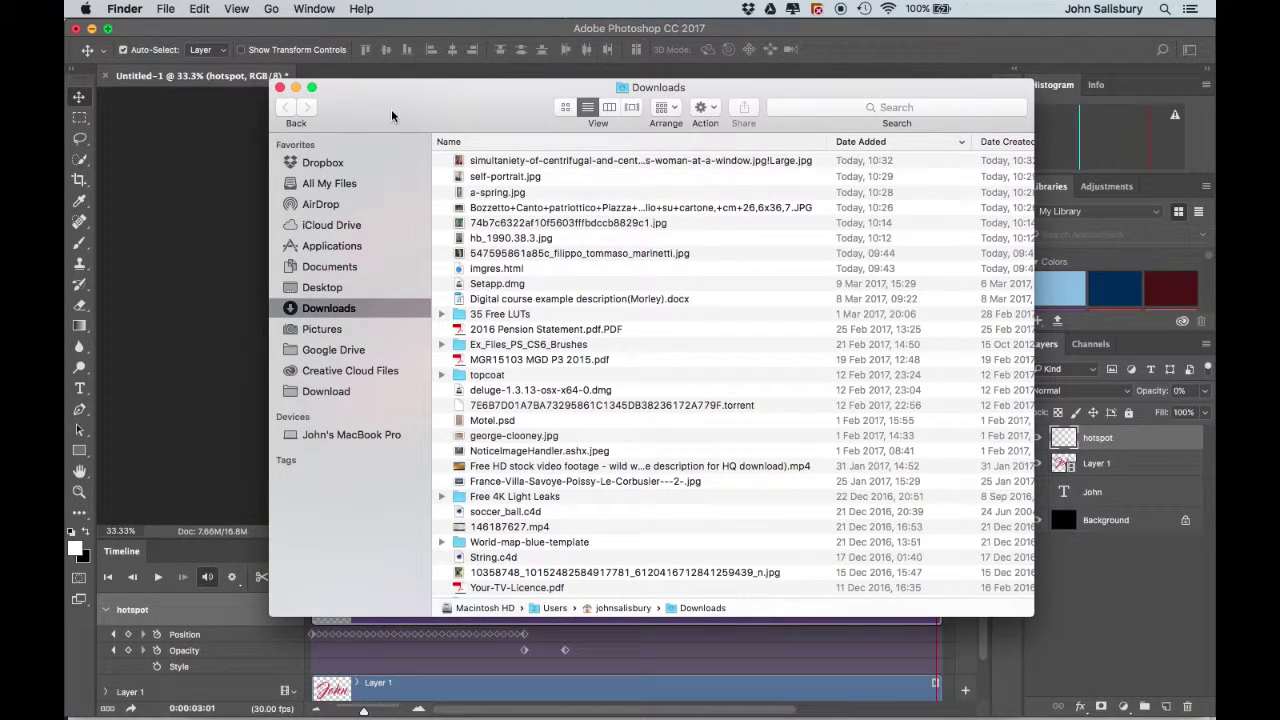
click(322, 290)
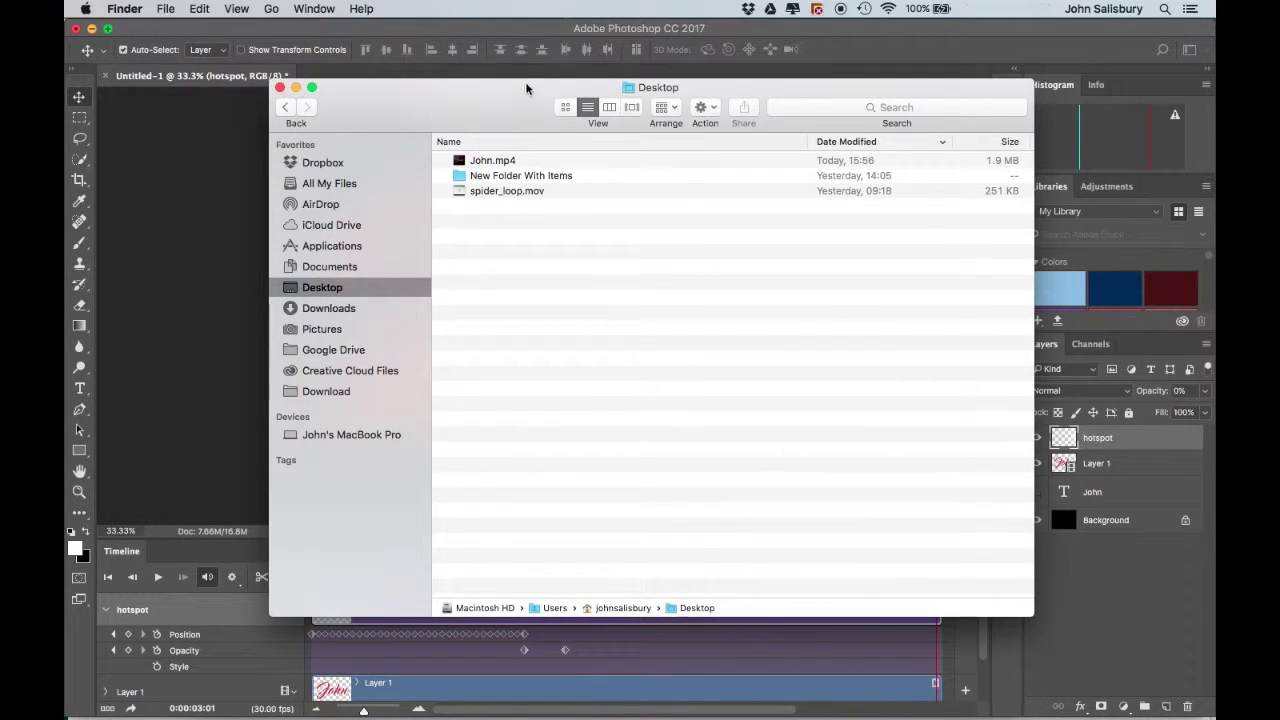
drag(520, 96, 408, 103)
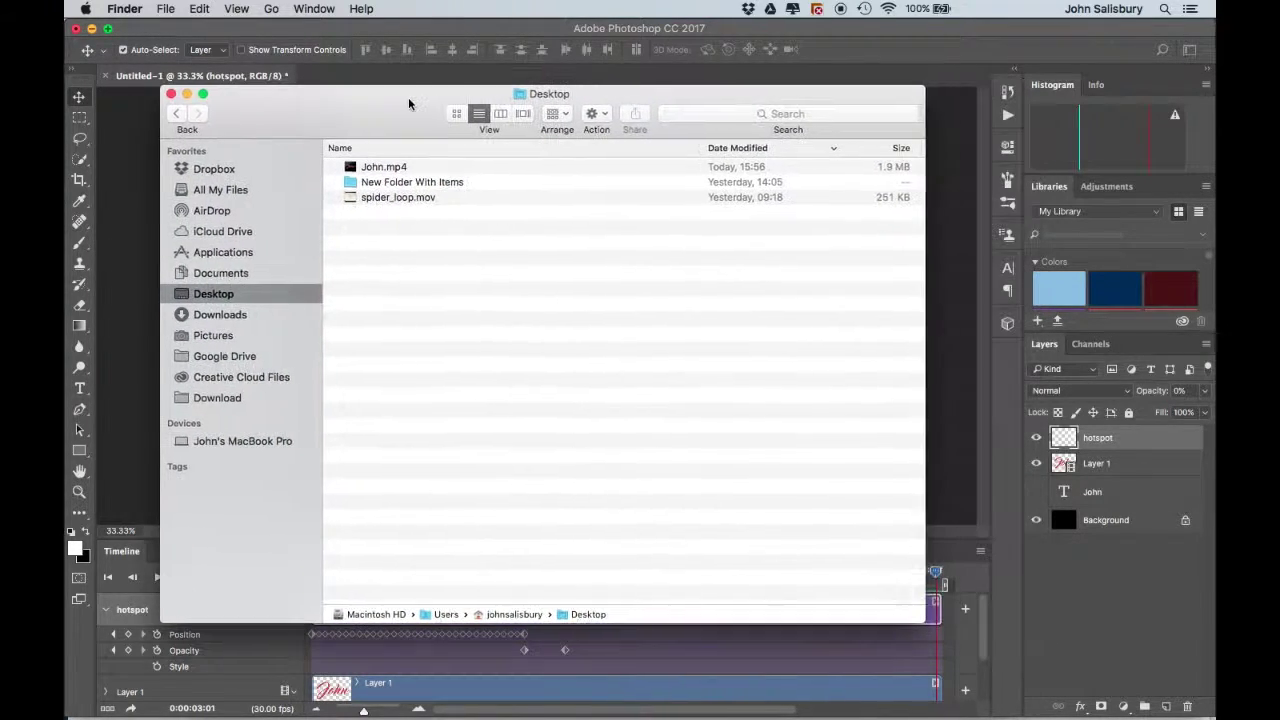
click(390, 170)
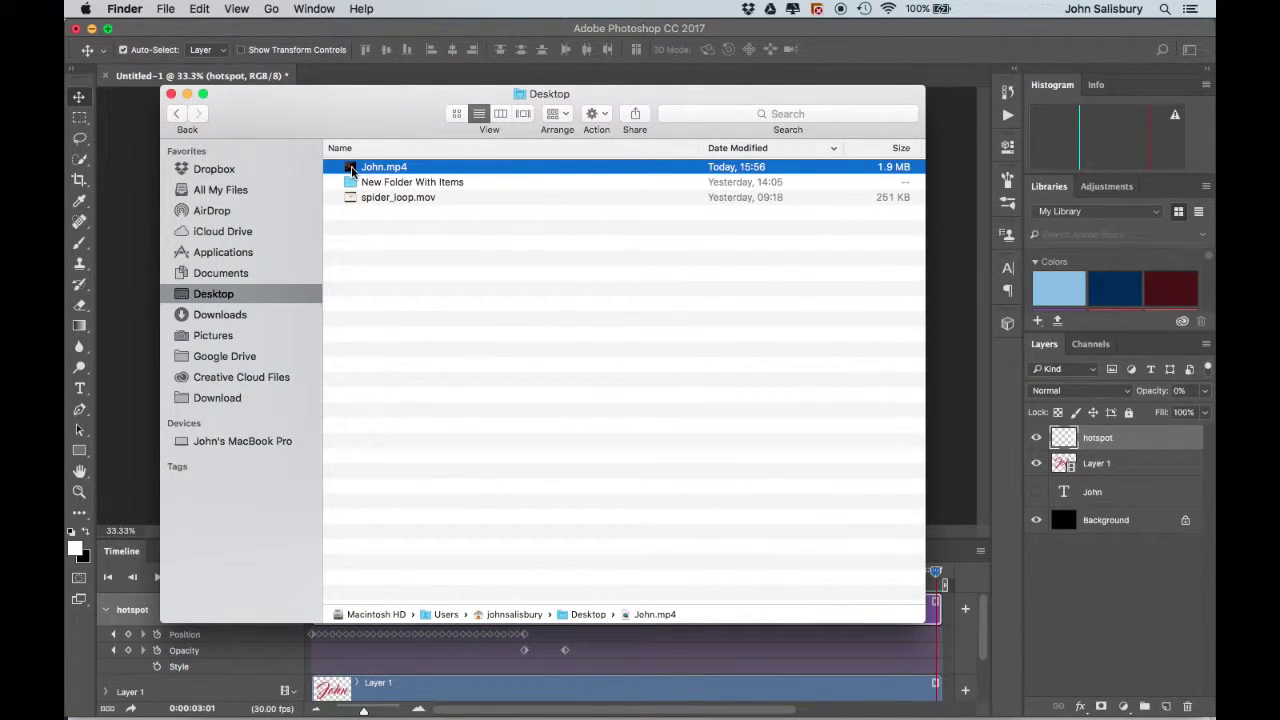
double_click(352, 171)
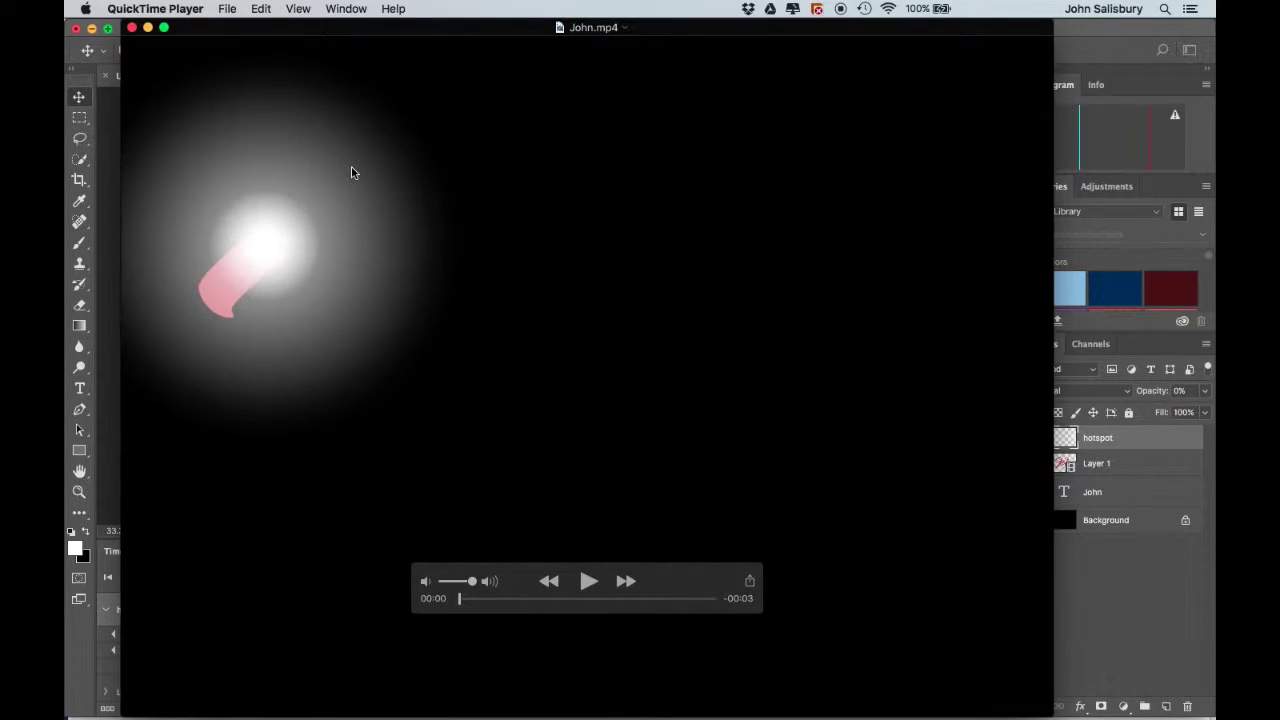
Play the rendered video through and replay it to check the lettering and the glowing hotspot
click(594, 581)
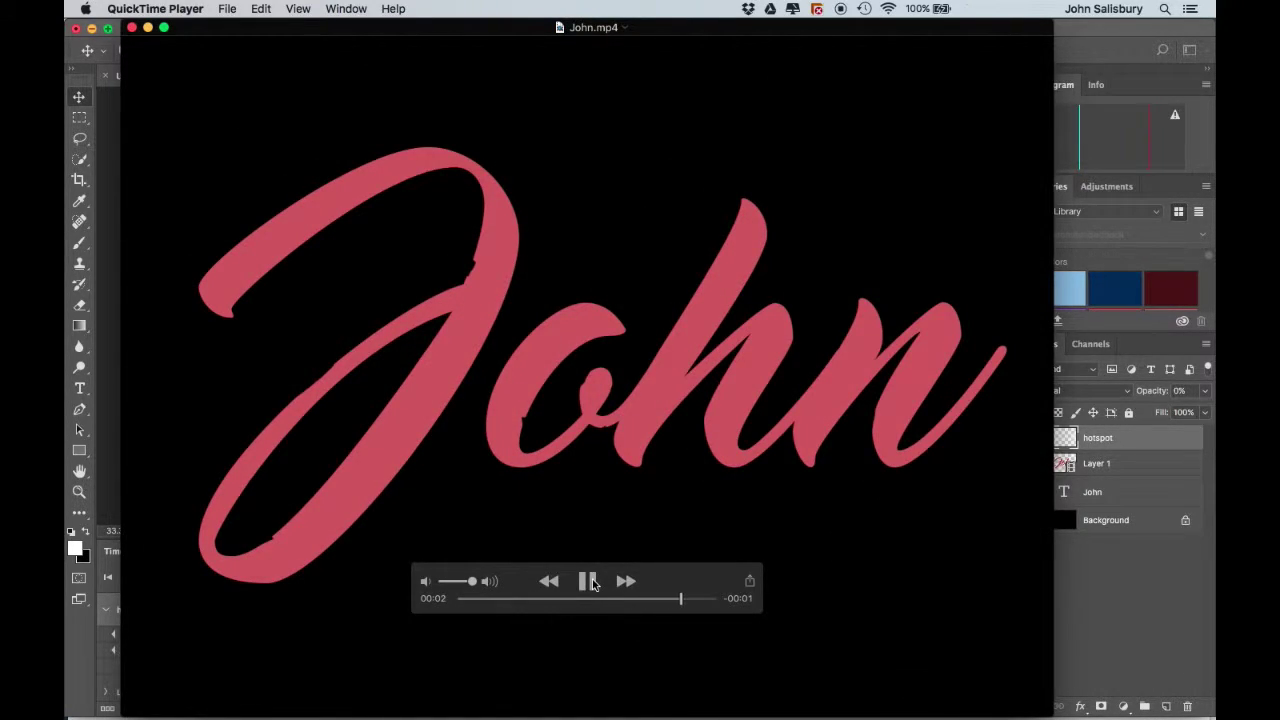
click(592, 582)
click(590, 582)
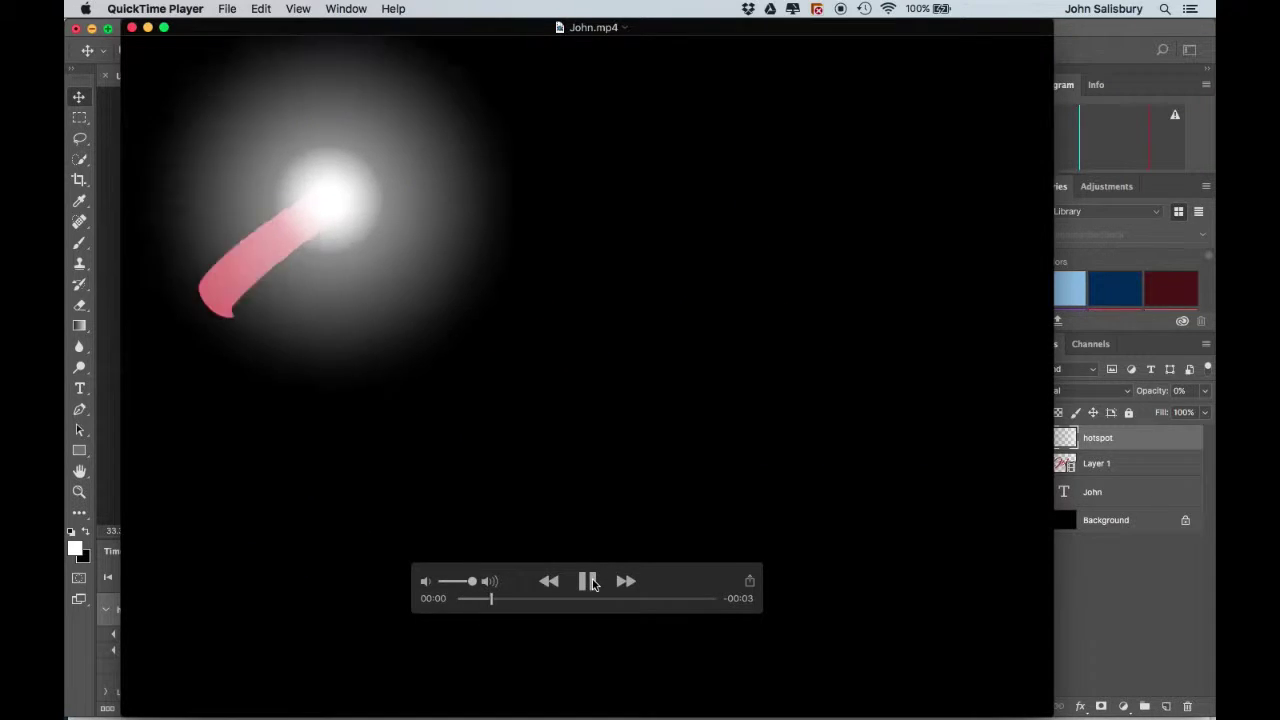